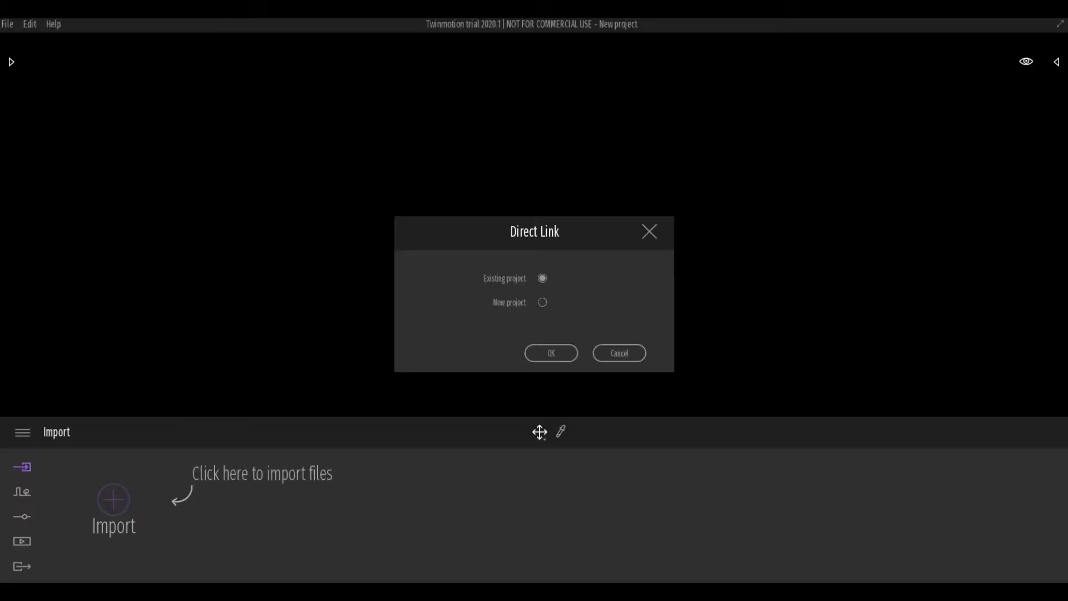
Step: Load the existing project through Direct Link and apply the Reflective glass material to the office windows
{"action": "left_click", "coordinate": [549, 350]}
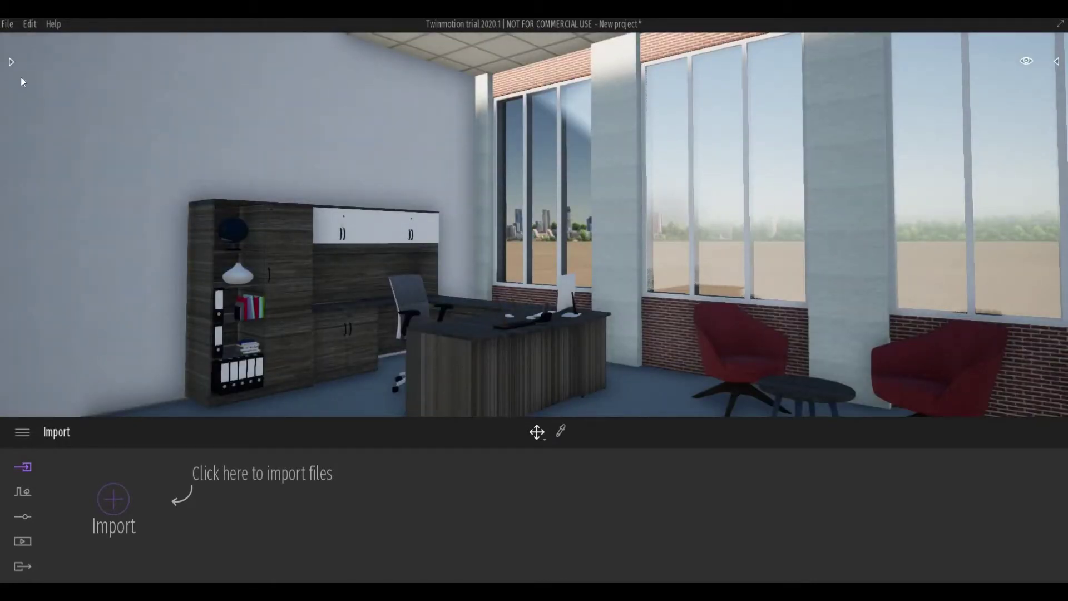
{"action": "left_click", "coordinate": [11, 62]}
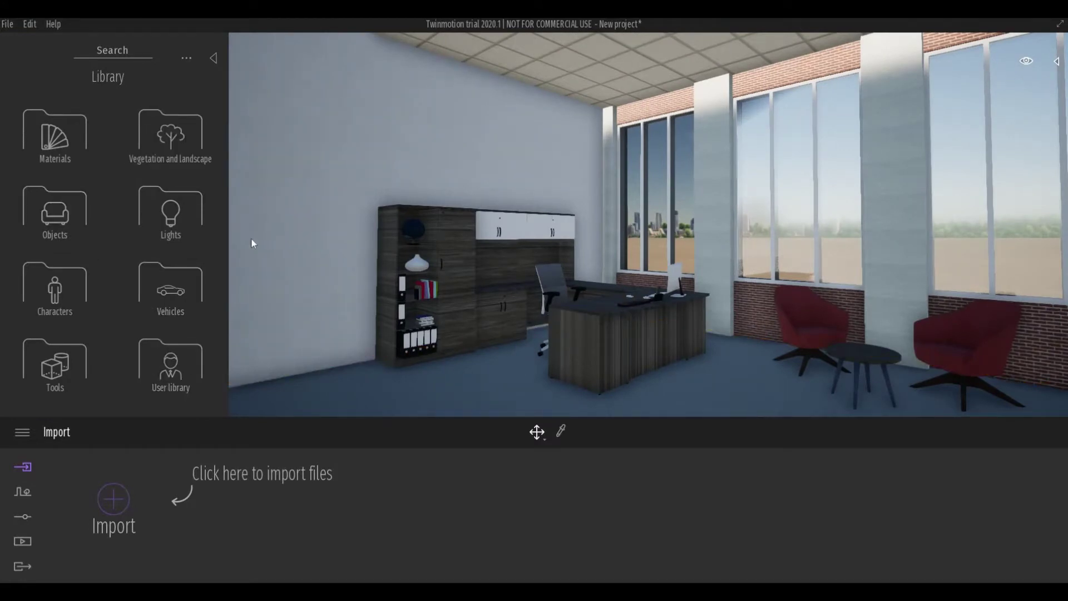
{"action": "left_click", "coordinate": [61, 146]}
{"action": "left_click", "coordinate": [61, 147]}
{"action": "mouse_move", "coordinate": [162, 140]}
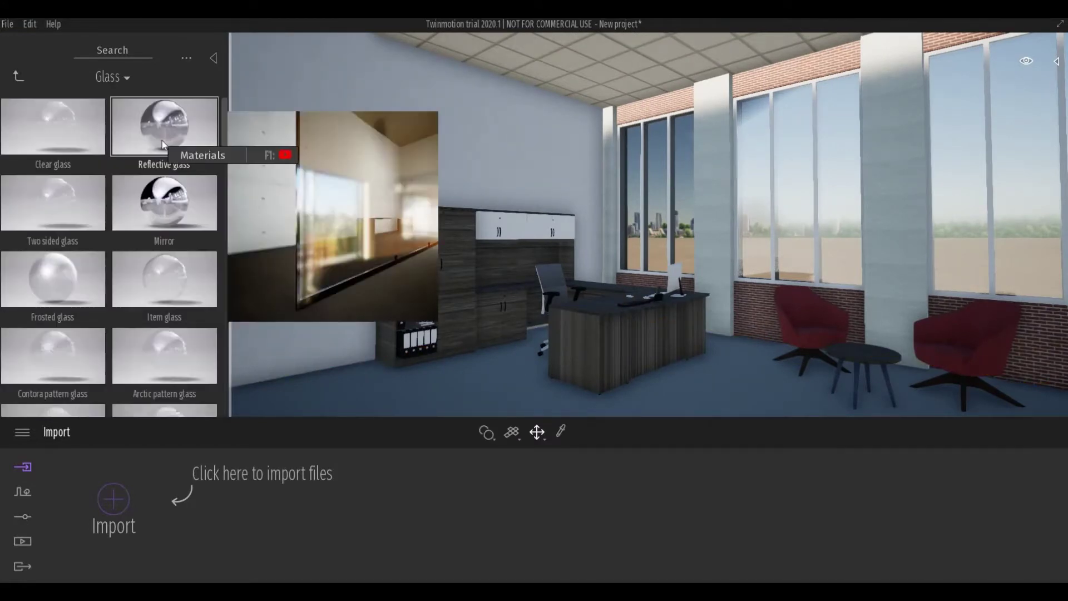
{"action": "left_click_drag", "start_coordinate": [160, 140], "coordinate": [683, 187]}
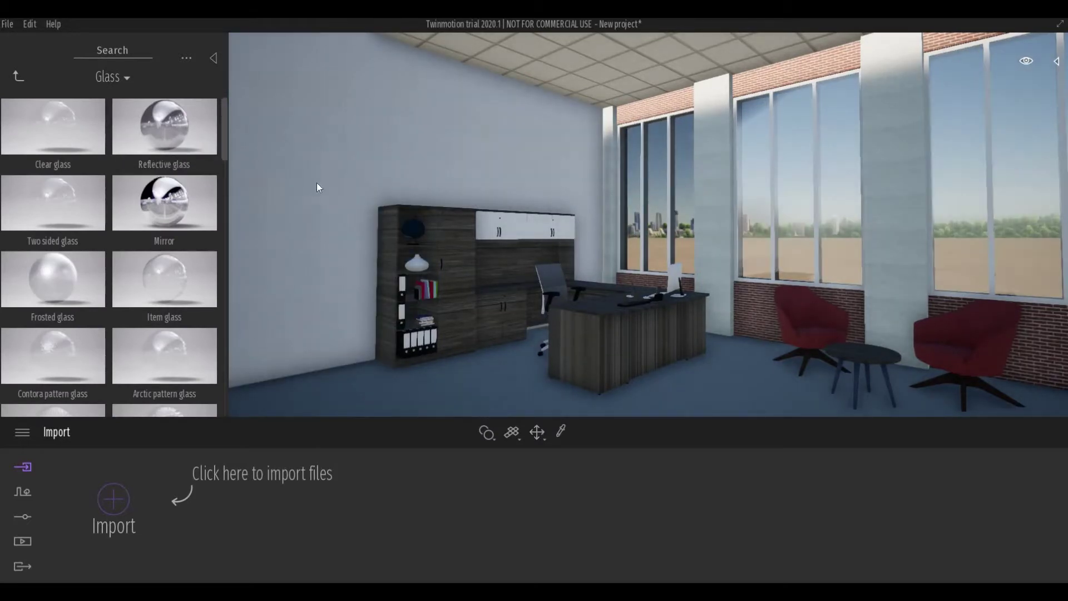
Step: Apply the Bare concrete 02 material to the columns between the windows
{"action": "left_click", "coordinate": [19, 76]}
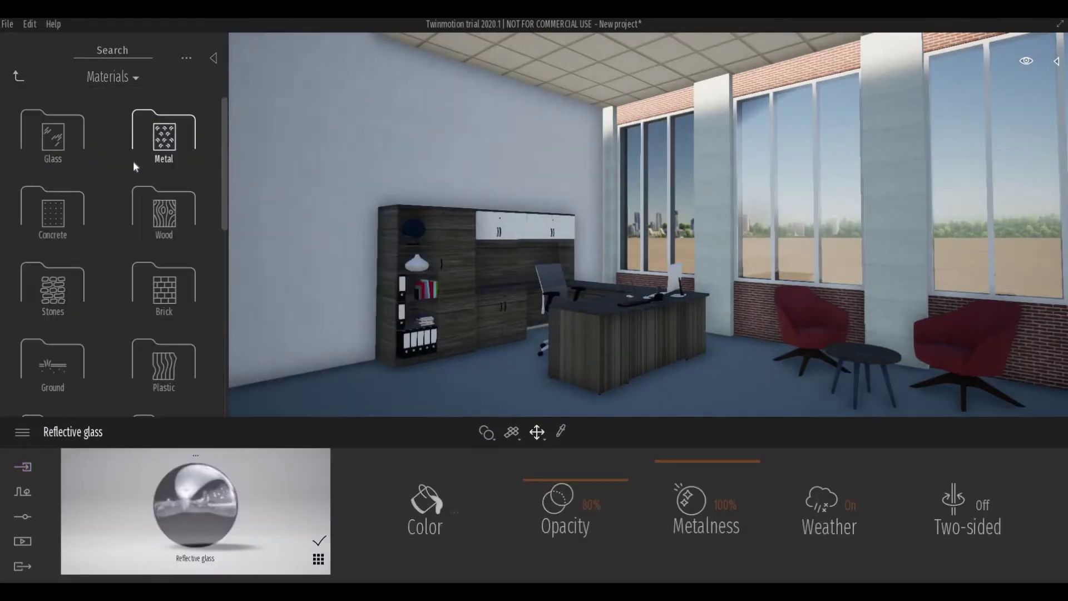
{"action": "left_click", "coordinate": [55, 219]}
{"action": "mouse_move", "coordinate": [178, 156]}
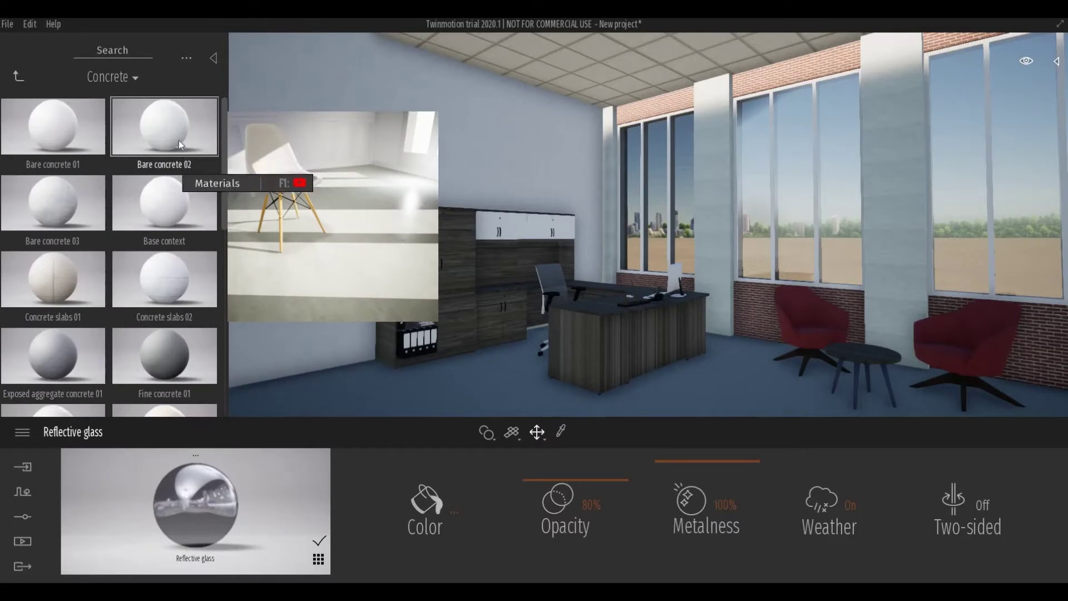
{"action": "left_click", "coordinate": [705, 177]}
Step: Apply the Polished concrete 01 material to the columns between the windows and set its scale to 2.58
{"action": "scroll", "coordinate": [98, 210], "scroll_direction": "down", "scroll_amount": 2}
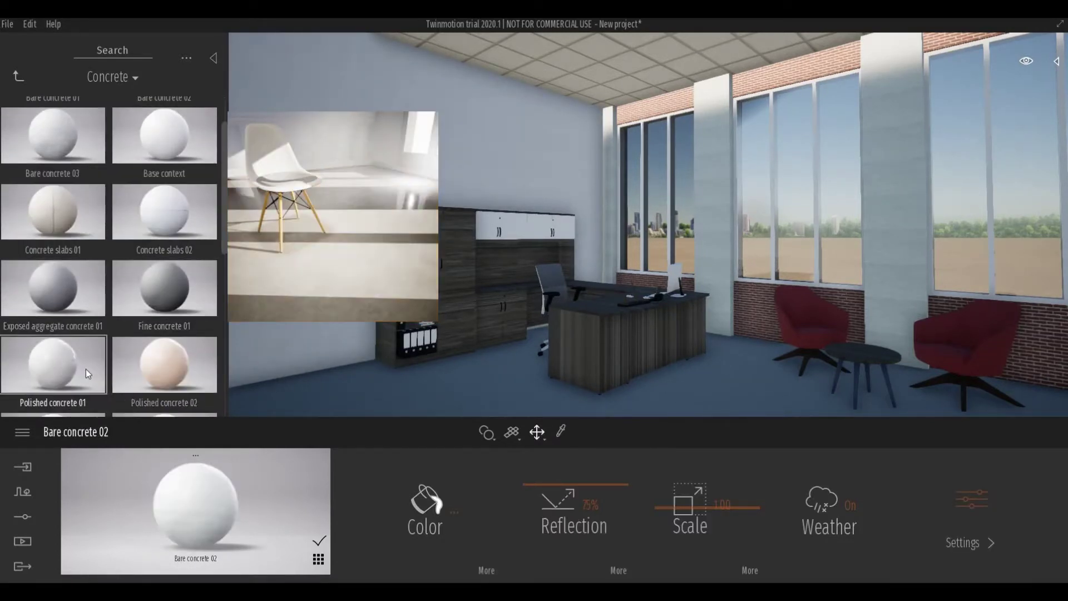
{"action": "scroll", "coordinate": [68, 369], "scroll_direction": "down", "scroll_amount": 2}
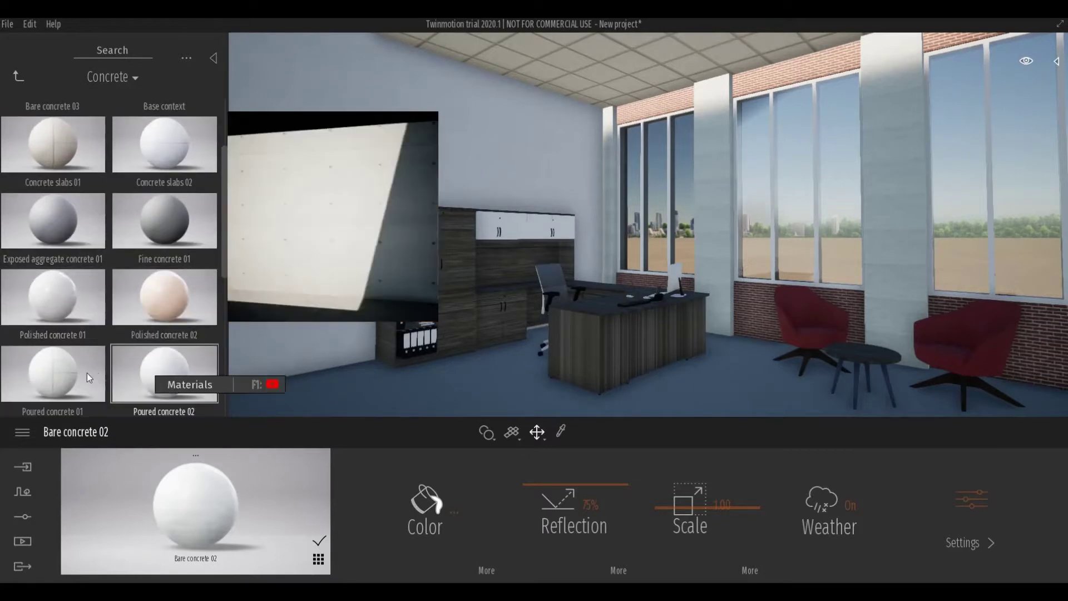
{"action": "scroll", "coordinate": [87, 372], "scroll_direction": "down", "scroll_amount": 2}
{"action": "left_click_drag", "start_coordinate": [67, 238], "coordinate": [887, 235]}
{"action": "left_click_drag", "start_coordinate": [693, 508], "coordinate": [696, 502]}
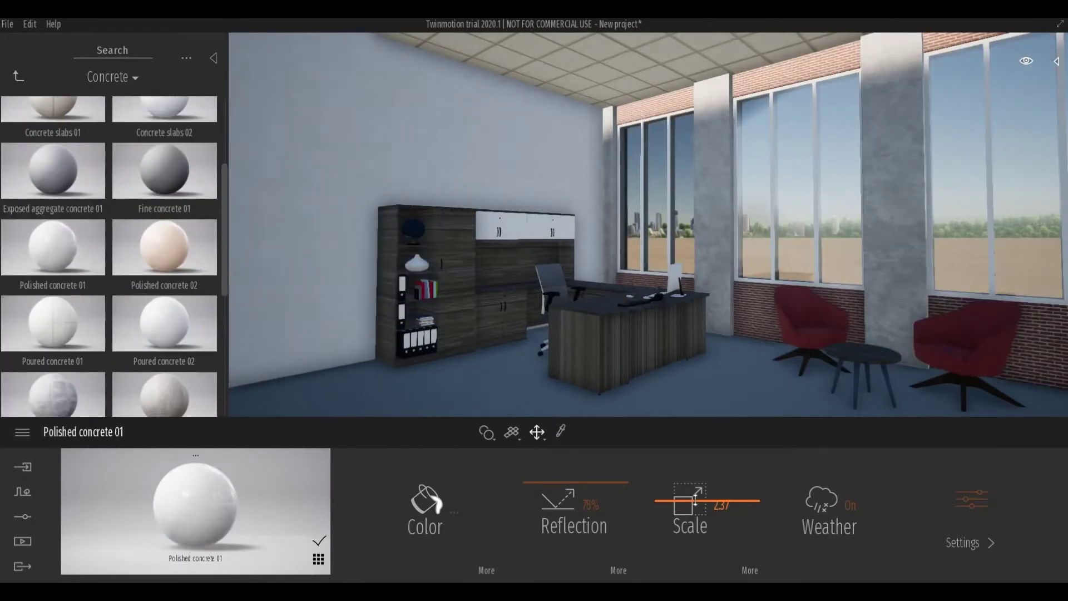
Step: Apply the Clean brick 05 material to the window wall and increase its scale to 2.17
{"action": "left_click", "coordinate": [19, 76]}
{"action": "left_click", "coordinate": [172, 305]}
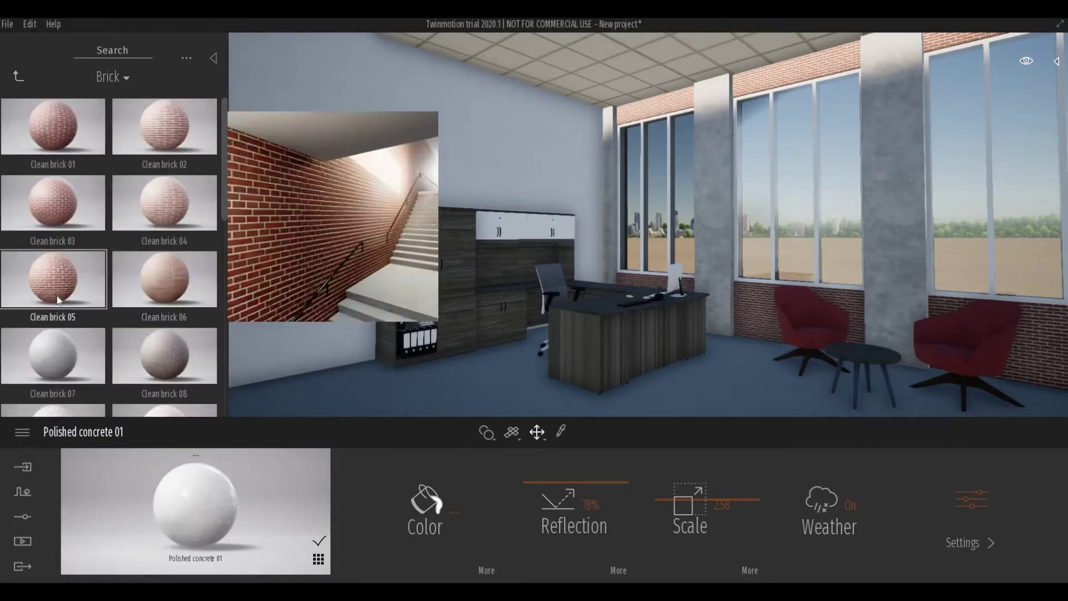
{"action": "left_click_drag", "start_coordinate": [67, 300], "coordinate": [754, 299]}
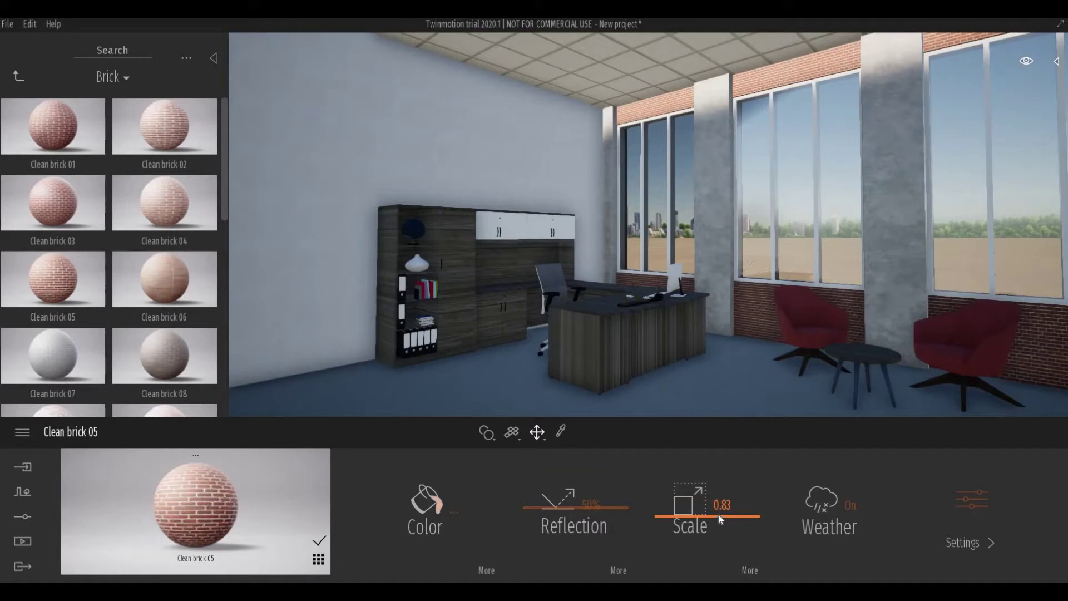
{"action": "left_click_drag", "start_coordinate": [699, 511], "coordinate": [699, 496]}
Step: Apply the Dirty brick 01 material to the window wall and set its scale to 1.71
{"action": "scroll", "coordinate": [55, 336], "scroll_direction": "down", "scroll_amount": 3}
{"action": "left_click_drag", "start_coordinate": [83, 323], "coordinate": [740, 308]}
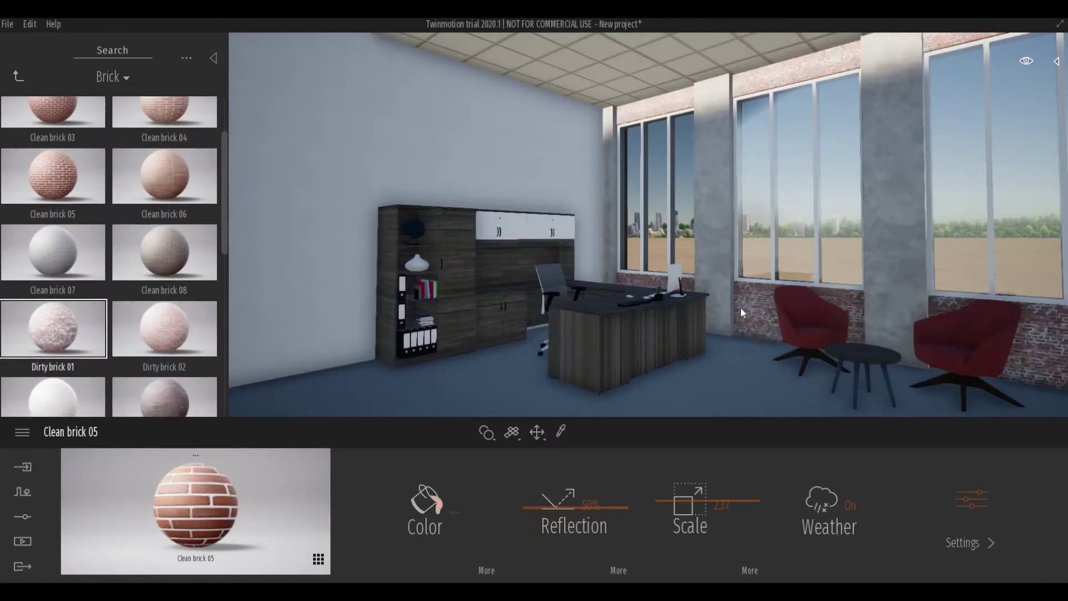
{"action": "left_click_drag", "start_coordinate": [690, 526], "coordinate": [694, 504]}
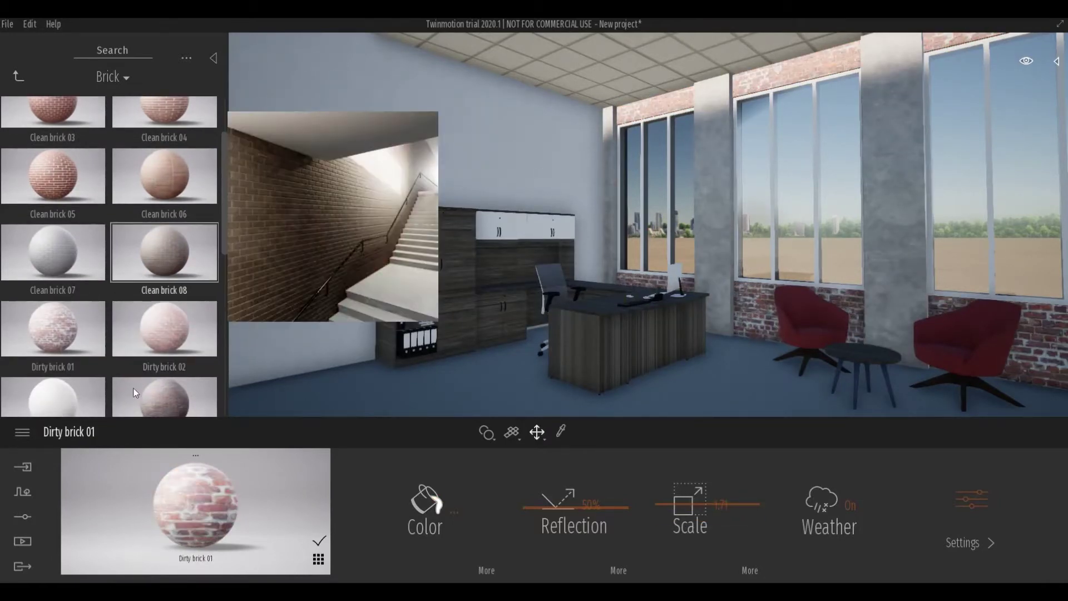
Step: Try plaster and roughcast wall coverings, including Plaster coating 04 and Roughcast coating 04, on the wall behind the shelving
{"action": "left_click", "coordinate": [23, 76]}
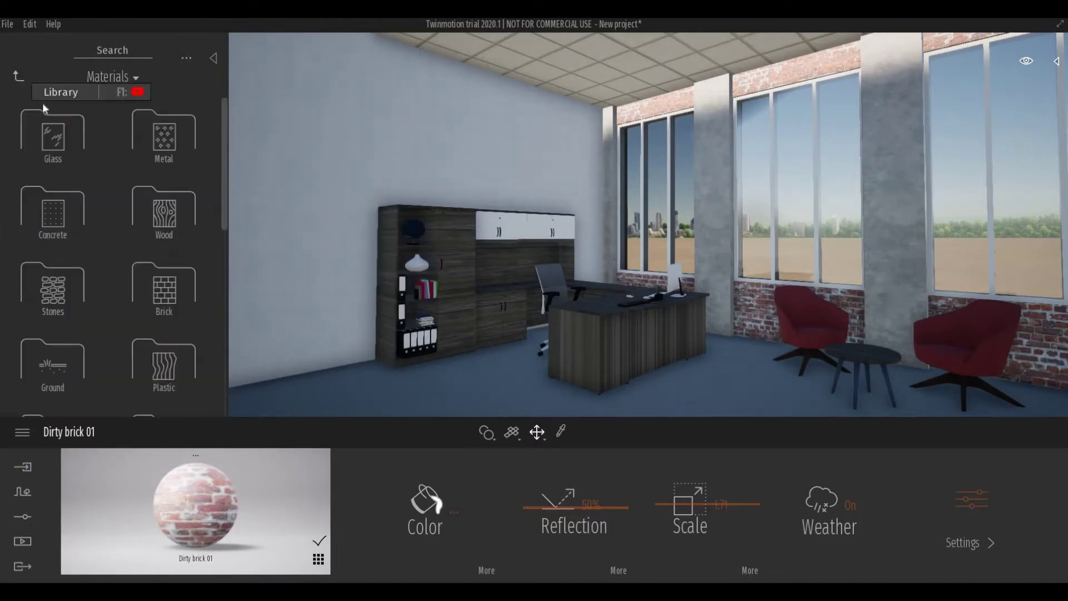
{"action": "scroll", "coordinate": [102, 361], "scroll_direction": "down", "scroll_amount": 3}
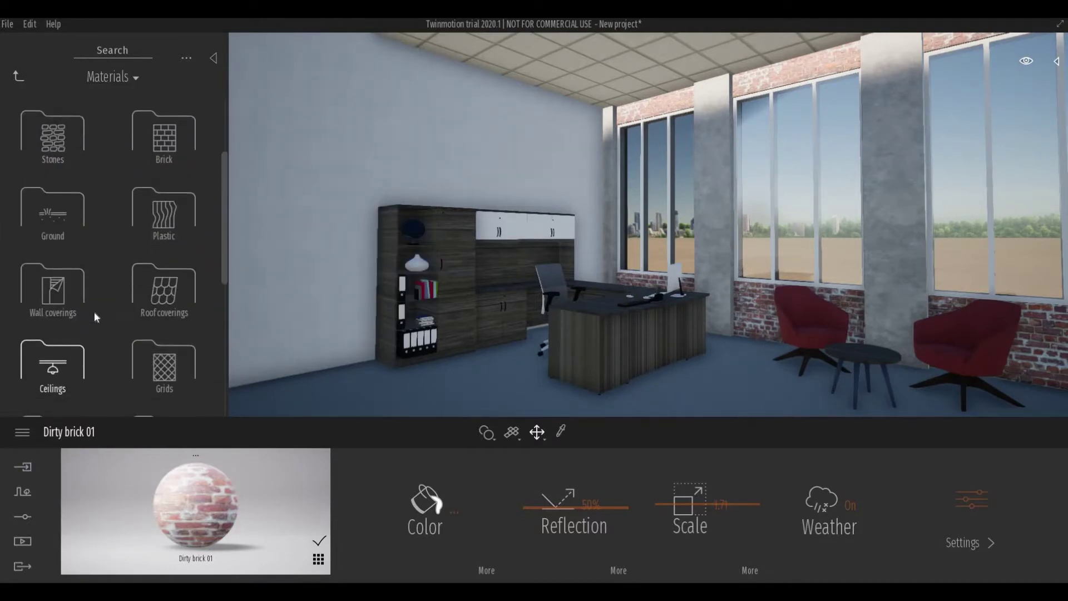
{"action": "left_click", "coordinate": [94, 311]}
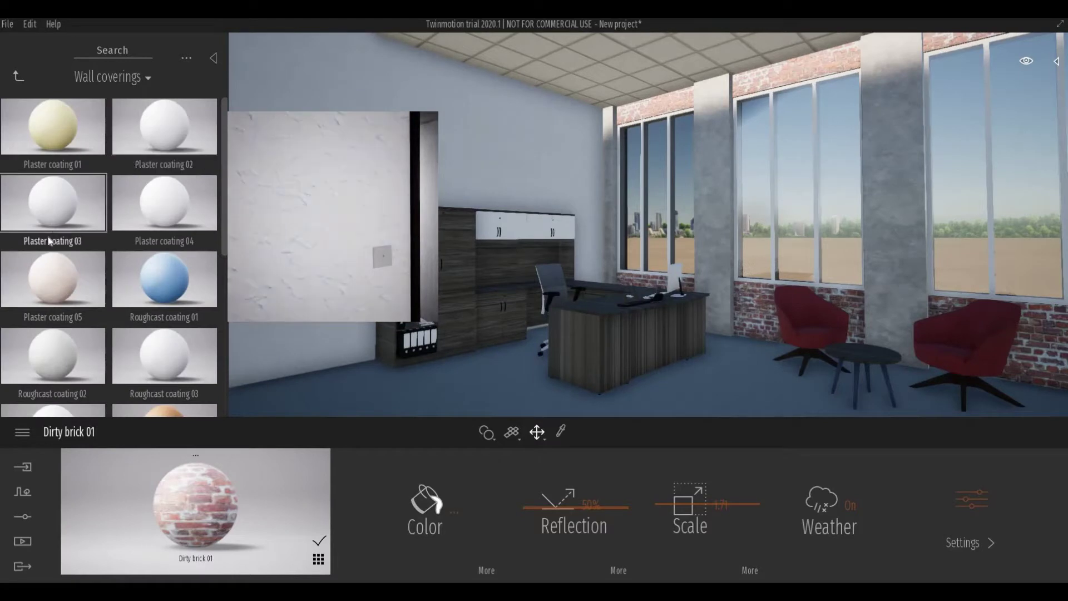
{"action": "left_click_drag", "start_coordinate": [142, 205], "coordinate": [298, 188]}
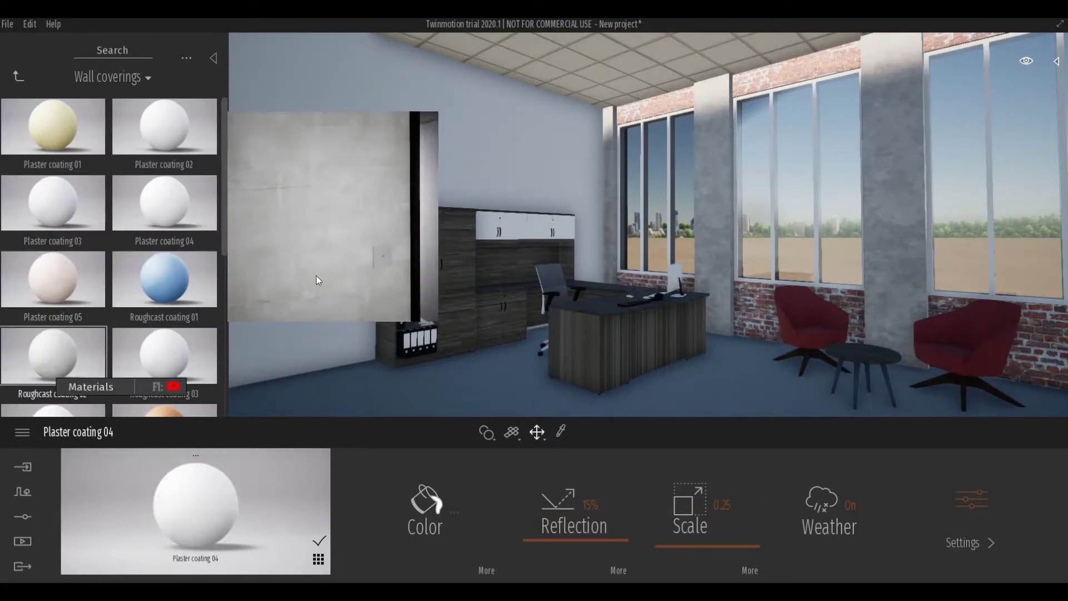
{"action": "left_click_drag", "start_coordinate": [316, 275], "coordinate": [316, 275]}
{"action": "left_click_drag", "start_coordinate": [159, 317], "coordinate": [339, 259]}
{"action": "left_click_drag", "start_coordinate": [69, 371], "coordinate": [342, 255]}
Step: Apply the Rough paper 01 wall covering to the wall behind the shelving and to the ceiling
{"action": "scroll", "coordinate": [119, 303], "scroll_direction": "down", "scroll_amount": 5}
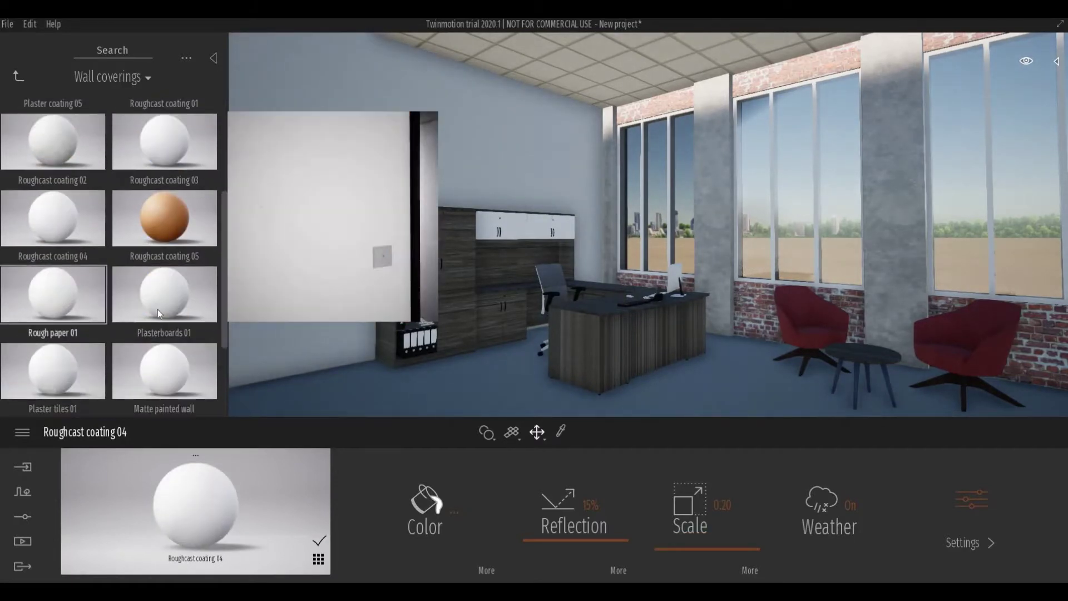
{"action": "scroll", "coordinate": [71, 312], "scroll_direction": "down", "scroll_amount": 2}
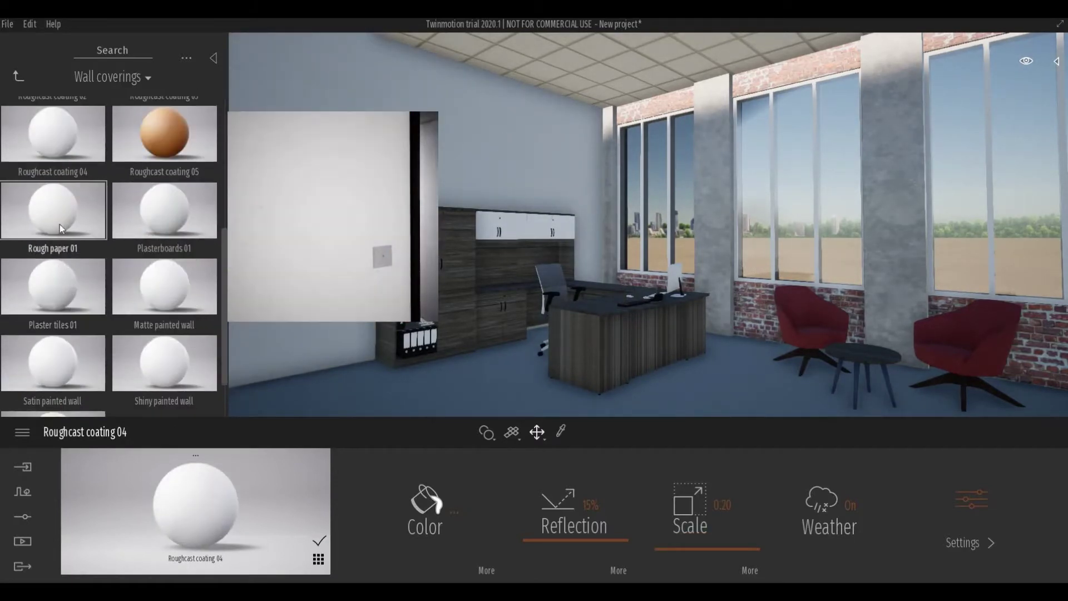
{"action": "left_click_drag", "start_coordinate": [61, 228], "coordinate": [310, 226]}
{"action": "left_click_drag", "start_coordinate": [532, 40], "coordinate": [532, 40]}
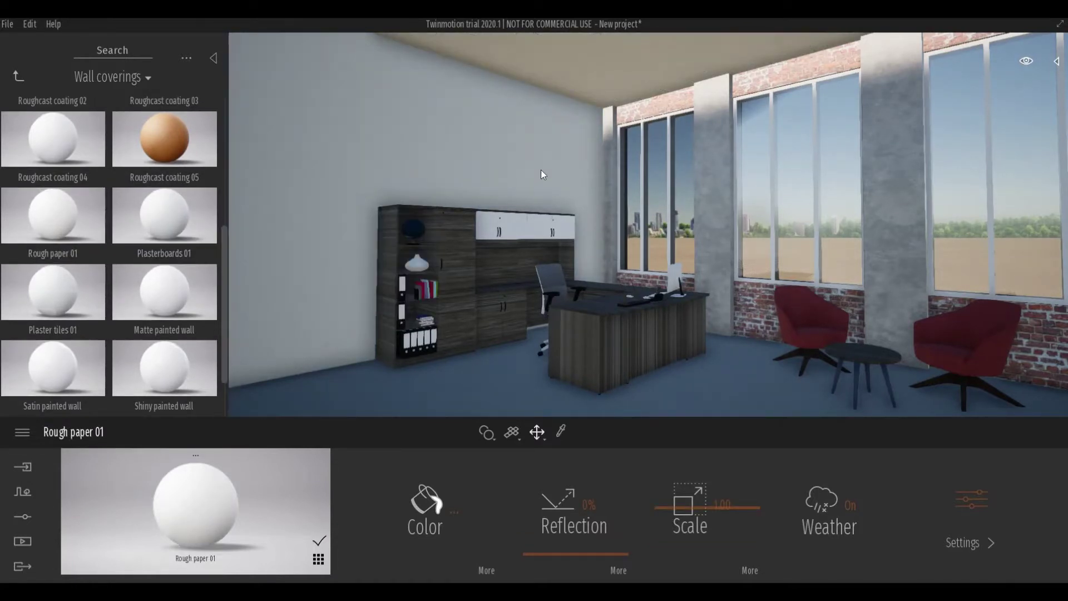
{"action": "scroll", "coordinate": [119, 339], "scroll_direction": "down", "scroll_amount": 2}
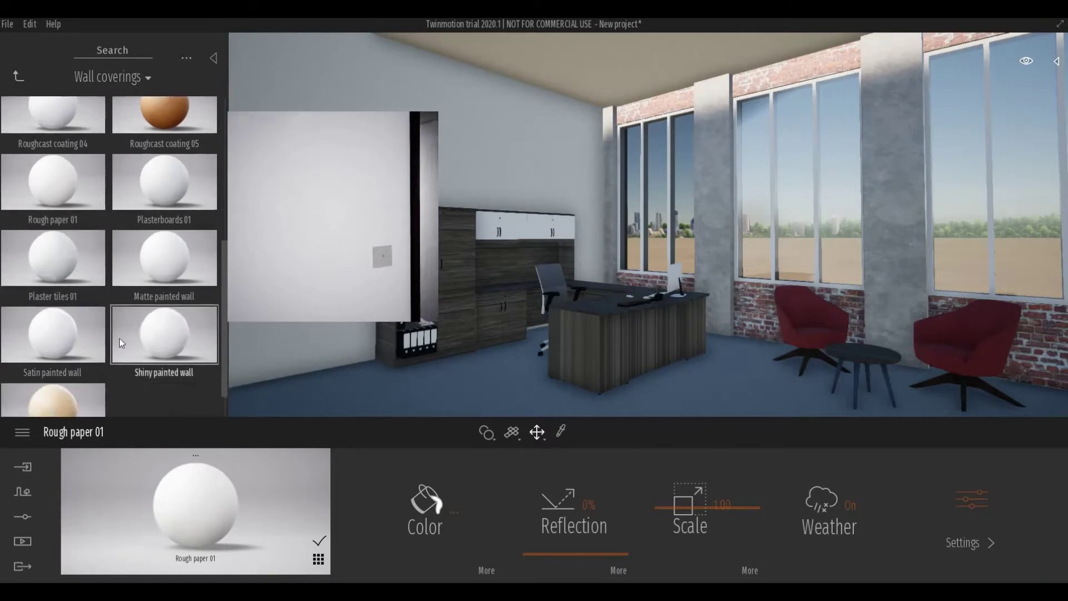
Step: Create a new still image of the office from the current view
{"action": "left_click", "coordinate": [16, 76]}
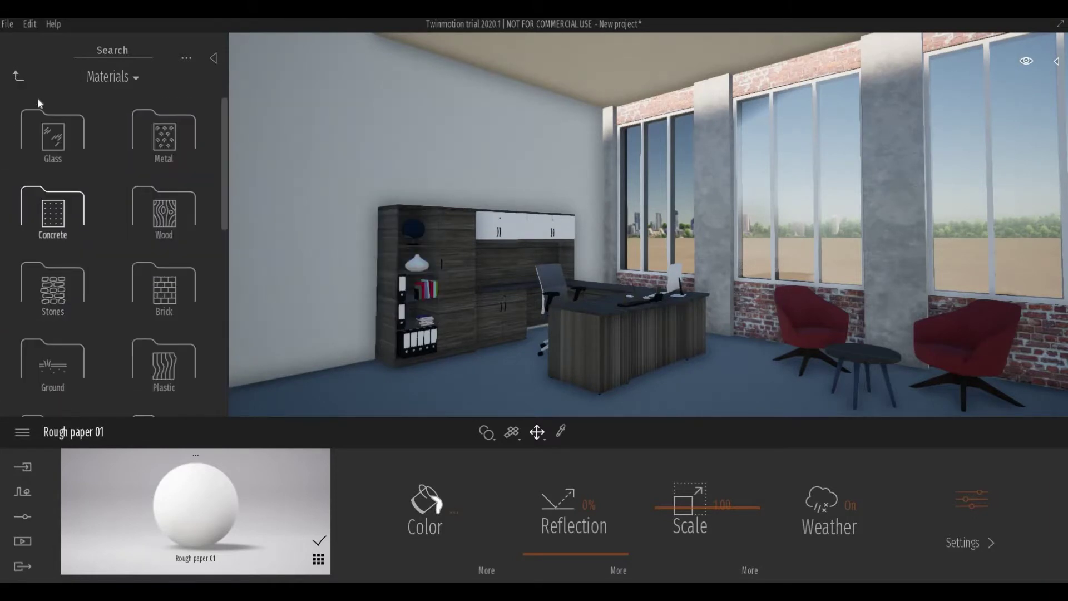
{"action": "left_click", "coordinate": [14, 76]}
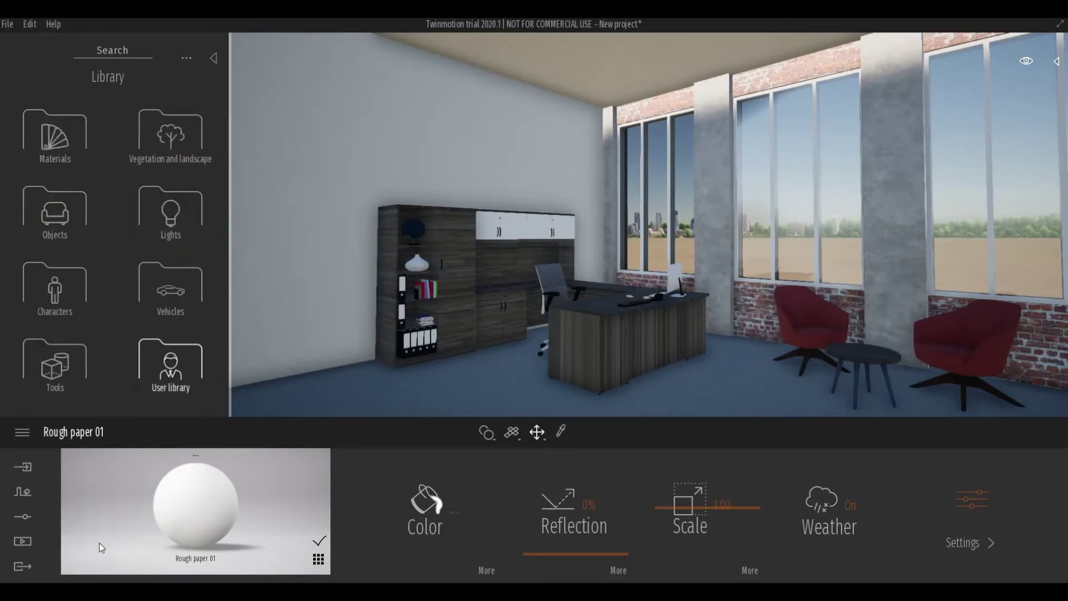
{"action": "left_click", "coordinate": [23, 541]}
{"action": "left_click", "coordinate": [356, 543]}
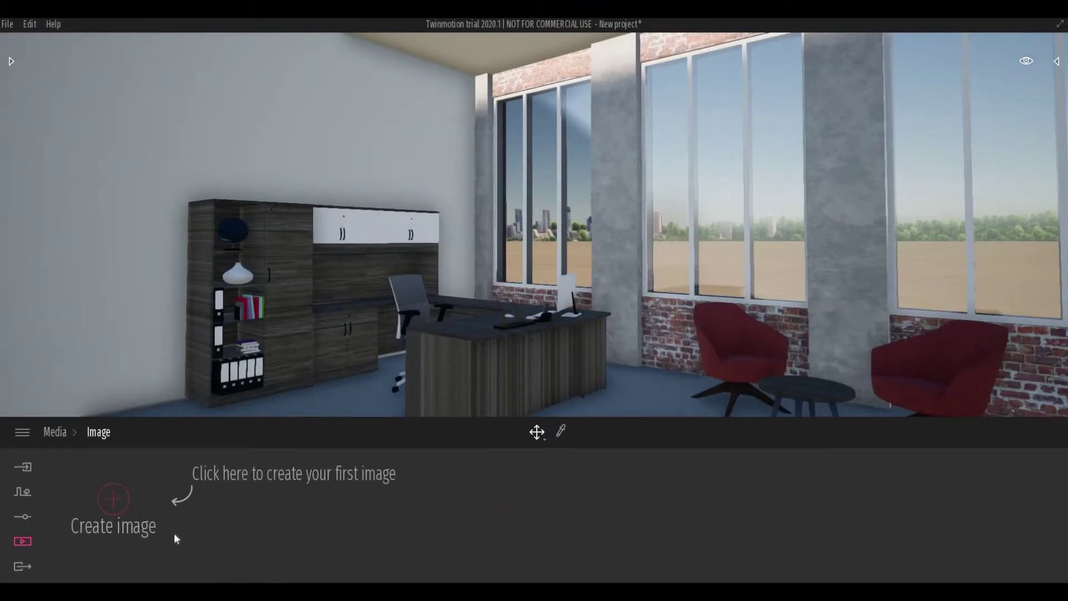
{"action": "left_click", "coordinate": [118, 508]}
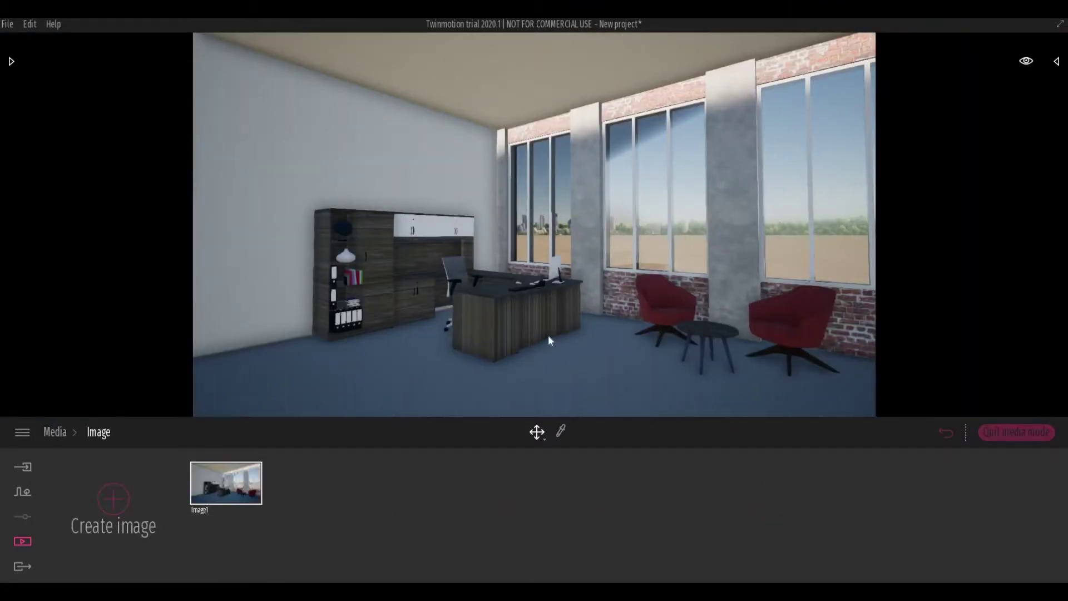
Step: Reframe Image1 closer to the desk, shelving and red chairs, and update the image with the new view
{"action": "scroll", "coordinate": [548, 335], "scroll_direction": "up", "scroll_amount": 1}
{"action": "middle_click_drag", "start_coordinate": [572, 335], "coordinate": [511, 318]}
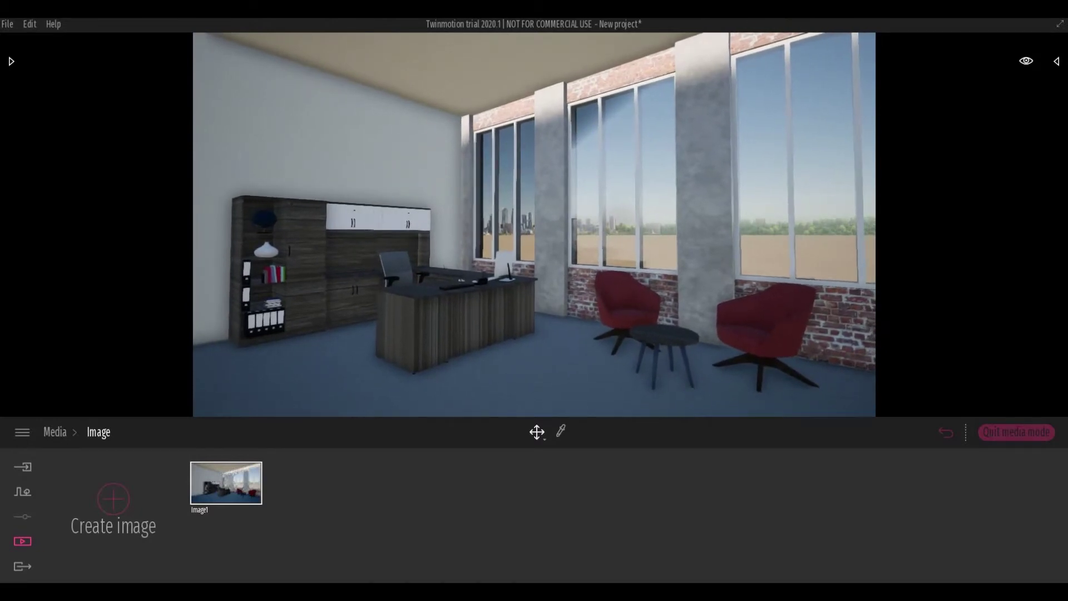
{"action": "key", "text": "Left"}
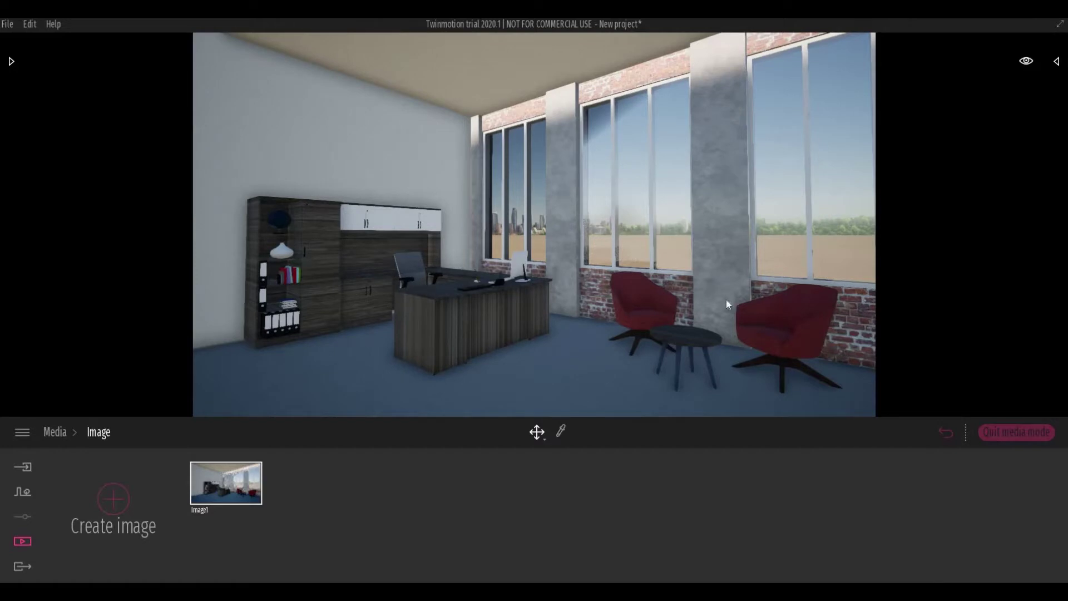
{"action": "scroll", "coordinate": [710, 297], "scroll_direction": "up", "scroll_amount": 2}
{"action": "mouse_move", "coordinate": [710, 297]}
{"action": "middle_mouse_down"}
{"action": "mouse_move", "coordinate": [702, 274]}
{"action": "mouse_move", "coordinate": [712, 304]}
{"action": "mouse_move", "coordinate": [736, 320]}
{"action": "mouse_move", "coordinate": [703, 293]}
{"action": "middle_mouse_up"}
{"action": "scroll", "coordinate": [710, 301], "scroll_direction": "down", "scroll_amount": 3}
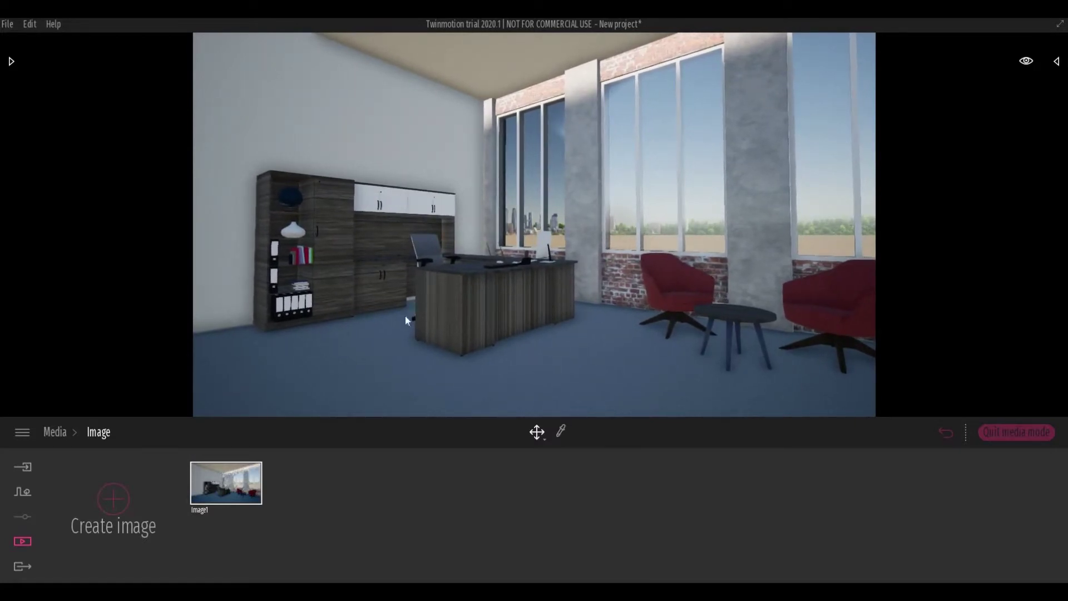
{"action": "left_click", "coordinate": [234, 457]}
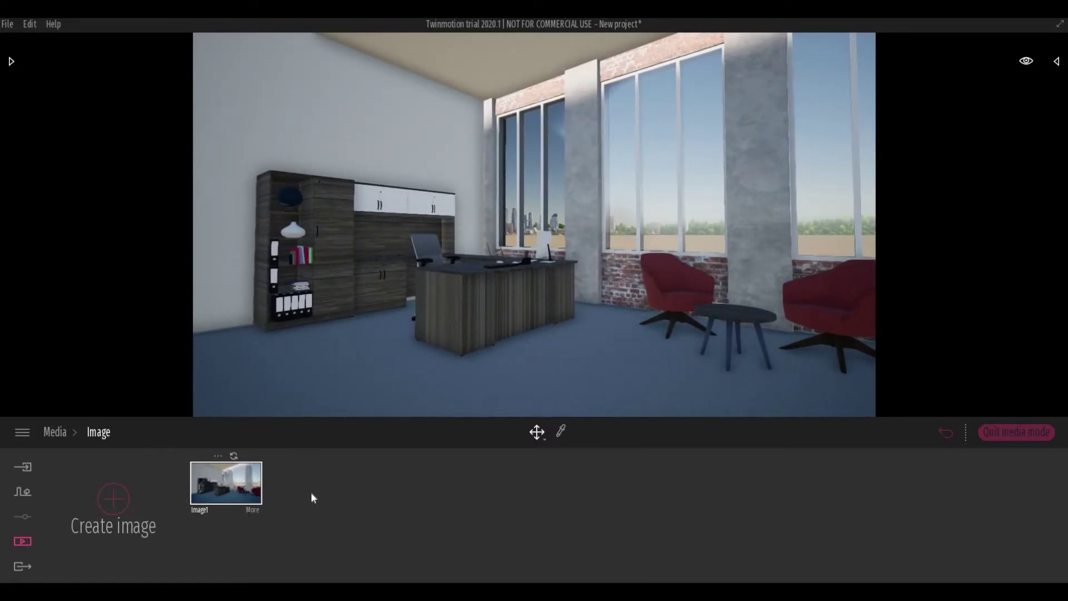
{"action": "scroll", "coordinate": [413, 351], "scroll_direction": "up", "scroll_amount": 2}
{"action": "middle_click_drag", "start_coordinate": [363, 394], "coordinate": [362, 370]}
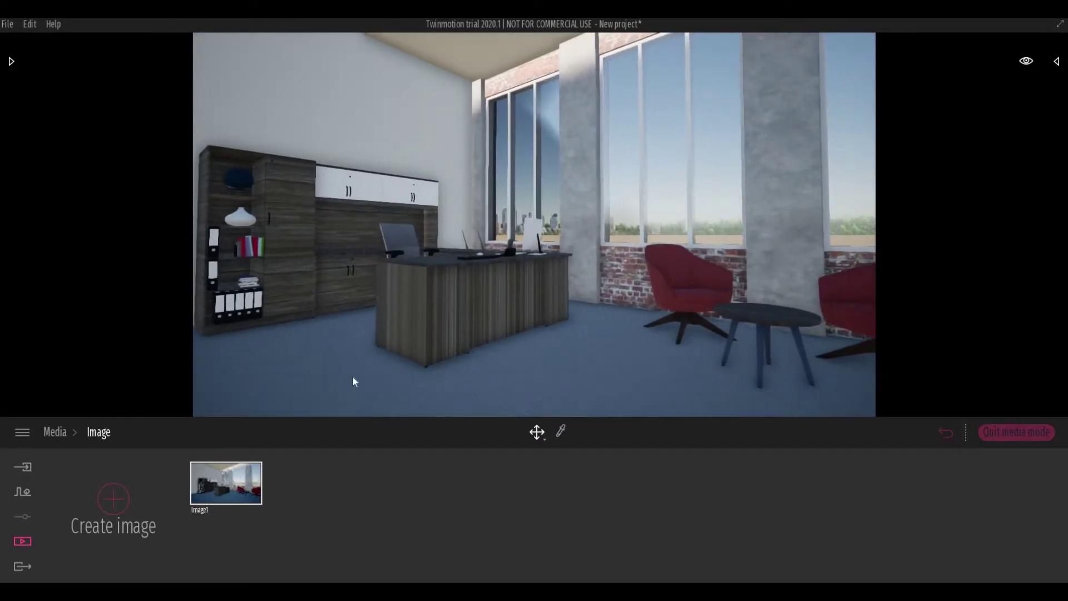
{"action": "mouse_move", "coordinate": [233, 461]}
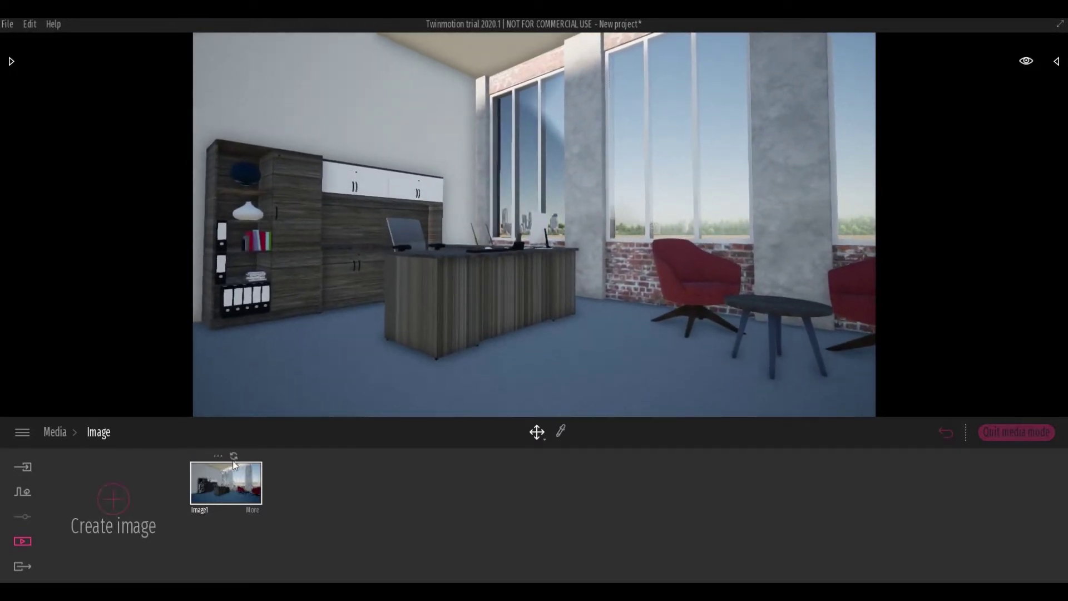
Step: Turn on Parallelism in the camera settings of Image1 and pull the view back slightly
{"action": "left_click", "coordinate": [255, 509]}
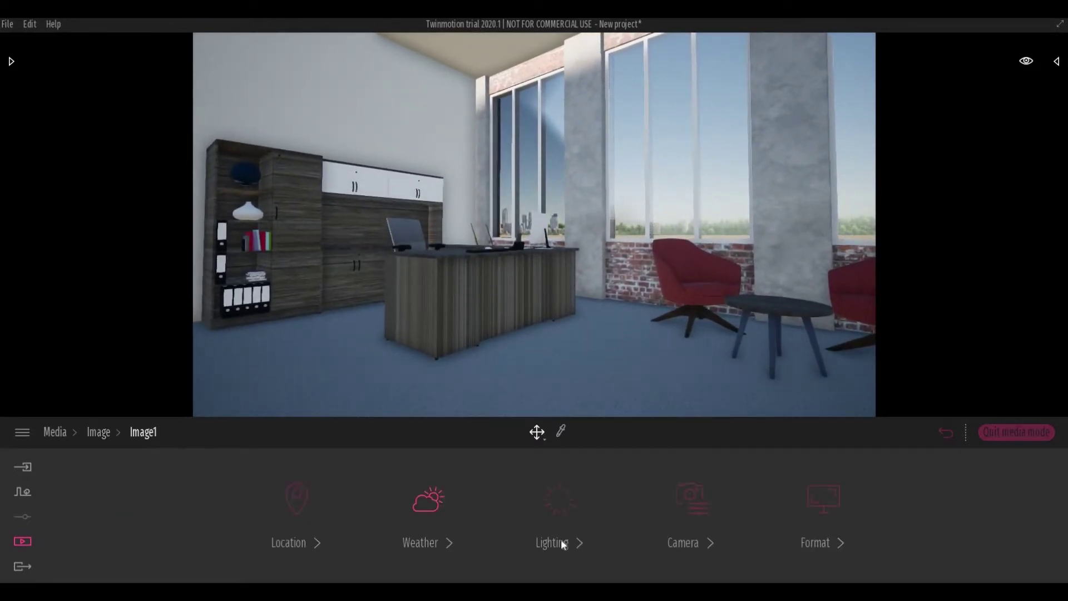
{"action": "left_click", "coordinate": [673, 543]}
{"action": "left_click", "coordinate": [456, 511]}
{"action": "scroll", "coordinate": [463, 363], "scroll_direction": "down", "scroll_amount": 2}
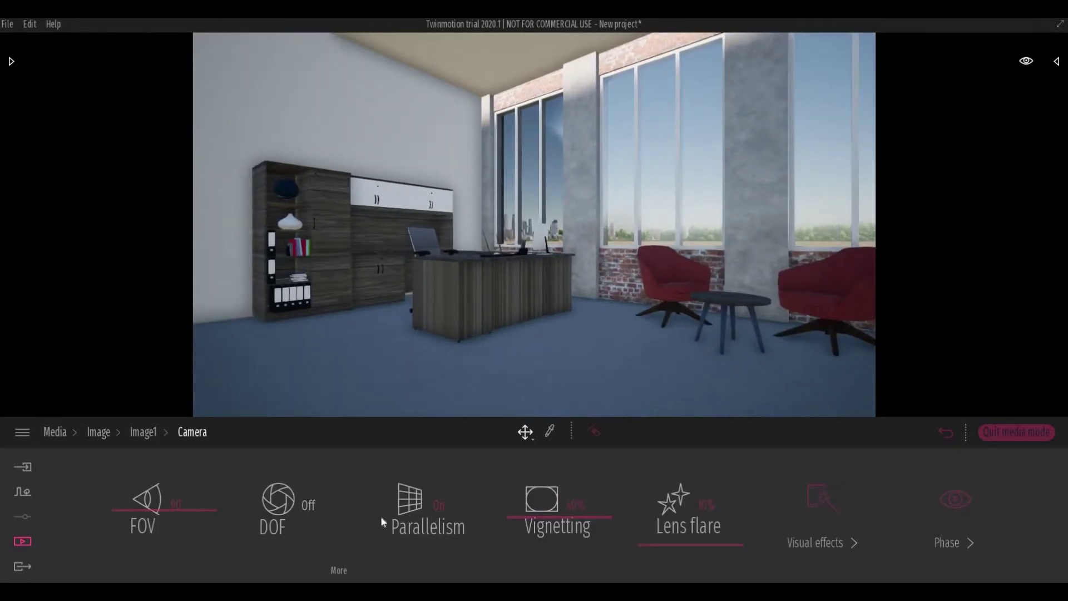
Step: Set the camera's FOV to 84, lens flare to about 23% and vignetting to about 52%
{"action": "left_click_drag", "start_coordinate": [148, 506], "coordinate": [154, 515]}
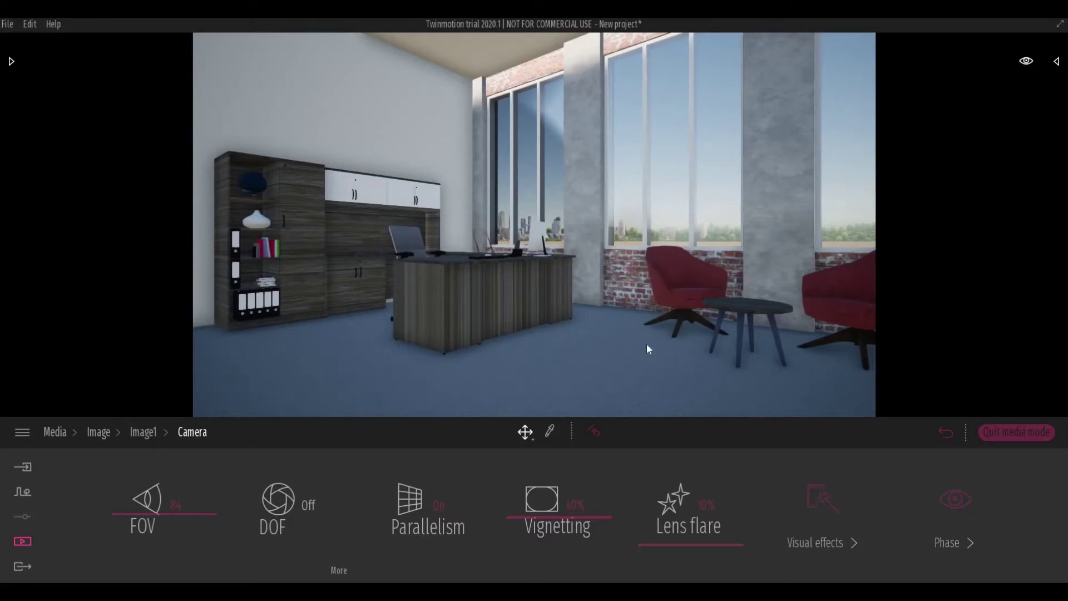
{"action": "left_click_drag", "start_coordinate": [713, 549], "coordinate": [710, 537]}
{"action": "left_click_drag", "start_coordinate": [601, 523], "coordinate": [601, 506]}
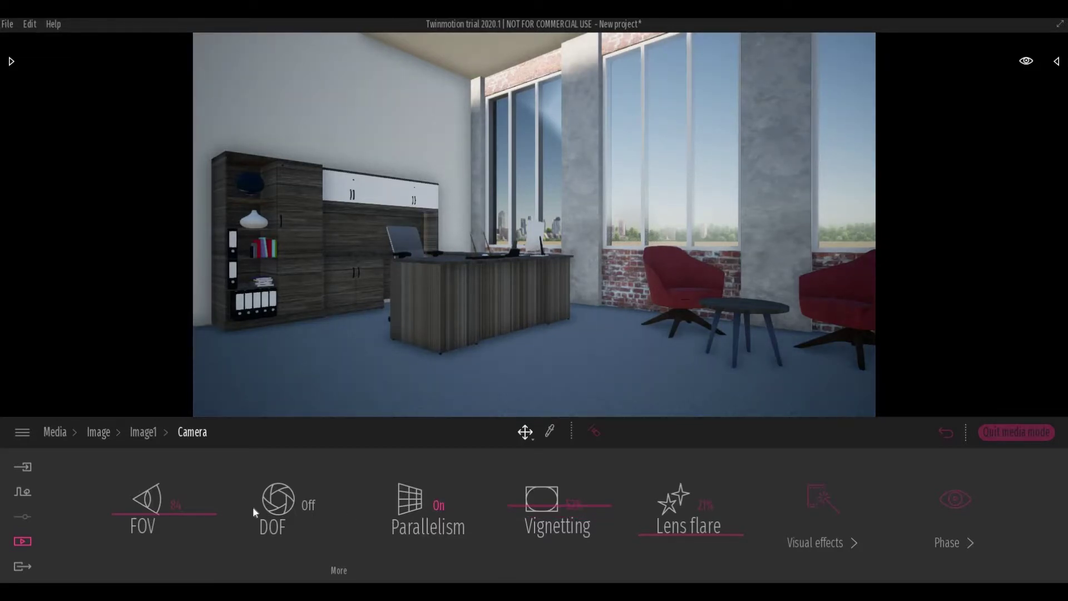
Step: Go back to the image list and update Image1 with the new camera settings
{"action": "left_click", "coordinate": [145, 433]}
{"action": "left_click", "coordinate": [100, 433]}
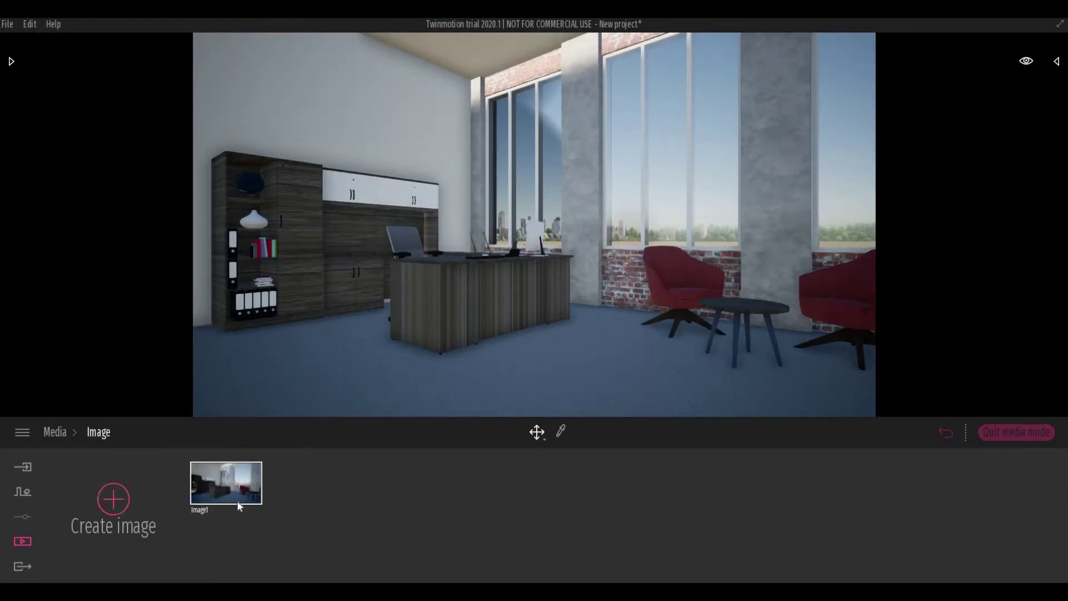
{"action": "left_click", "coordinate": [234, 457]}
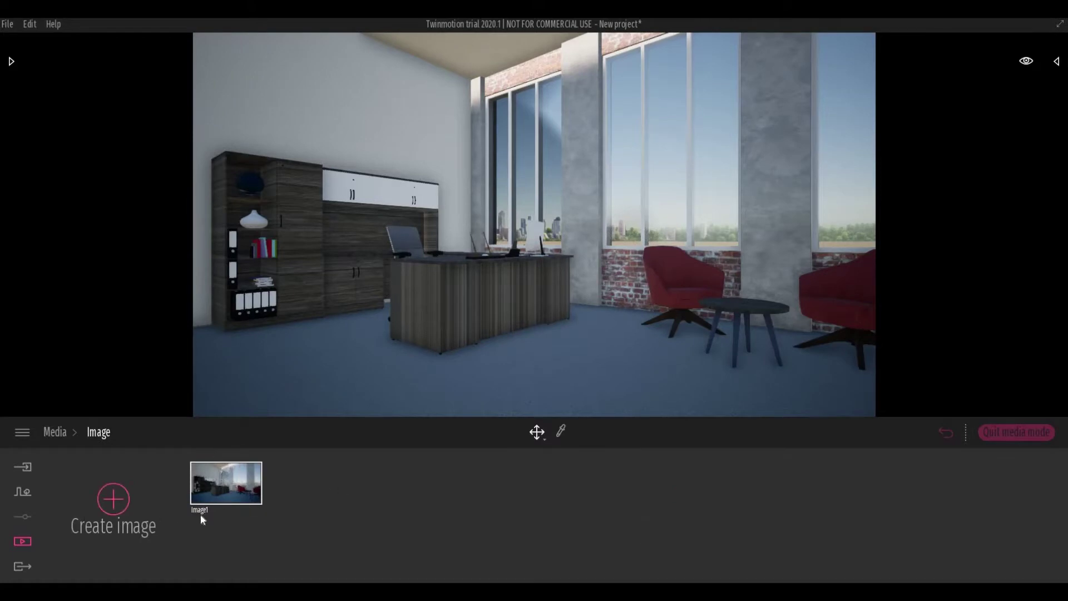
Step: Shift the season in Image1's weather settings to autumn, about midway between summer and winter, and return to the image list
{"action": "left_click", "coordinate": [252, 512]}
{"action": "left_click", "coordinate": [441, 543]}
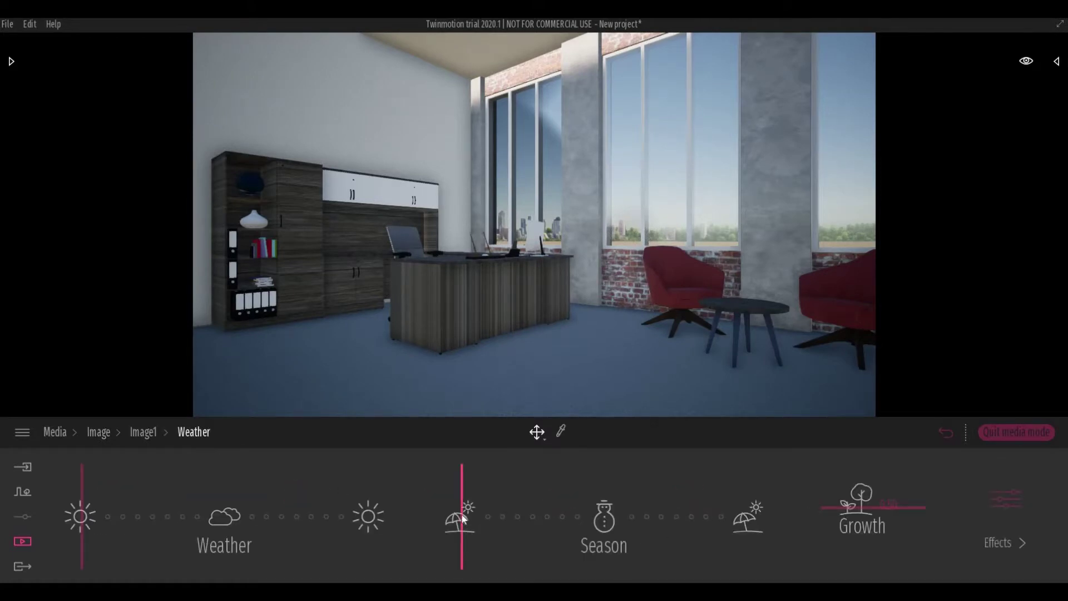
{"action": "left_click_drag", "start_coordinate": [478, 514], "coordinate": [548, 525]}
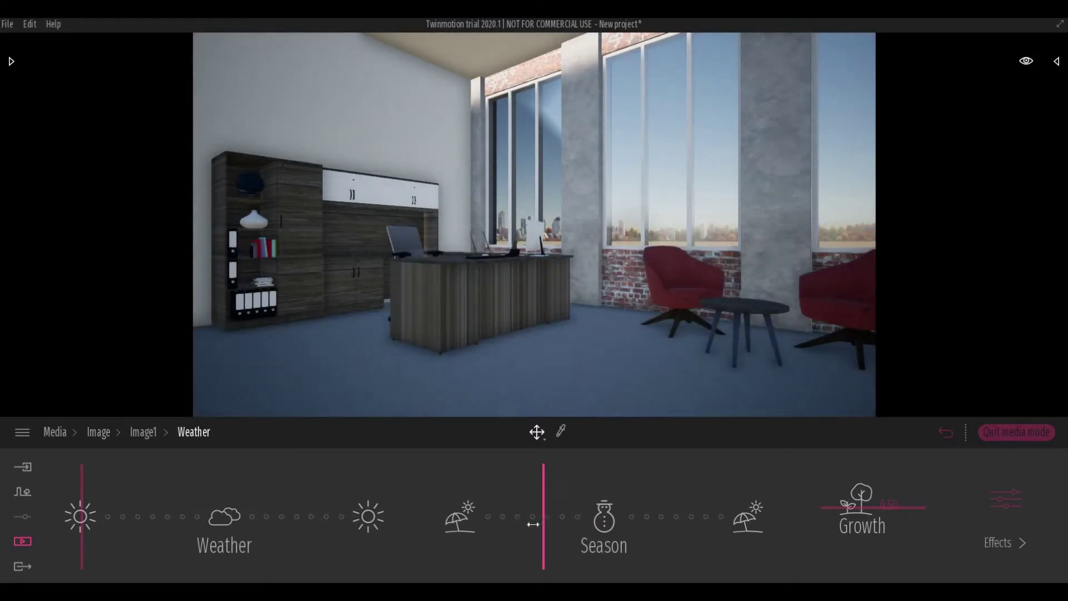
{"action": "left_click", "coordinate": [145, 433]}
{"action": "key", "text": "Escape"}
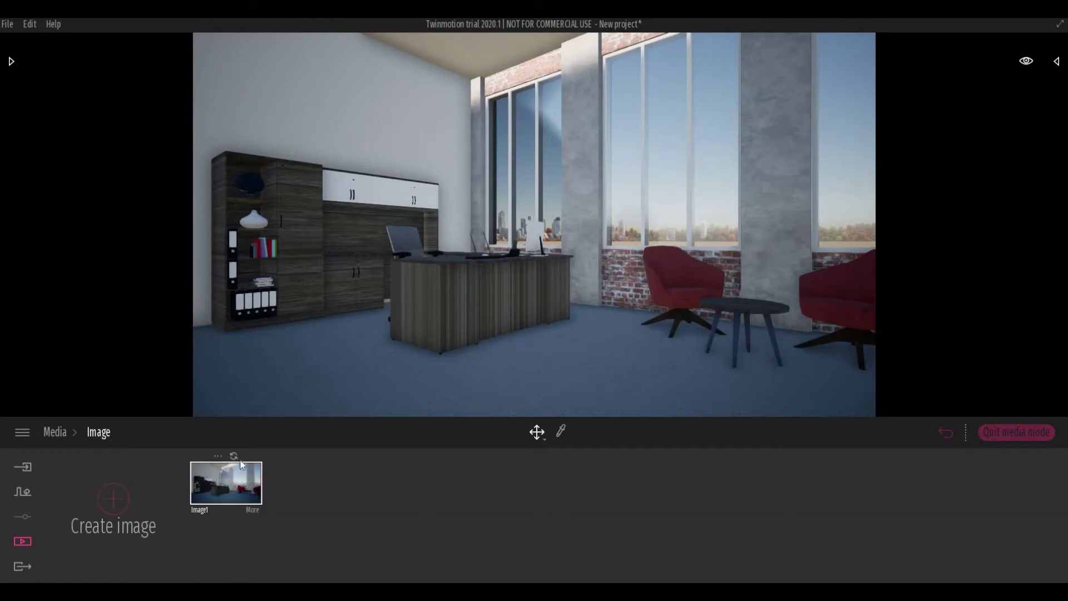
Step: Apply the Chestnut 01 A wood material from the library to the legs of the round coffee table
{"action": "left_click", "coordinate": [11, 60]}
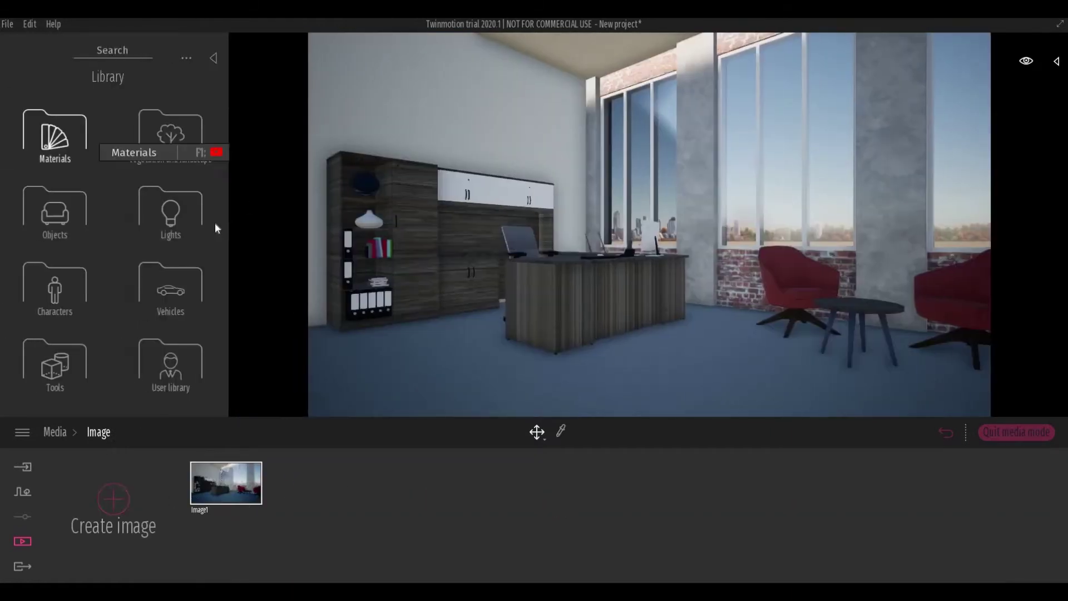
{"action": "left_click", "coordinate": [56, 137]}
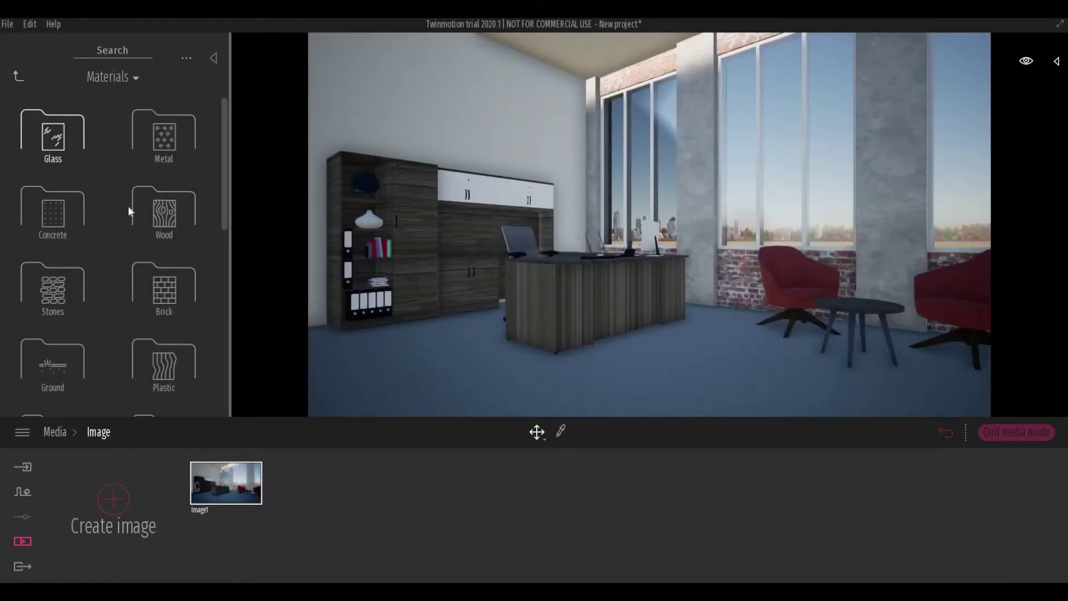
{"action": "left_click", "coordinate": [156, 220]}
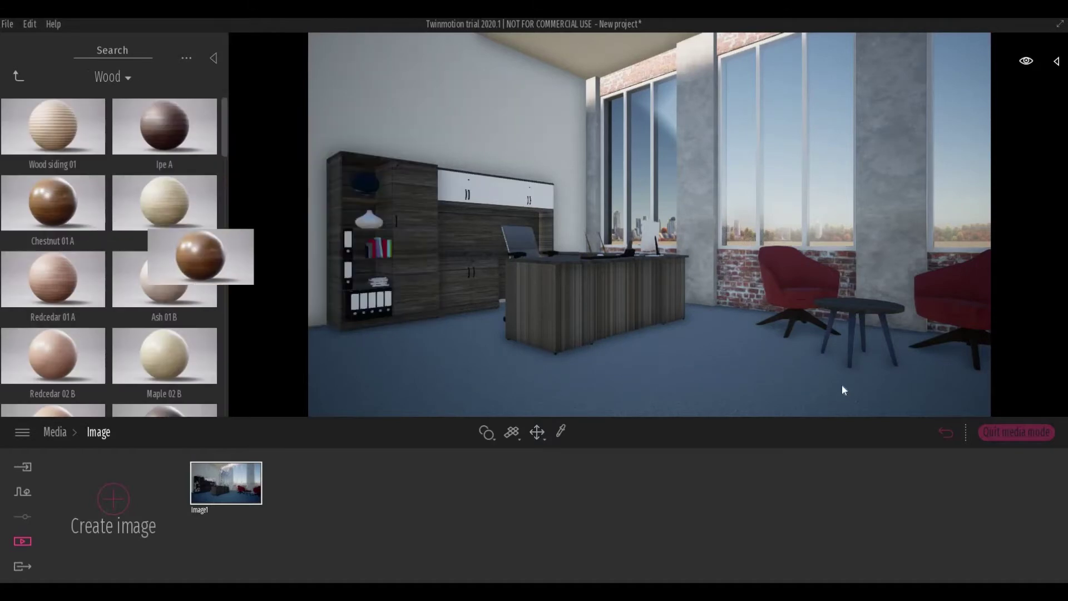
{"action": "left_click", "coordinate": [80, 234]}
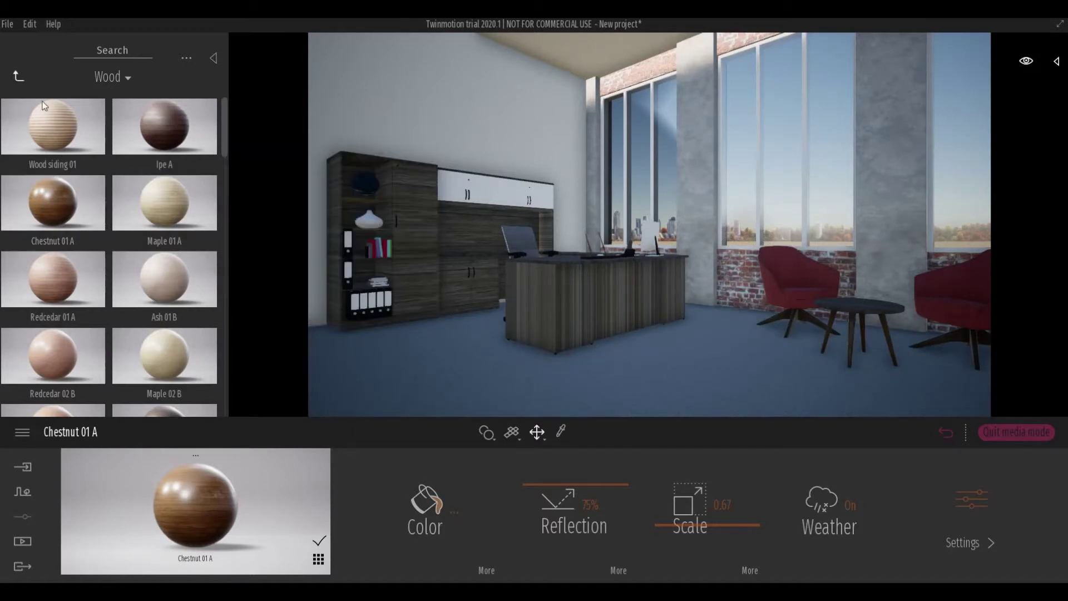
Step: Try Maple 01 A wood on the floor at scale 6.17, and replace it with Maple 02 B at scale 7.58
{"action": "left_click_drag", "start_coordinate": [159, 183], "coordinate": [452, 363]}
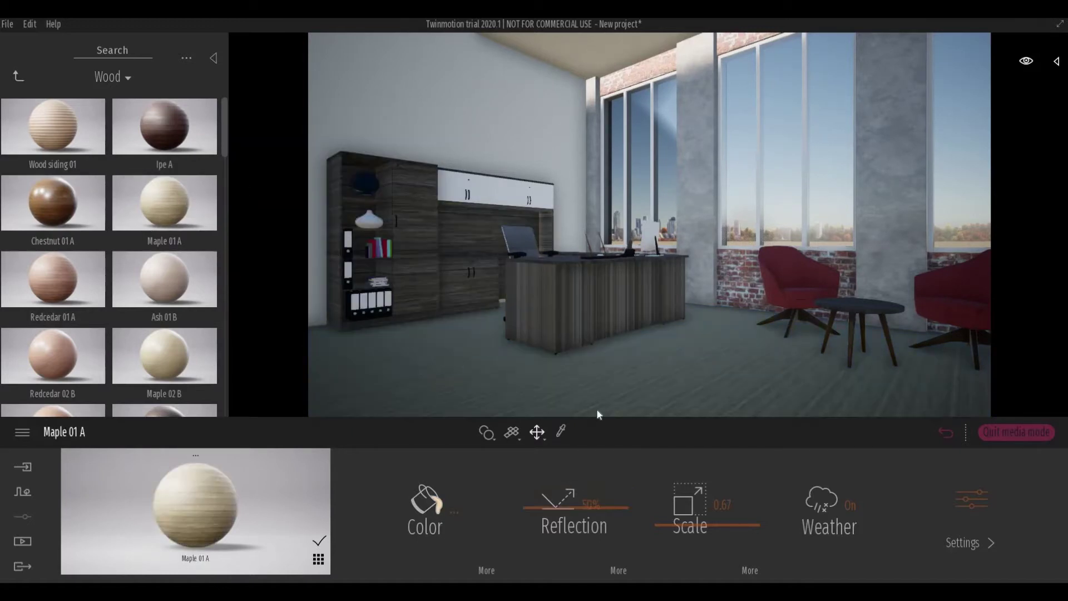
{"action": "left_click_drag", "start_coordinate": [690, 527], "coordinate": [705, 479]}
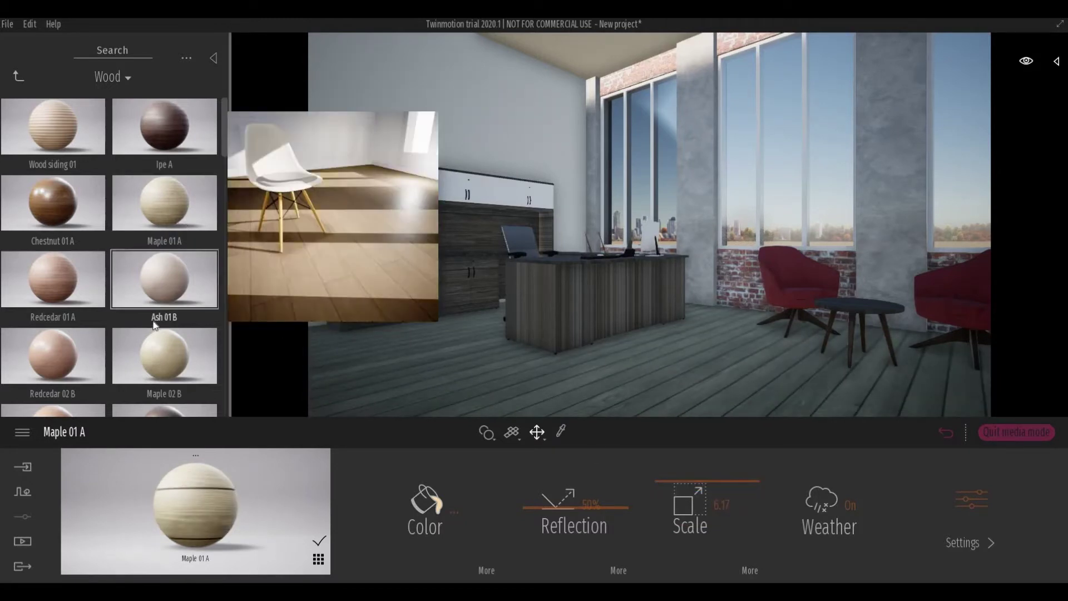
{"action": "left_click_drag", "start_coordinate": [162, 356], "coordinate": [556, 378]}
{"action": "left_click_drag", "start_coordinate": [692, 505], "coordinate": [701, 469]}
{"action": "scroll", "coordinate": [485, 383], "scroll_direction": "down", "scroll_amount": 3}
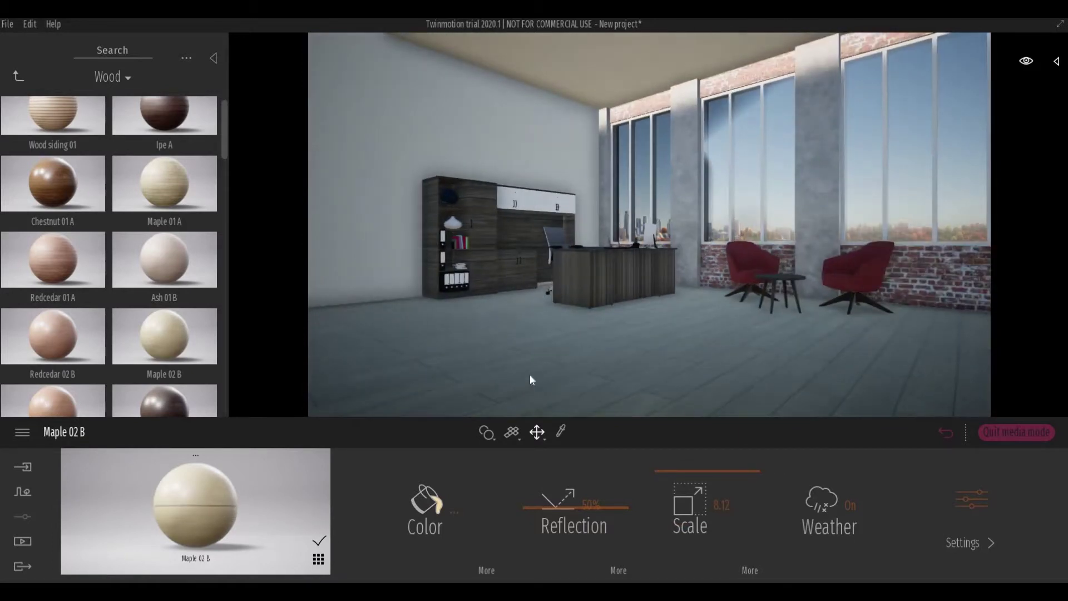
{"action": "scroll", "coordinate": [530, 375], "scroll_direction": "up", "scroll_amount": 2}
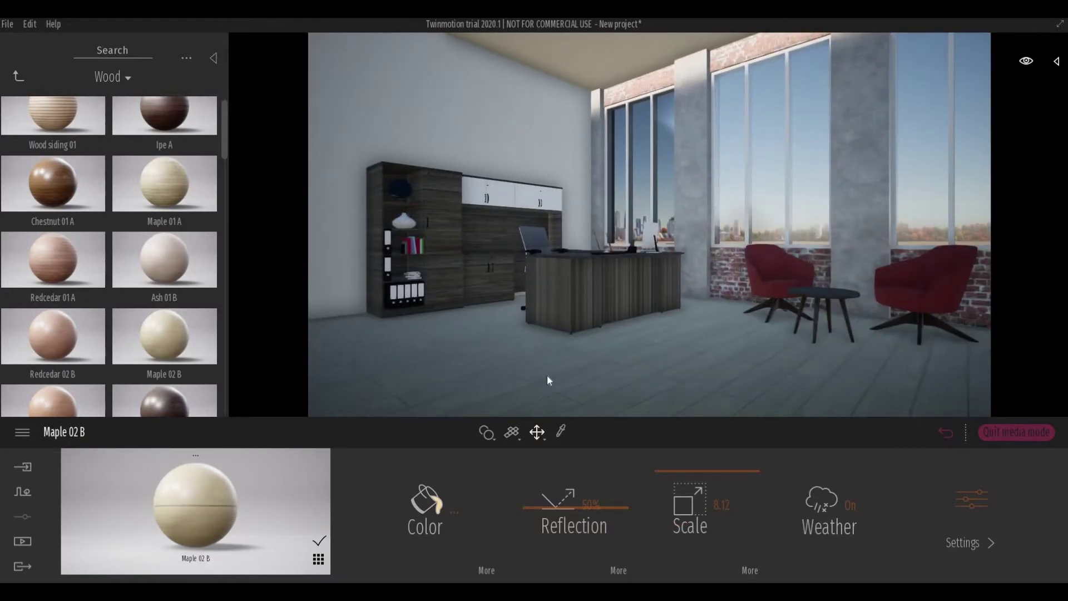
{"action": "scroll", "coordinate": [548, 380], "scroll_direction": "up", "scroll_amount": 2}
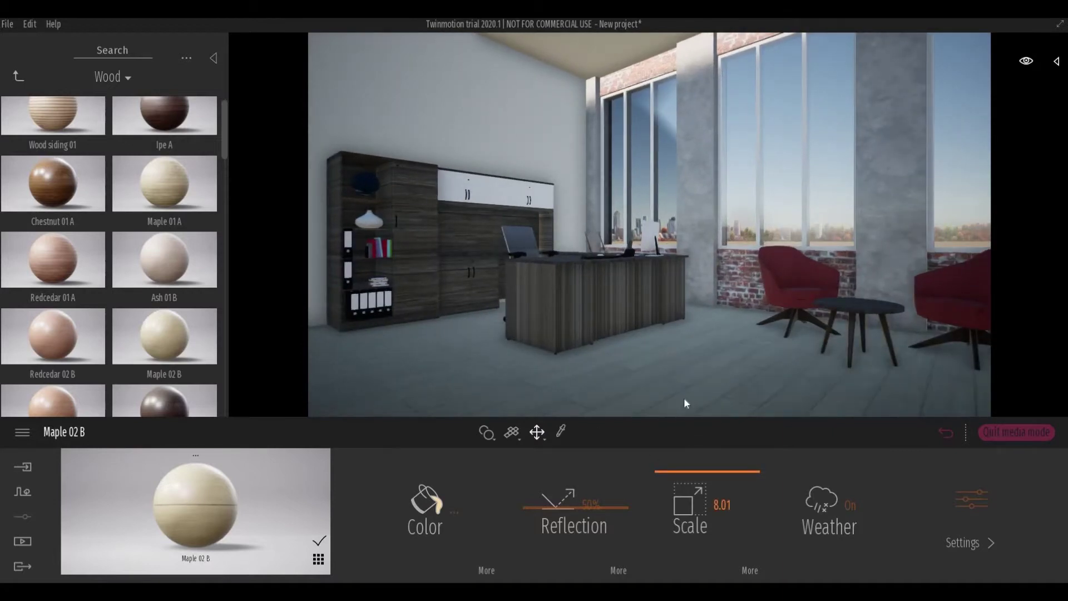
{"action": "mouse_move", "coordinate": [188, 326]}
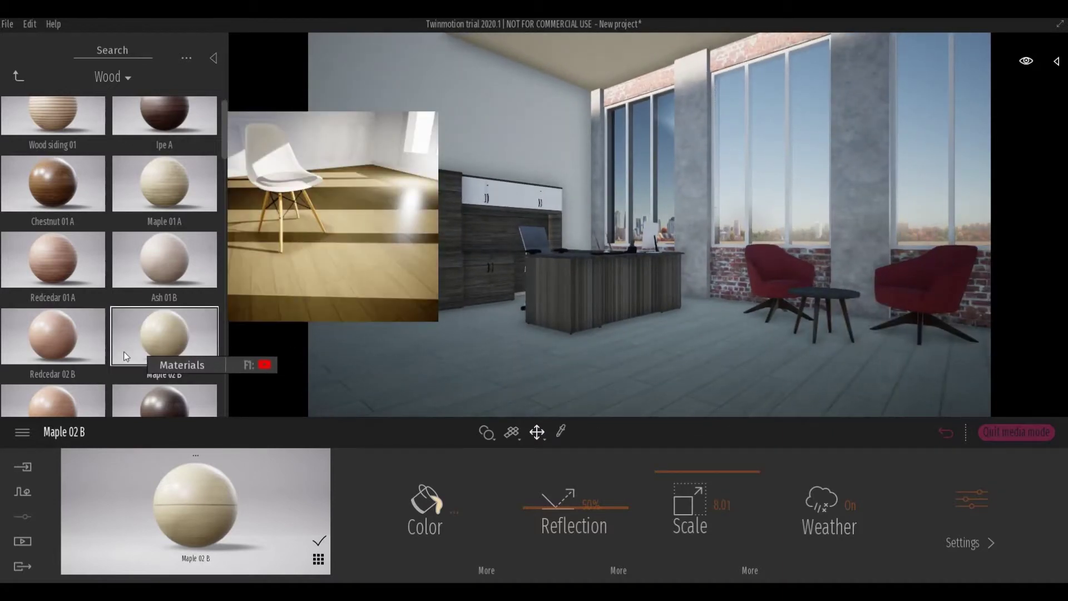
{"action": "scroll", "coordinate": [123, 356], "scroll_direction": "down", "scroll_amount": 2}
{"action": "left_click_drag", "start_coordinate": [671, 525], "coordinate": [671, 474]}
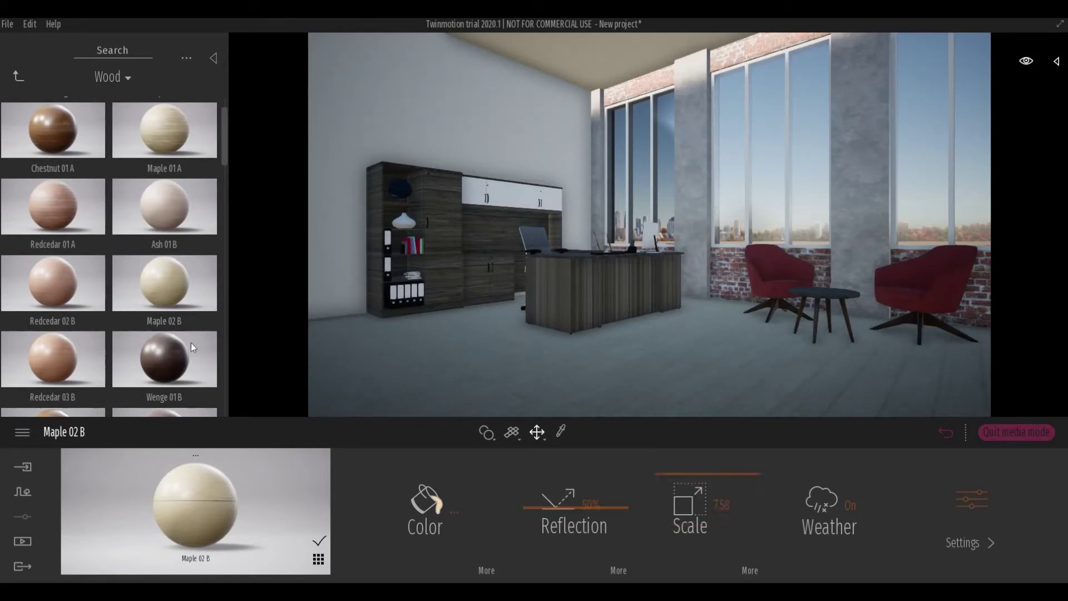
Step: Try the Oak 01 E herringbone wood on the office floor at a scale of 9.21
{"action": "scroll", "coordinate": [192, 348], "scroll_direction": "down", "scroll_amount": 10}
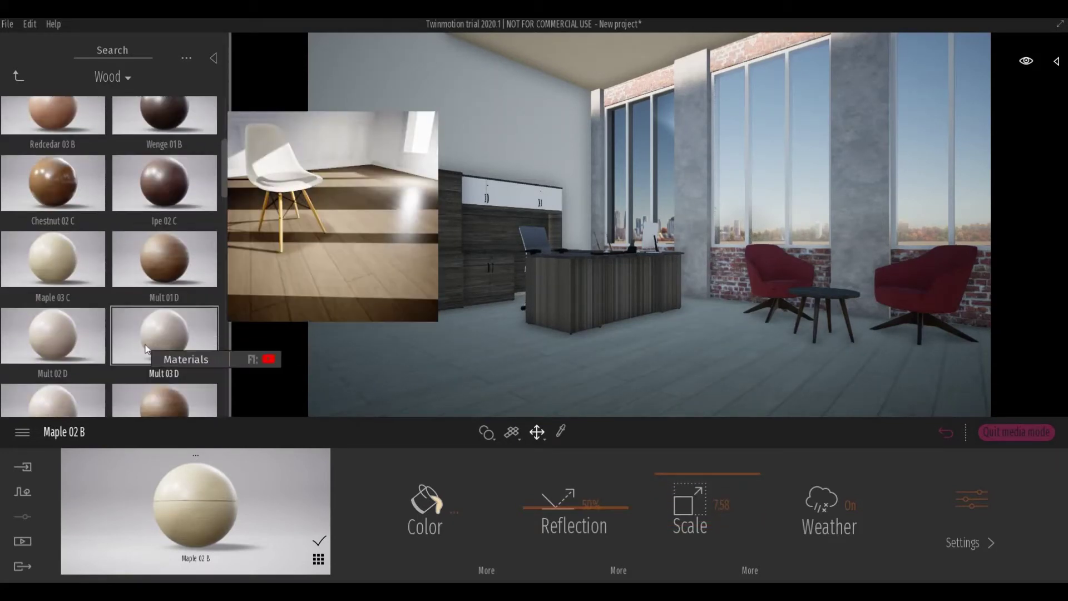
{"action": "scroll", "coordinate": [19, 291], "scroll_direction": "down", "scroll_amount": 10}
{"action": "left_click_drag", "start_coordinate": [20, 291], "coordinate": [134, 286]}
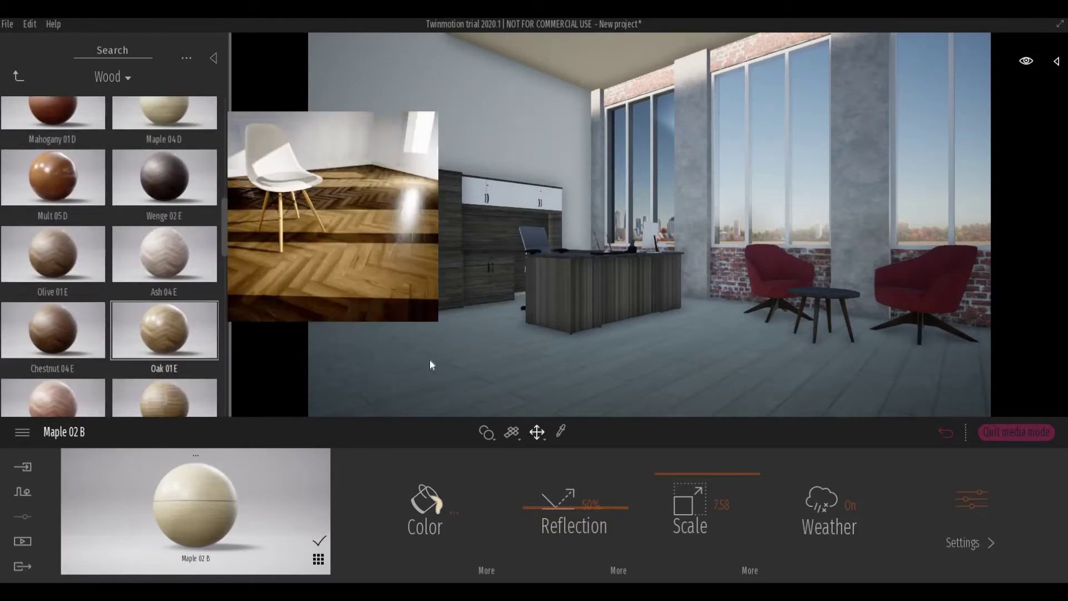
{"action": "left_click_drag", "start_coordinate": [373, 357], "coordinate": [374, 359]}
{"action": "left_click_drag", "start_coordinate": [682, 526], "coordinate": [695, 464]}
Step: Try the Maple 04 D wood on the office floor at a scale of 10.00
{"action": "mouse_move", "coordinate": [174, 362]}
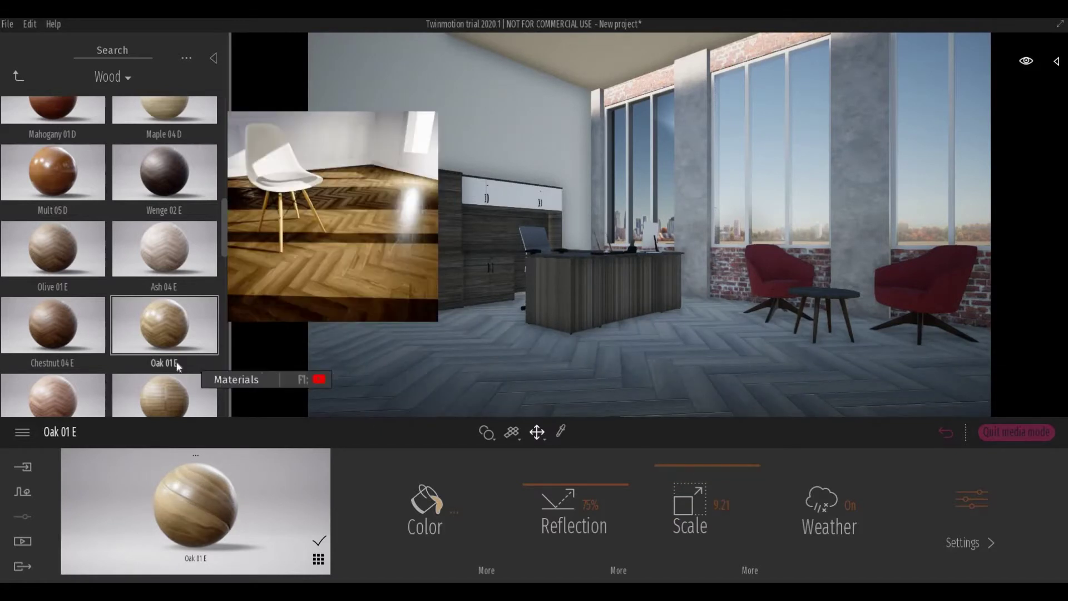
{"action": "scroll", "coordinate": [177, 364], "scroll_direction": "up", "scroll_amount": 1}
{"action": "scroll", "coordinate": [178, 366], "scroll_direction": "up", "scroll_amount": 1}
{"action": "scroll", "coordinate": [177, 364], "scroll_direction": "up", "scroll_amount": 5}
{"action": "left_click_drag", "start_coordinate": [164, 247], "coordinate": [513, 354]}
{"action": "left_click_drag", "start_coordinate": [694, 527], "coordinate": [702, 453]}
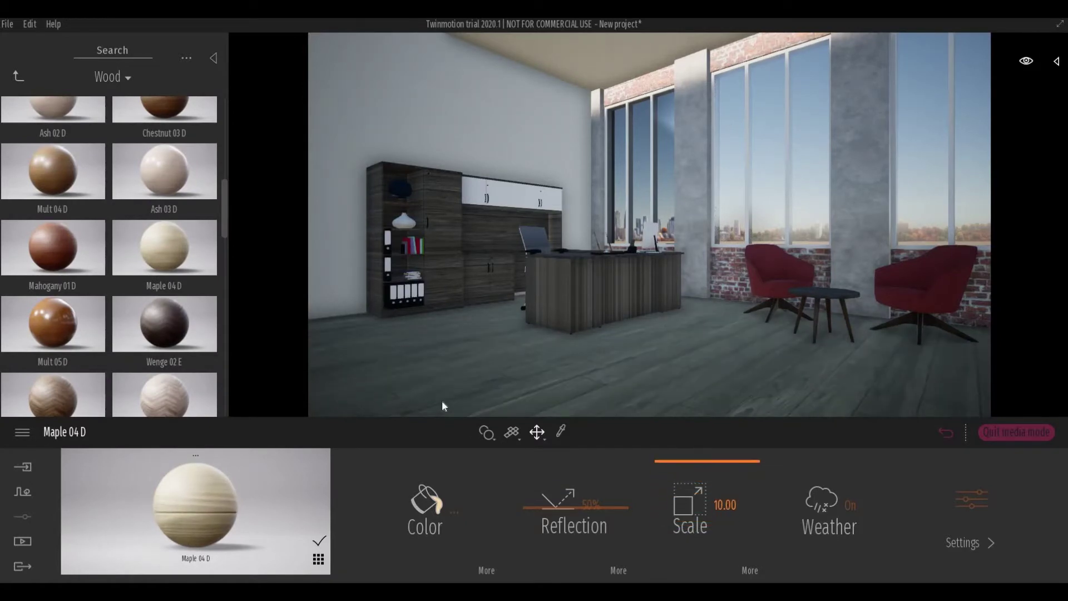
Step: Apply the Ash 02 D wood material to the office floor and set its scale to 9.43
{"action": "scroll", "coordinate": [81, 285], "scroll_direction": "up", "scroll_amount": 10}
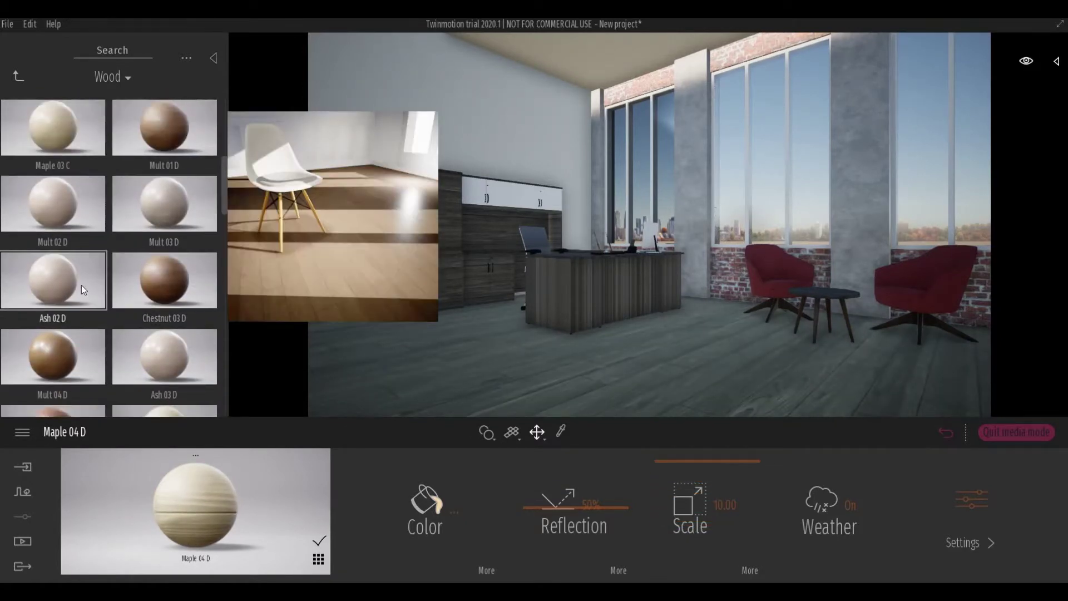
{"action": "scroll", "coordinate": [82, 285], "scroll_direction": "up", "scroll_amount": 3}
{"action": "left_click_drag", "start_coordinate": [749, 353], "coordinate": [745, 357]}
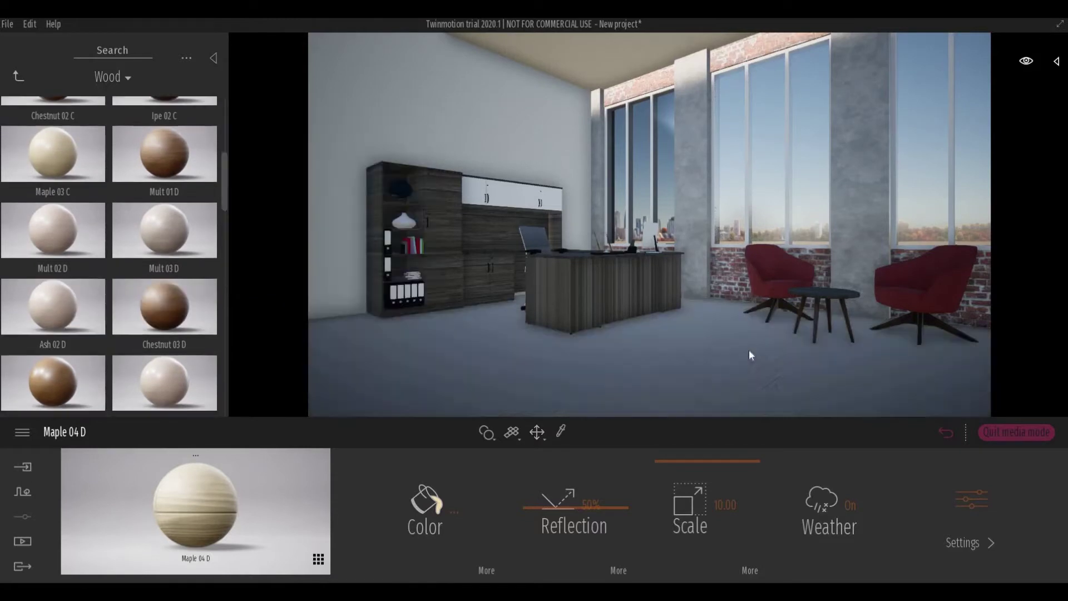
{"action": "left_click_drag", "start_coordinate": [692, 525], "coordinate": [701, 460]}
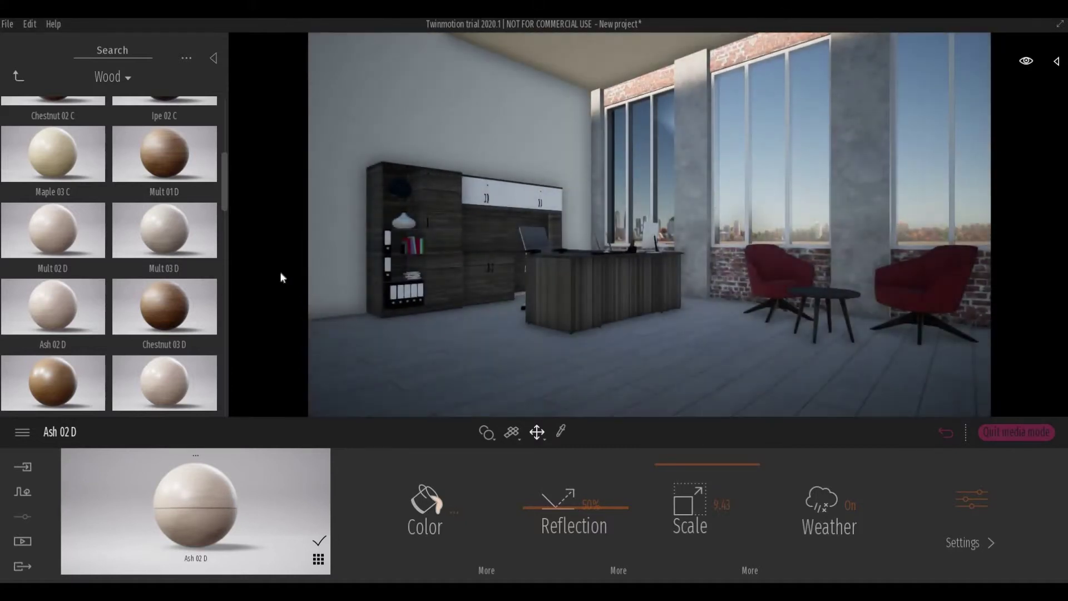
Step: Examine the material, vegetation and landscape, and object categories of the asset library
{"action": "mouse_move", "coordinate": [81, 150]}
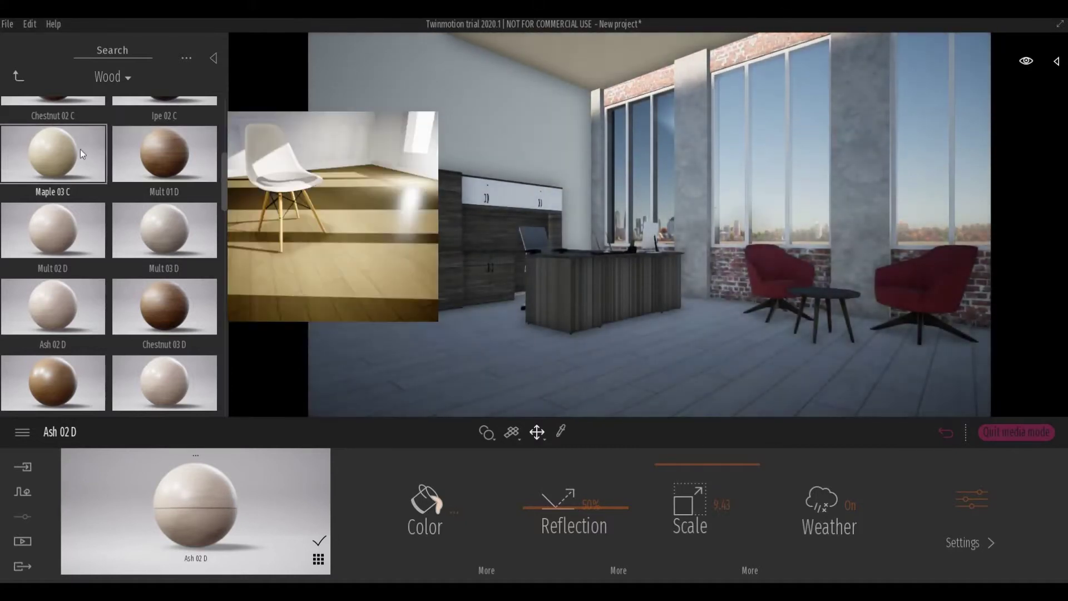
{"action": "left_click", "coordinate": [19, 76]}
{"action": "scroll", "coordinate": [103, 326], "scroll_direction": "down", "scroll_amount": 6}
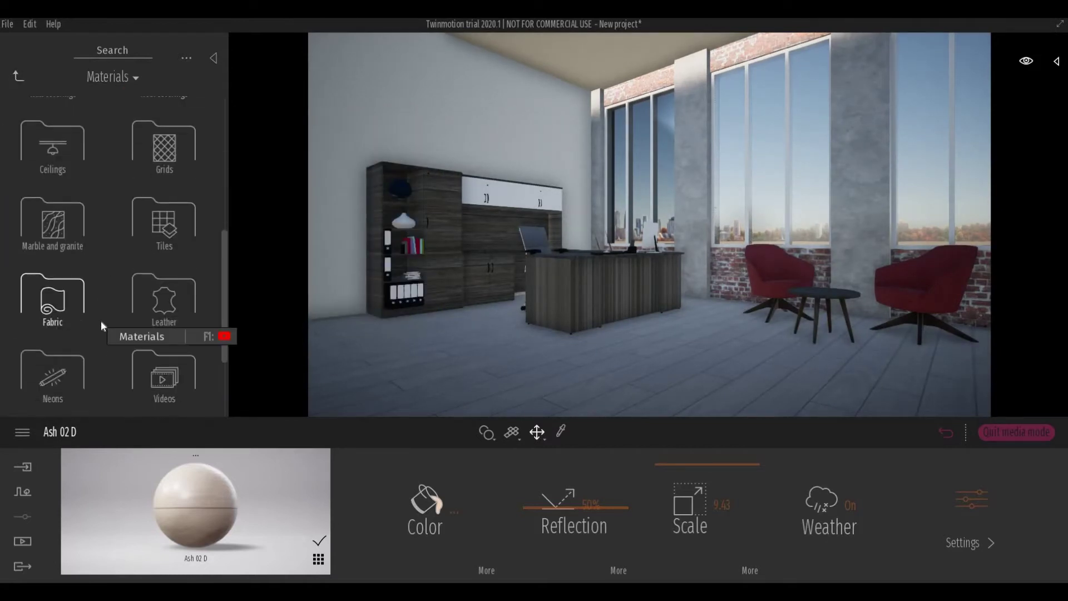
{"action": "scroll", "coordinate": [101, 326], "scroll_direction": "down", "scroll_amount": 3}
{"action": "left_click", "coordinate": [18, 76]}
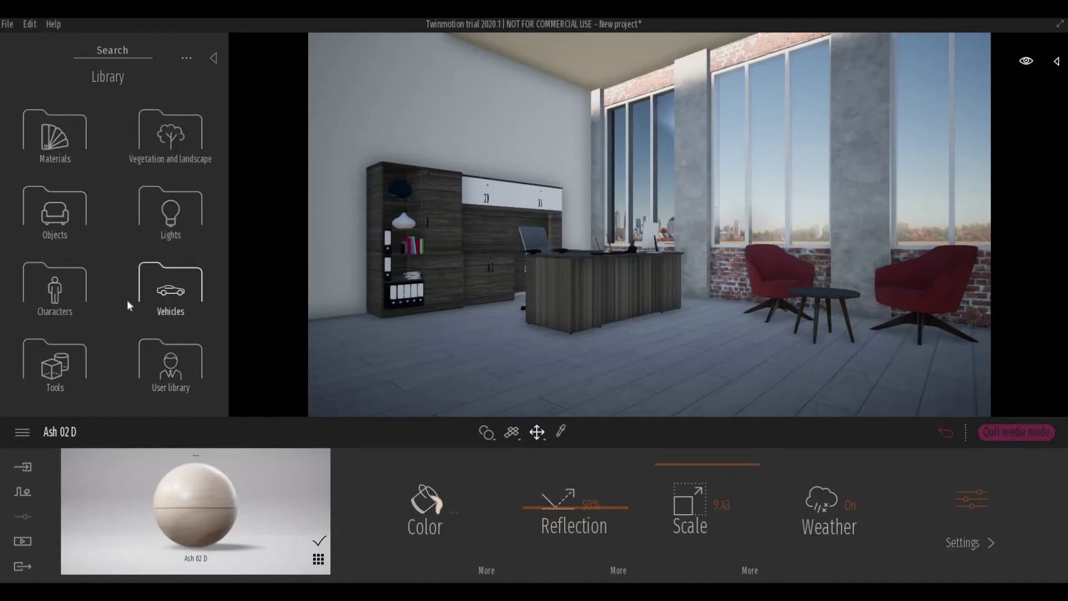
{"action": "left_click", "coordinate": [107, 152]}
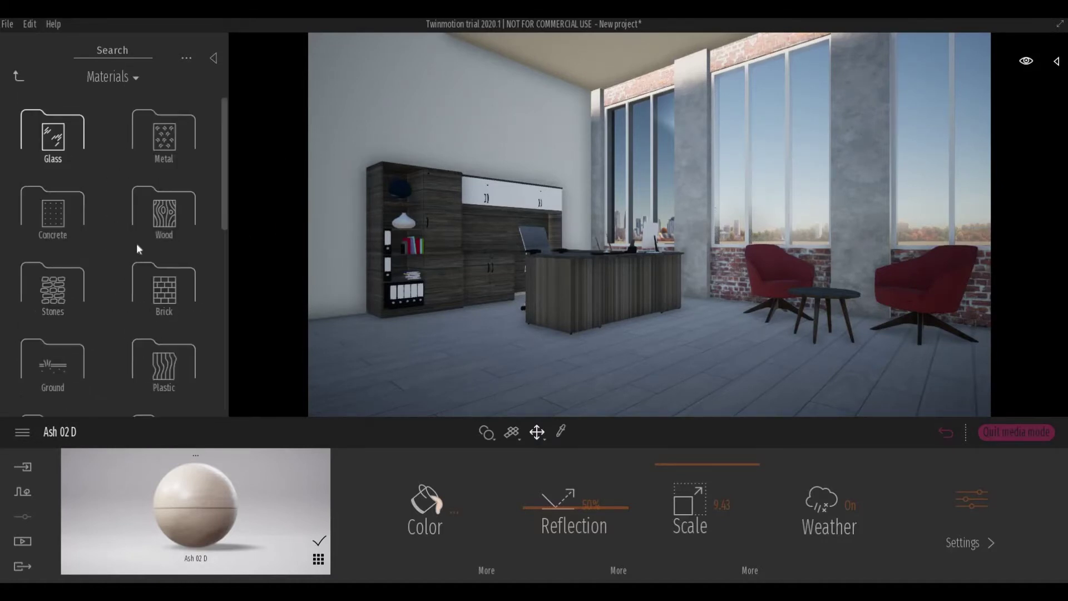
{"action": "scroll", "coordinate": [167, 334], "scroll_direction": "down", "scroll_amount": 5}
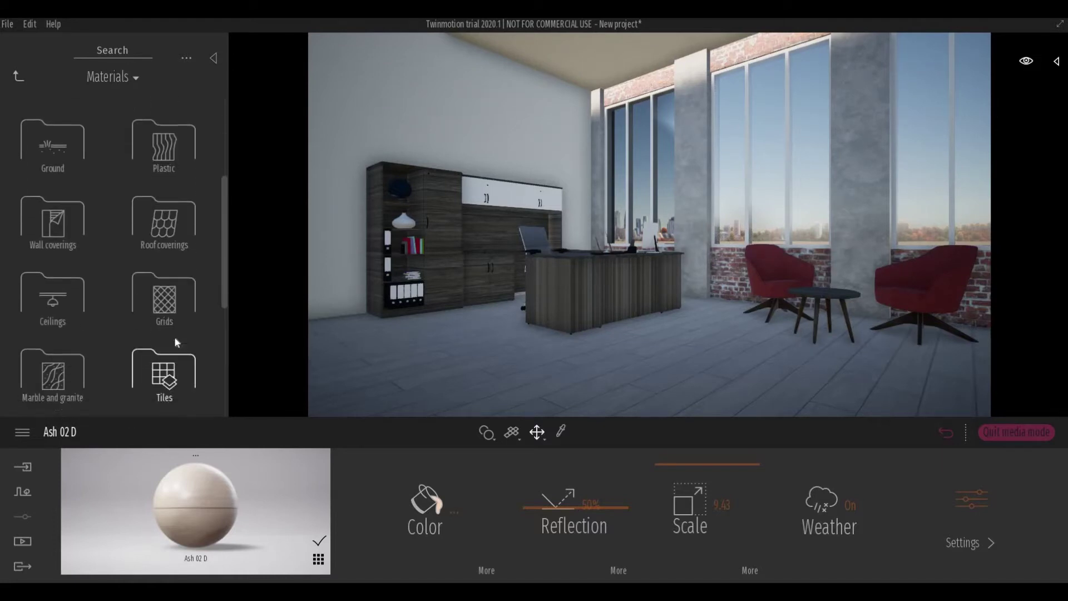
{"action": "scroll", "coordinate": [176, 340], "scroll_direction": "down", "scroll_amount": 4}
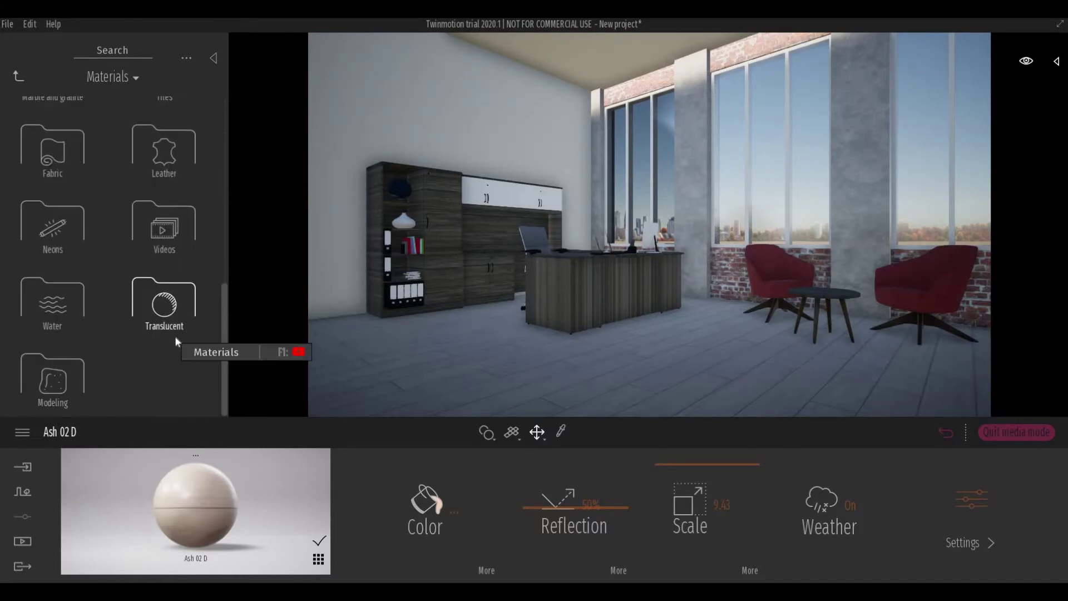
{"action": "left_click", "coordinate": [17, 77]}
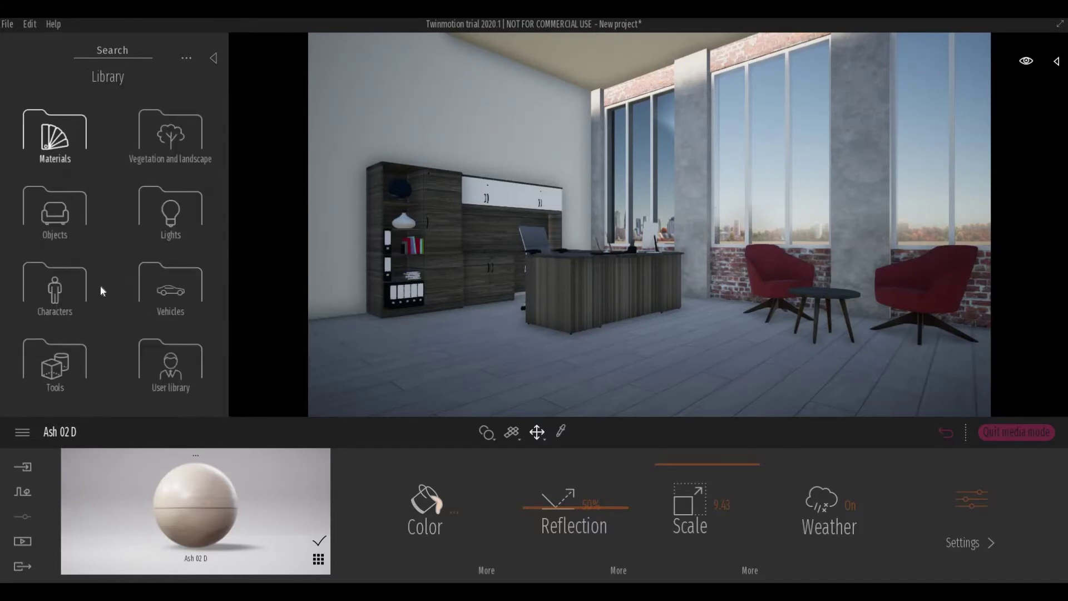
{"action": "left_click", "coordinate": [168, 139]}
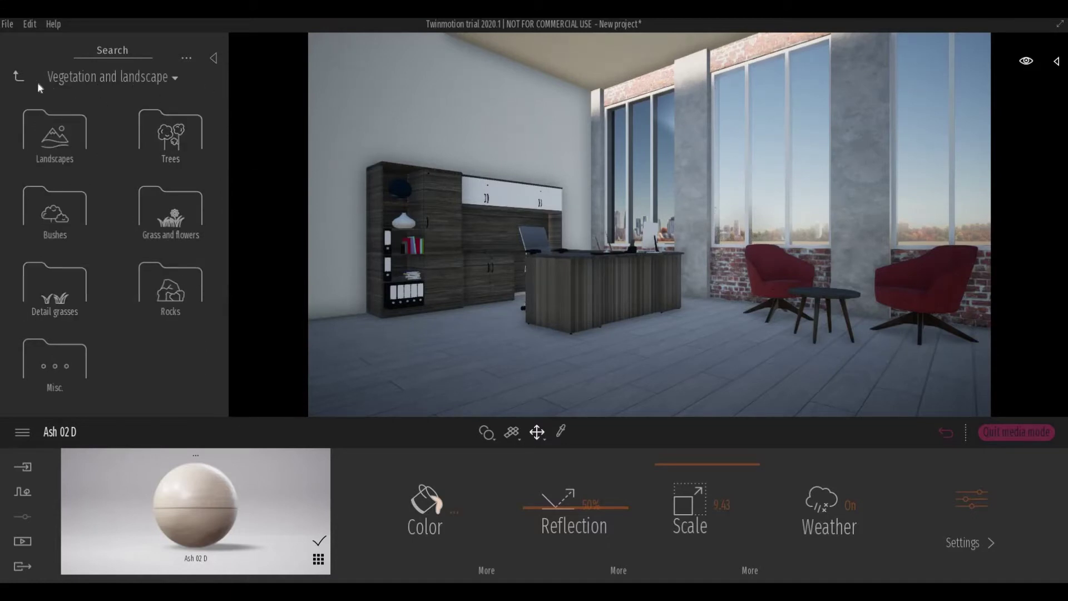
{"action": "left_click", "coordinate": [16, 78]}
{"action": "left_click", "coordinate": [71, 245]}
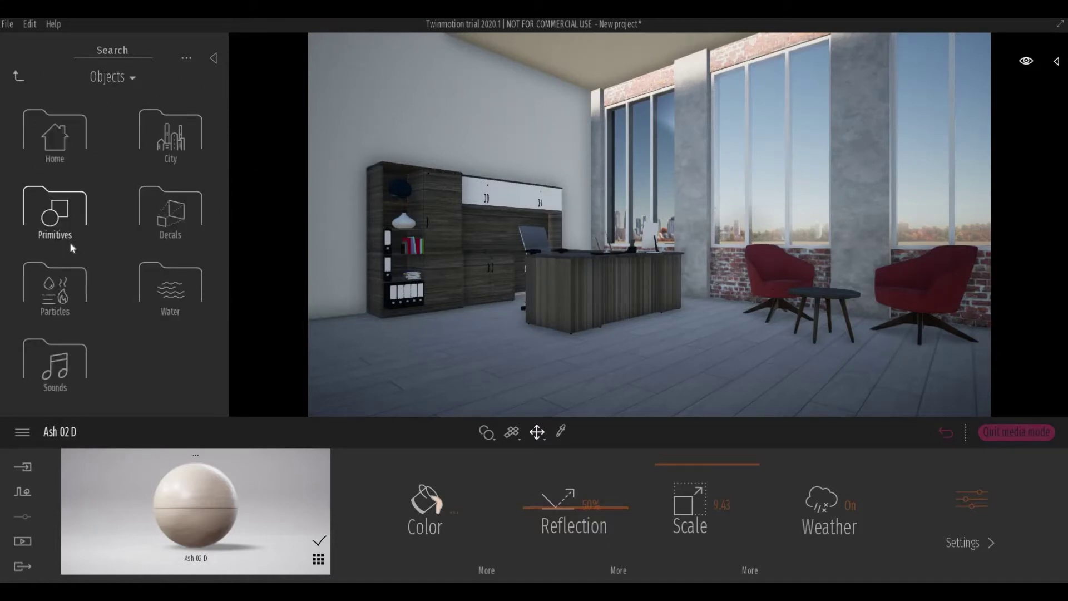
{"action": "left_click", "coordinate": [16, 75]}
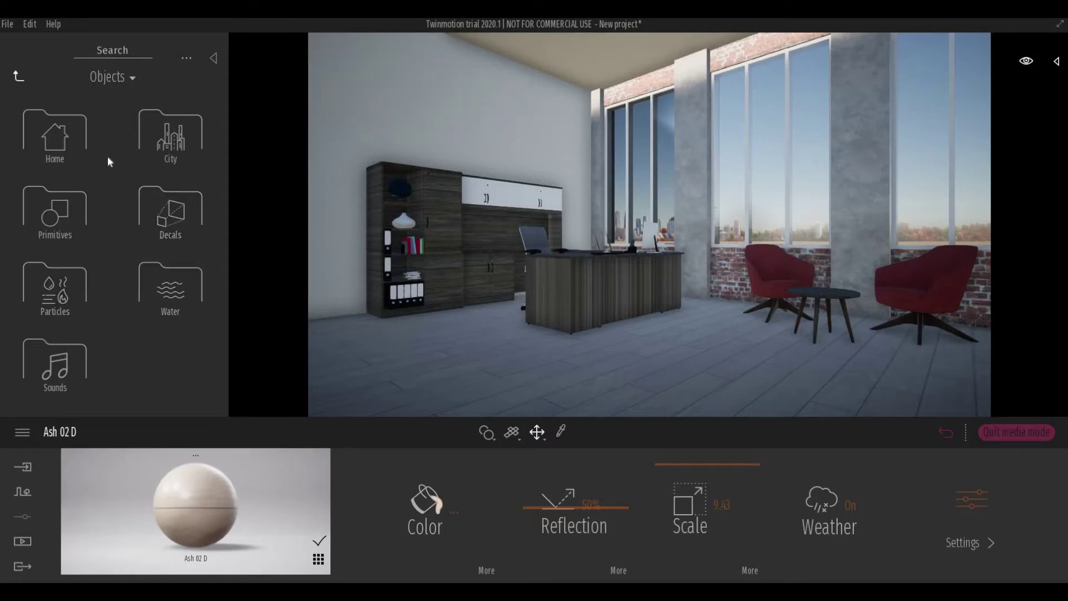
Step: Place an area light from the Lights library near the wall above the white cabinets
{"action": "left_click", "coordinate": [167, 233]}
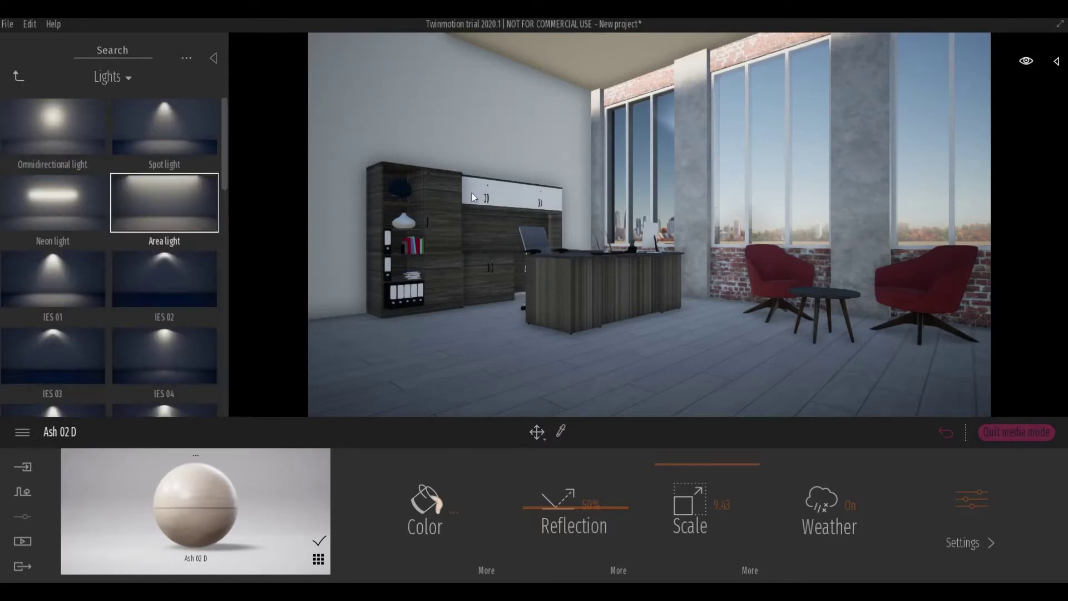
{"action": "left_click", "coordinate": [537, 132]}
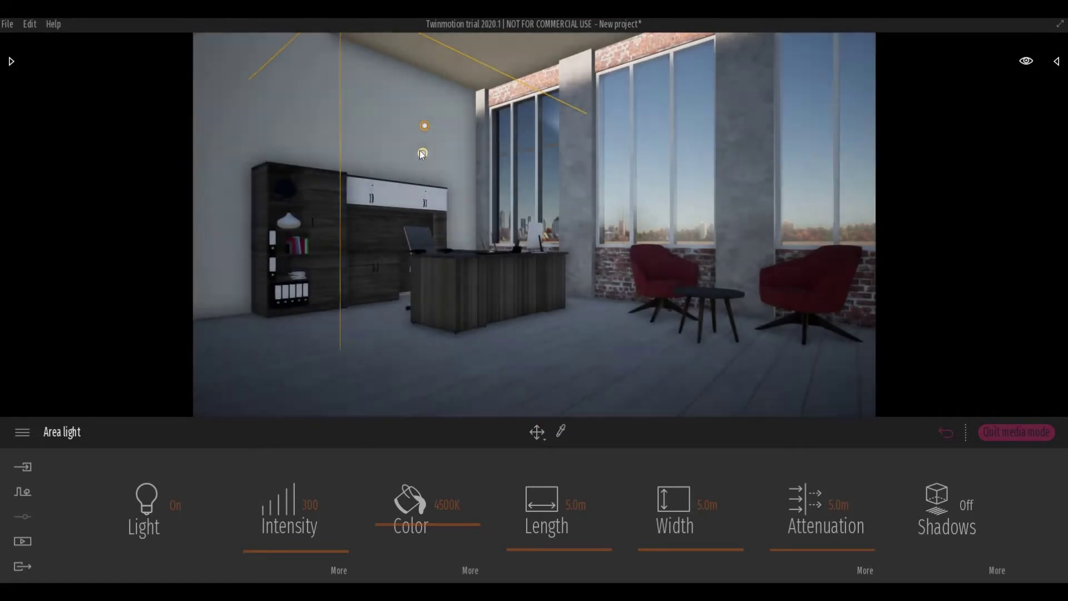
Step: Move the area light away from the cabinet wall towards the windows, up near the ceiling
{"action": "left_click", "coordinate": [421, 151]}
{"action": "left_click", "coordinate": [427, 122]}
{"action": "left_click_drag", "start_coordinate": [436, 119], "coordinate": [640, 124]}
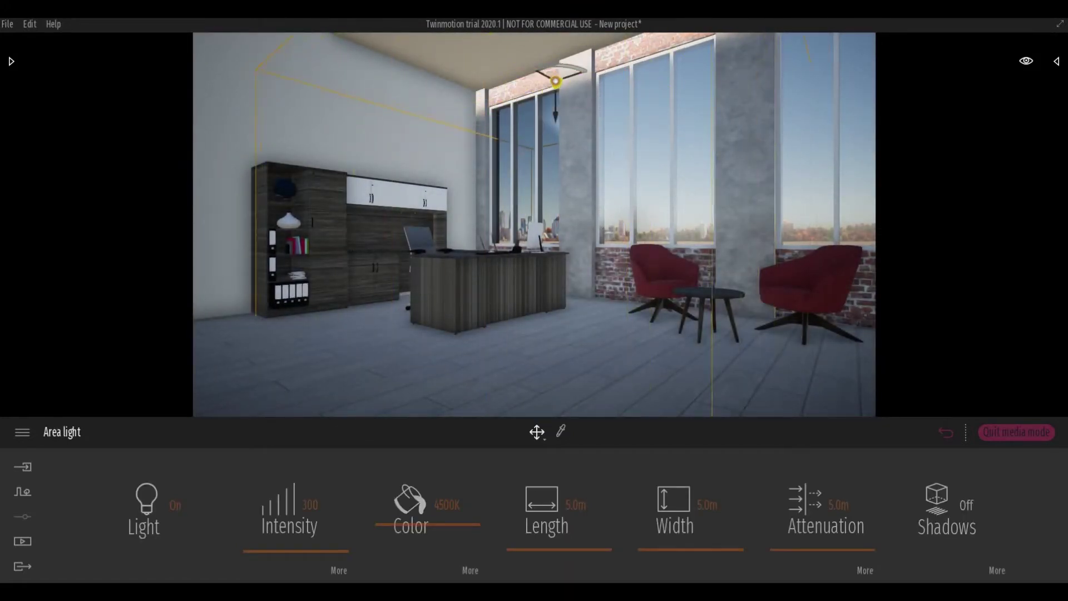
Step: Enlarge the area light to a width of 55.2 m and similar length, set intensity to 1052, enable shadows and shift it above the desk
{"action": "left_click_drag", "start_coordinate": [562, 503], "coordinate": [677, 529]}
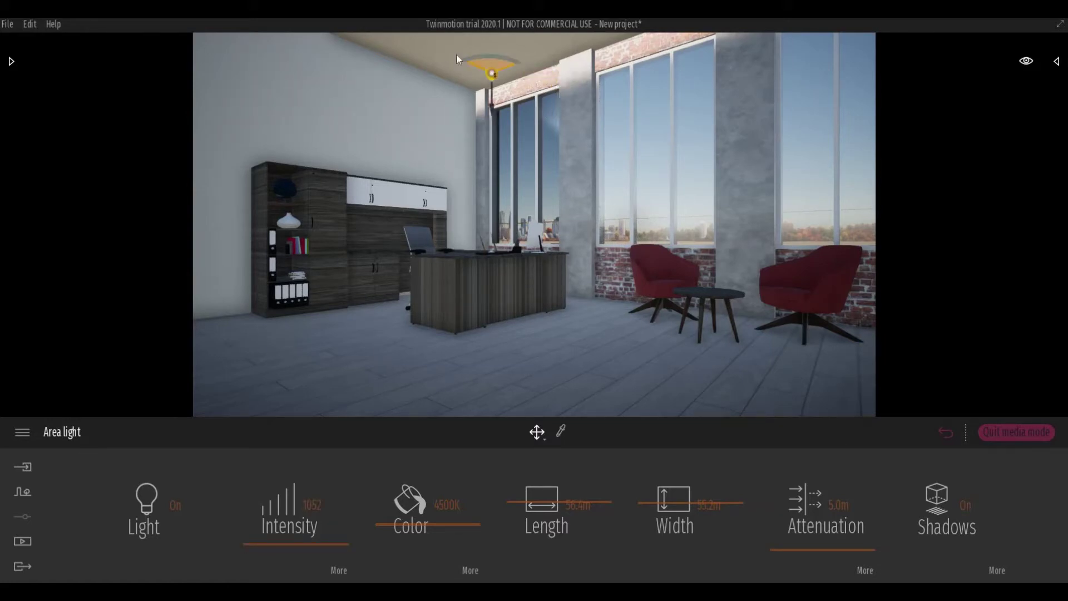
{"action": "scroll", "coordinate": [465, 145], "scroll_direction": "down", "scroll_amount": 3}
{"action": "scroll", "coordinate": [462, 175], "scroll_direction": "up", "scroll_amount": 3}
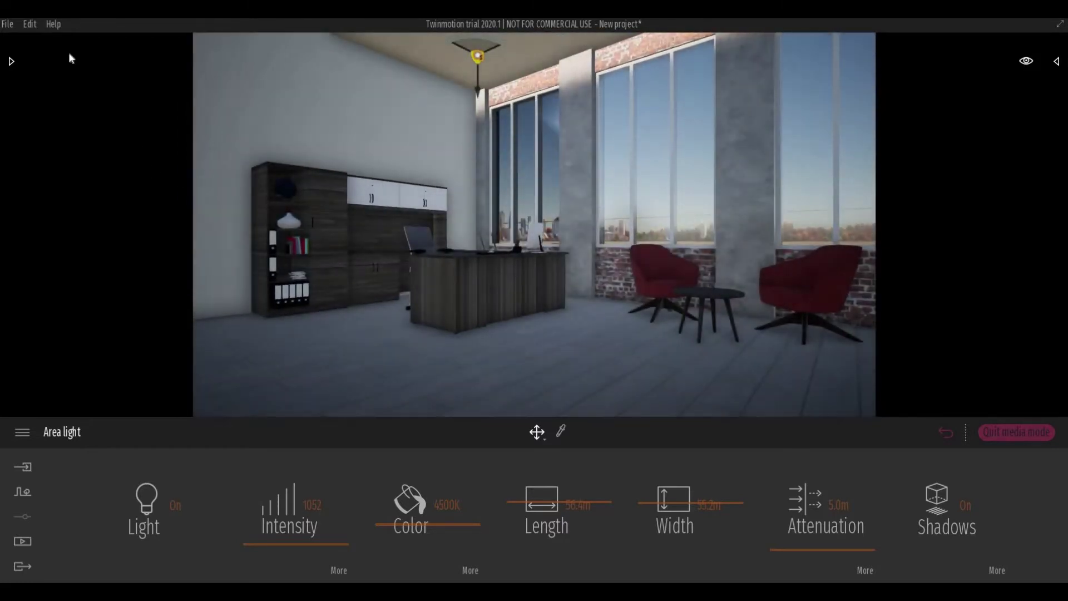
Step: Examine the tools, characters and objects categories of the asset library
{"action": "left_click", "coordinate": [11, 62]}
{"action": "left_click", "coordinate": [21, 74]}
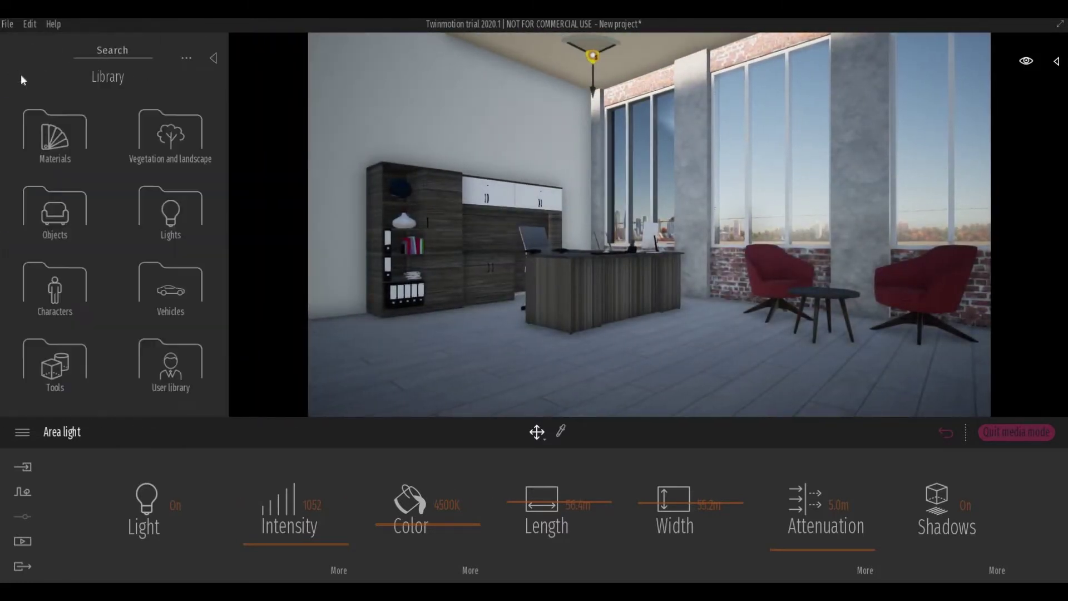
{"action": "left_click", "coordinate": [86, 362]}
{"action": "left_click", "coordinate": [21, 74]}
{"action": "left_click", "coordinate": [61, 293]}
{"action": "left_click", "coordinate": [20, 75]}
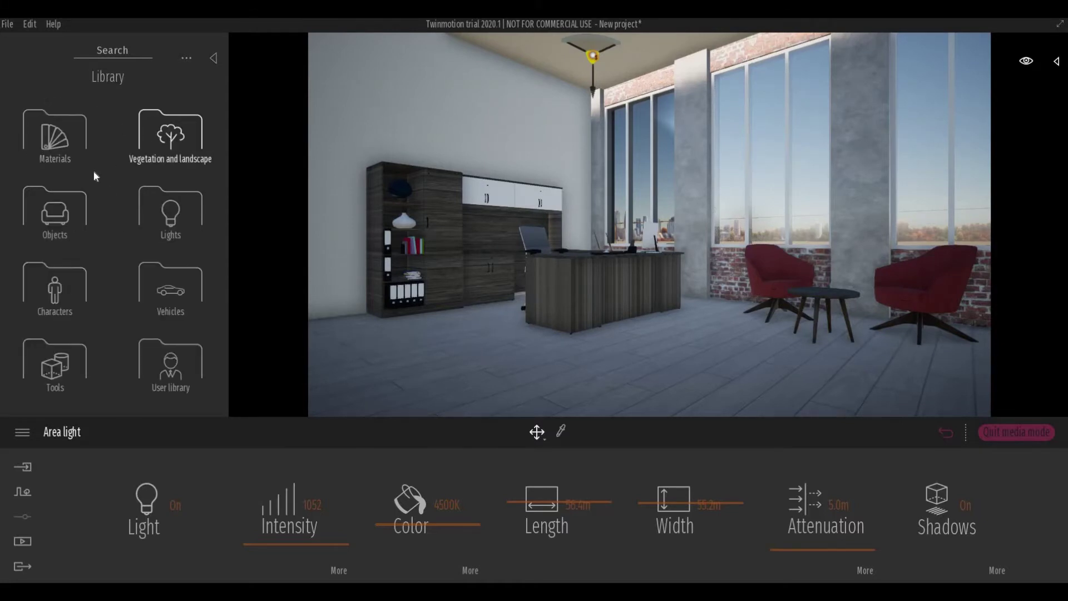
{"action": "left_click", "coordinate": [55, 210]}
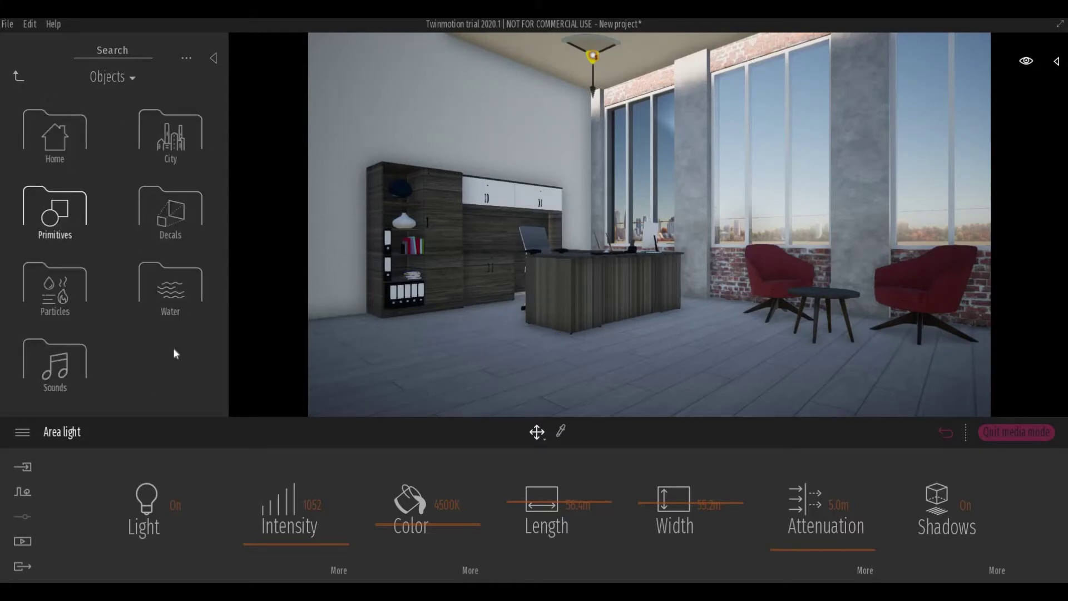
{"action": "left_click", "coordinate": [20, 78]}
Step: Replace the paved ground outside the office with the Flat grass landscape from the Vegetation and landscape library
{"action": "scroll", "coordinate": [675, 289], "scroll_direction": "down", "scroll_amount": 5}
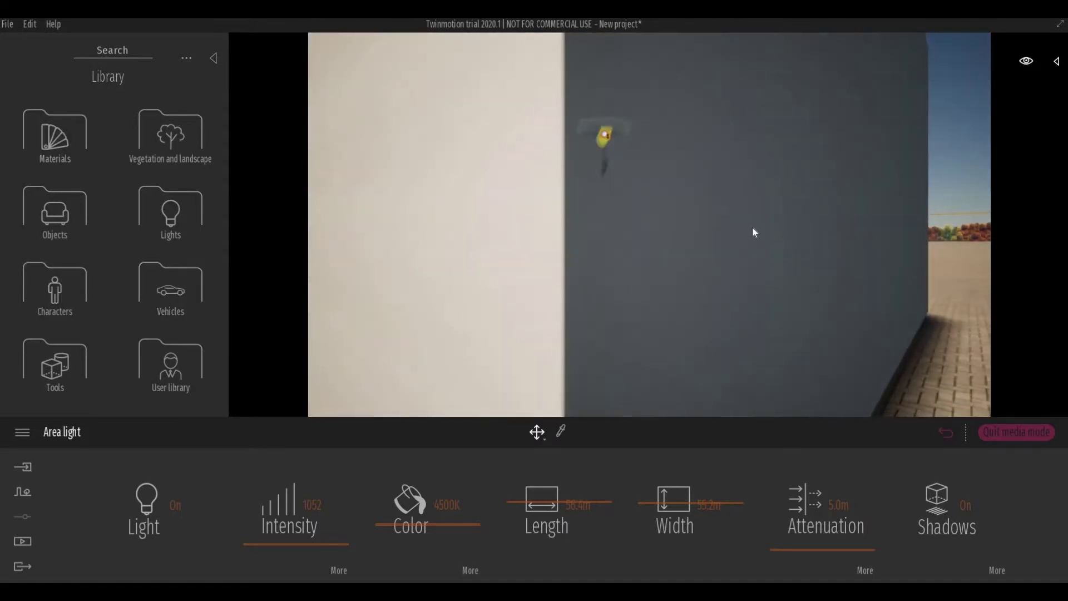
{"action": "middle_click_drag", "start_coordinate": [752, 226], "coordinate": [199, 293]}
{"action": "left_click", "coordinate": [55, 289]}
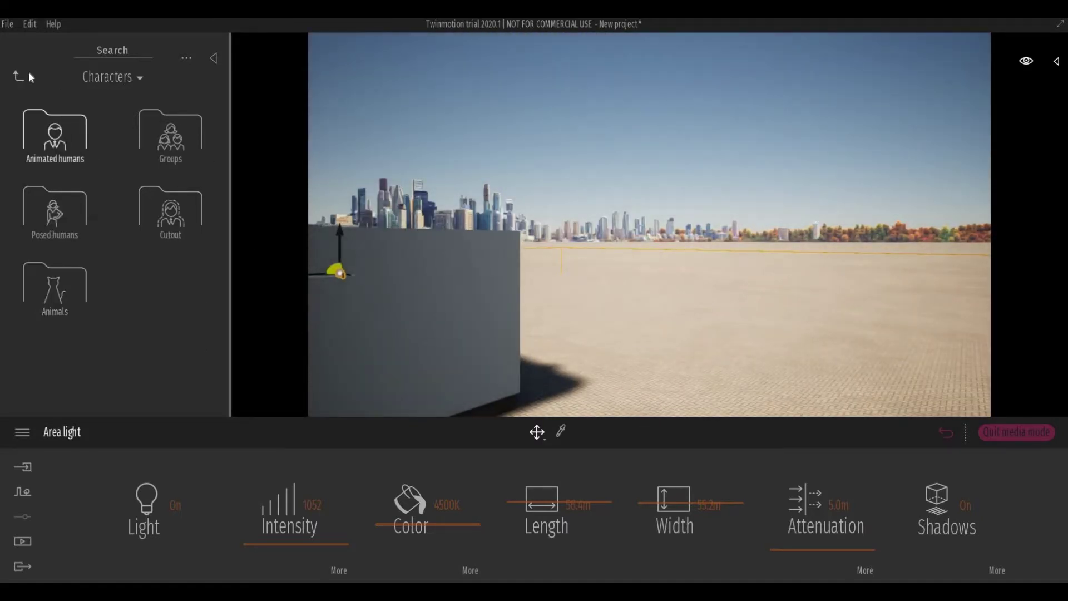
{"action": "left_click", "coordinate": [18, 78]}
{"action": "left_click", "coordinate": [171, 139]}
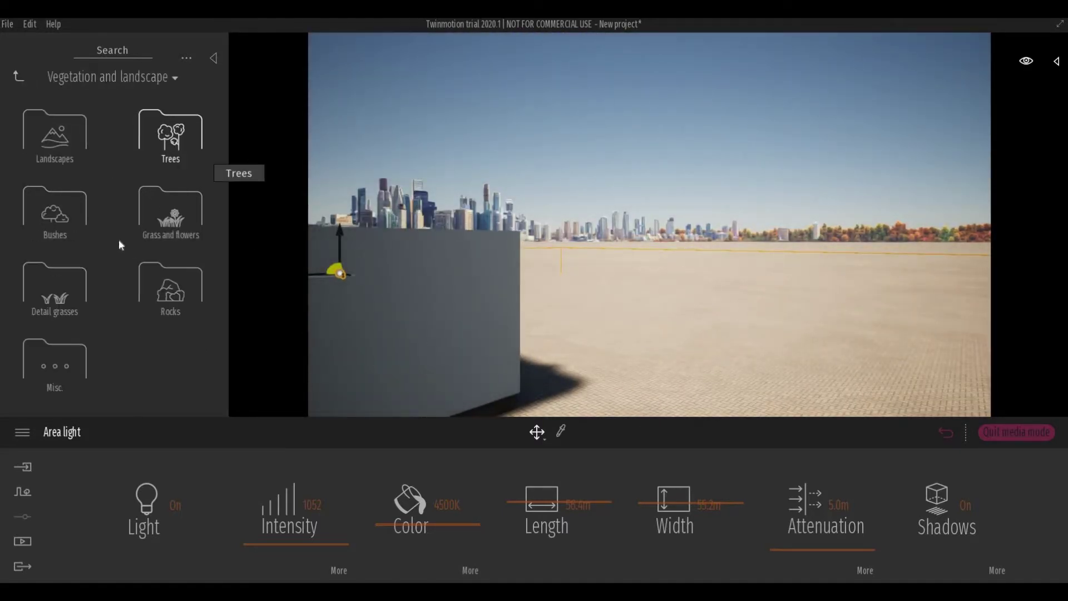
{"action": "left_click", "coordinate": [61, 146]}
{"action": "left_click", "coordinate": [582, 342]}
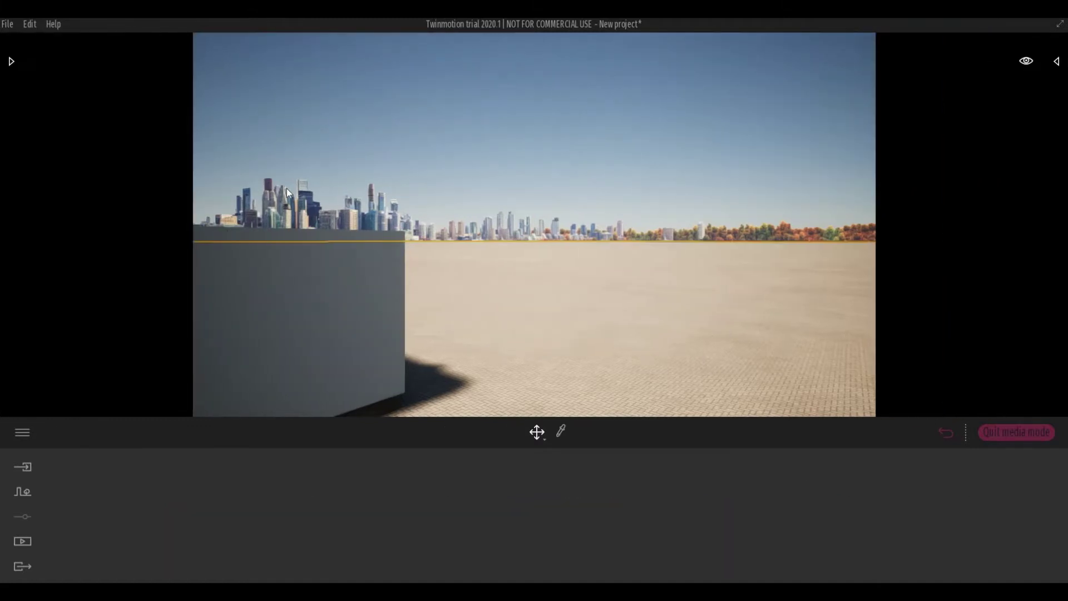
{"action": "left_click", "coordinate": [11, 62]}
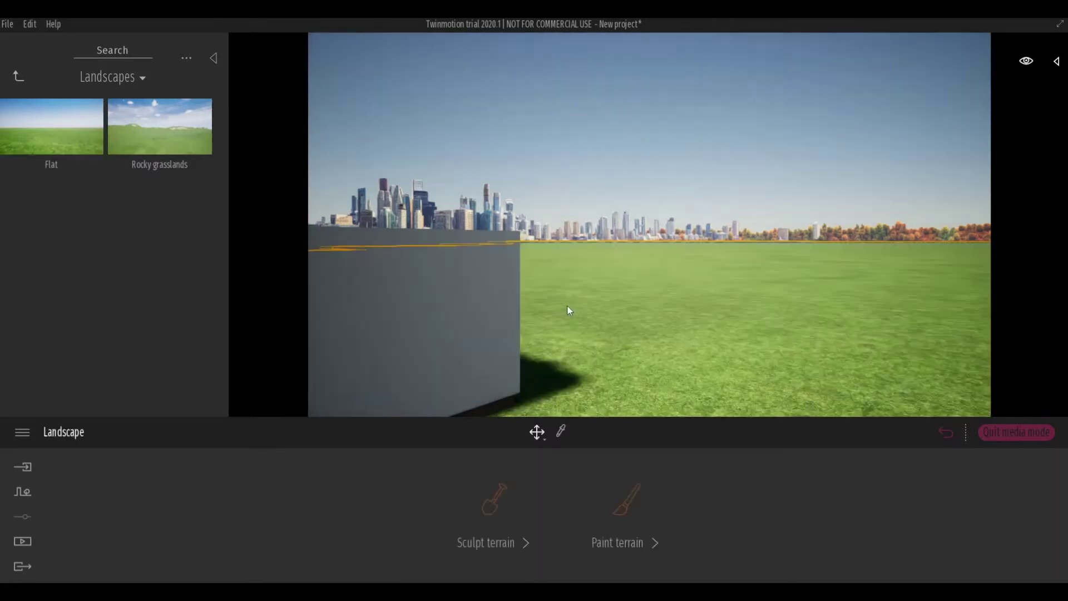
Step: Place the black Break 01 car from the Vehicles library on the grass beside the building's window wall
{"action": "middle_click_drag", "start_coordinate": [570, 312], "coordinate": [447, 288]}
{"action": "scroll", "coordinate": [439, 288], "scroll_direction": "down", "scroll_amount": 3}
{"action": "right_click_drag", "start_coordinate": [436, 288], "coordinate": [438, 286]}
{"action": "middle_click_drag", "start_coordinate": [440, 290], "coordinate": [484, 296]}
{"action": "left_click", "coordinate": [17, 76]}
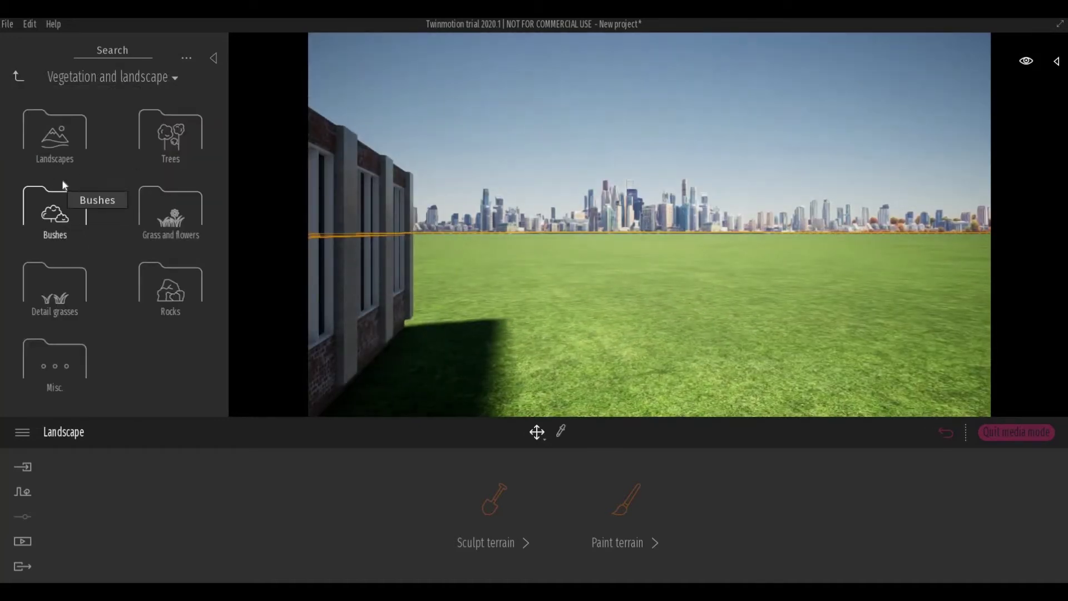
{"action": "left_click", "coordinate": [17, 76]}
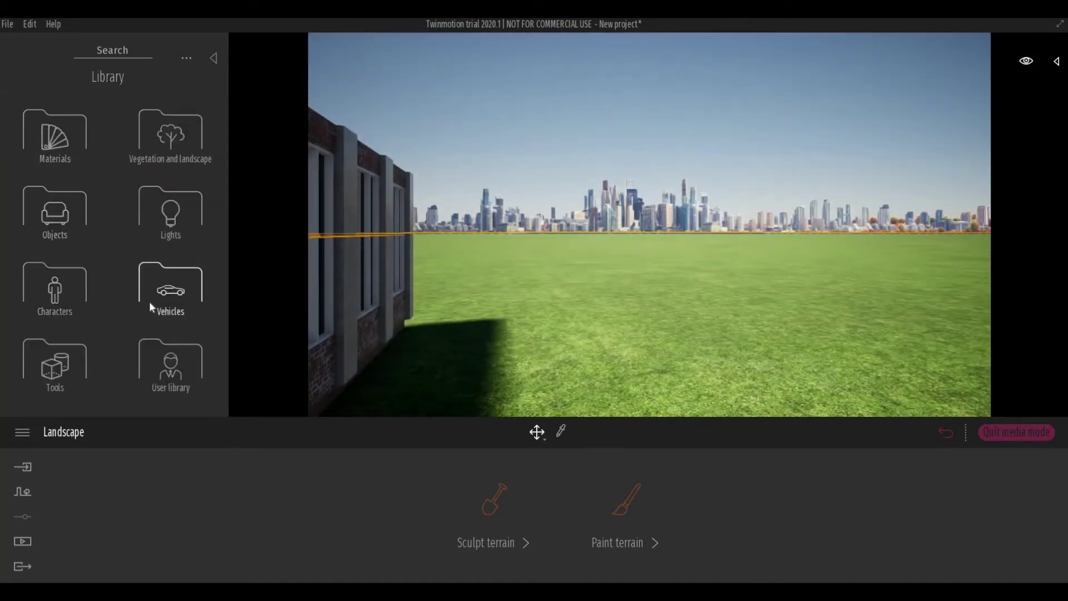
{"action": "left_click", "coordinate": [167, 290]}
{"action": "left_click", "coordinate": [66, 130]}
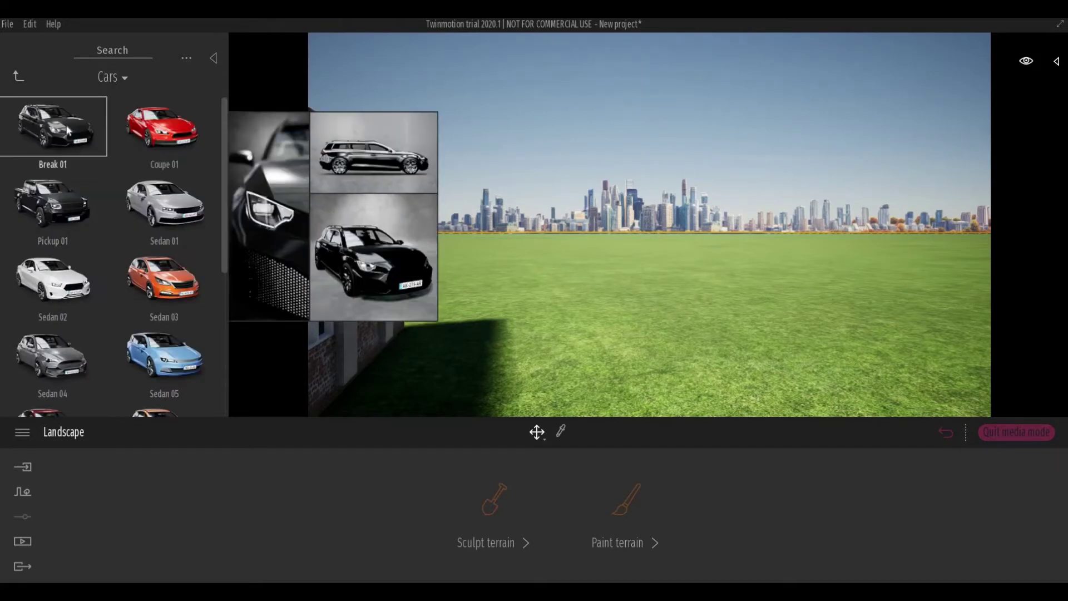
{"action": "left_click_drag", "start_coordinate": [67, 129], "coordinate": [516, 375]}
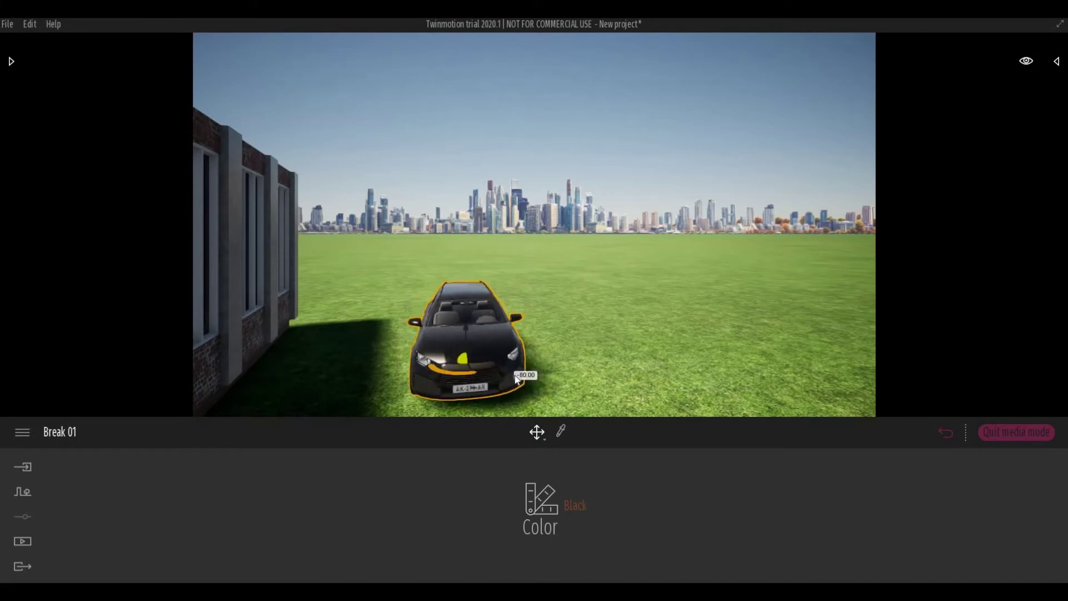
{"action": "key", "text": "s"}
{"action": "key", "text": "d"}
{"action": "key", "text": "e"}
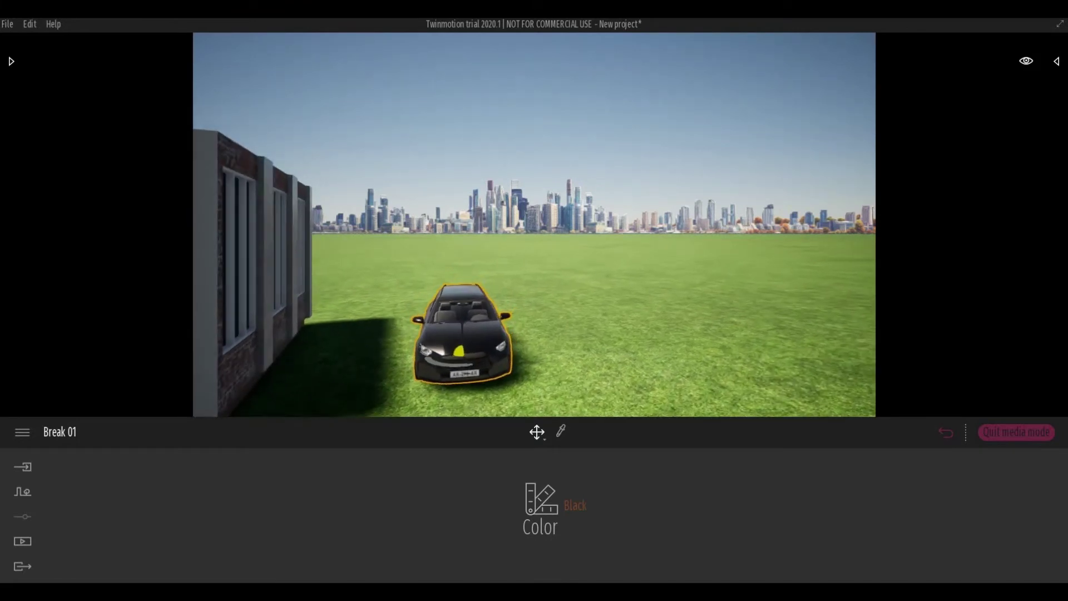
Step: Place a Sweet Birch tree from the Trees library on the grass just behind the car
{"action": "left_click", "coordinate": [10, 62]}
{"action": "left_click", "coordinate": [15, 74]}
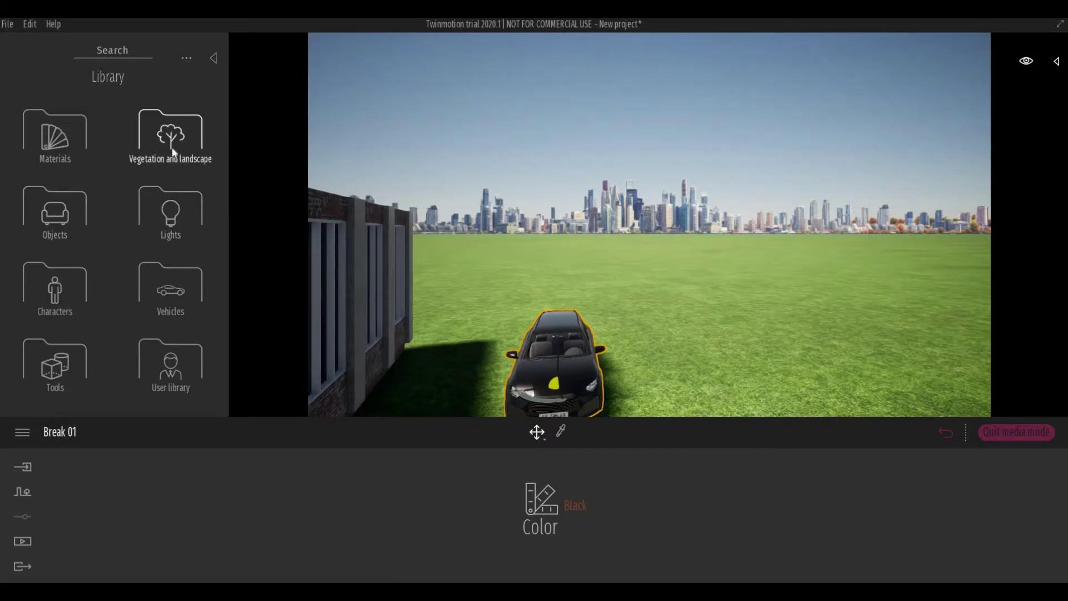
{"action": "left_click", "coordinate": [173, 151]}
{"action": "left_click", "coordinate": [172, 156]}
{"action": "mouse_move", "coordinate": [88, 220]}
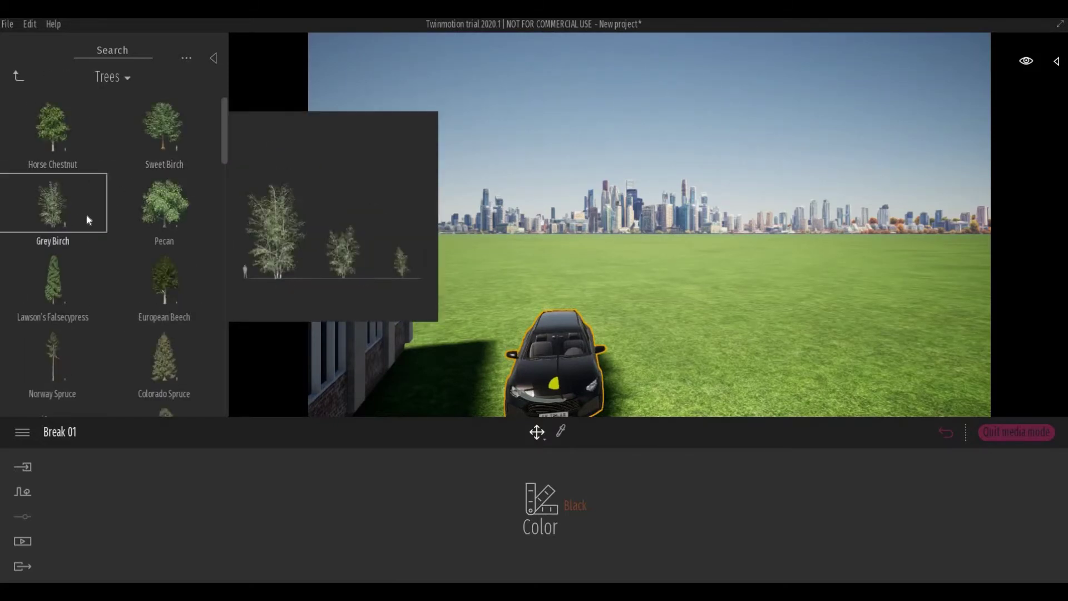
{"action": "left_click_drag", "start_coordinate": [166, 148], "coordinate": [491, 316]}
{"action": "mouse_move", "coordinate": [560, 328]}
{"action": "left_mouse_down"}
{"action": "mouse_move", "coordinate": [548, 342]}
{"action": "mouse_move", "coordinate": [561, 329]}
{"action": "left_mouse_up"}
Step: Place a European Beech tree on the grass near the car and the building corner
{"action": "left_click", "coordinate": [12, 63]}
{"action": "scroll", "coordinate": [206, 278], "scroll_direction": "down", "scroll_amount": 5}
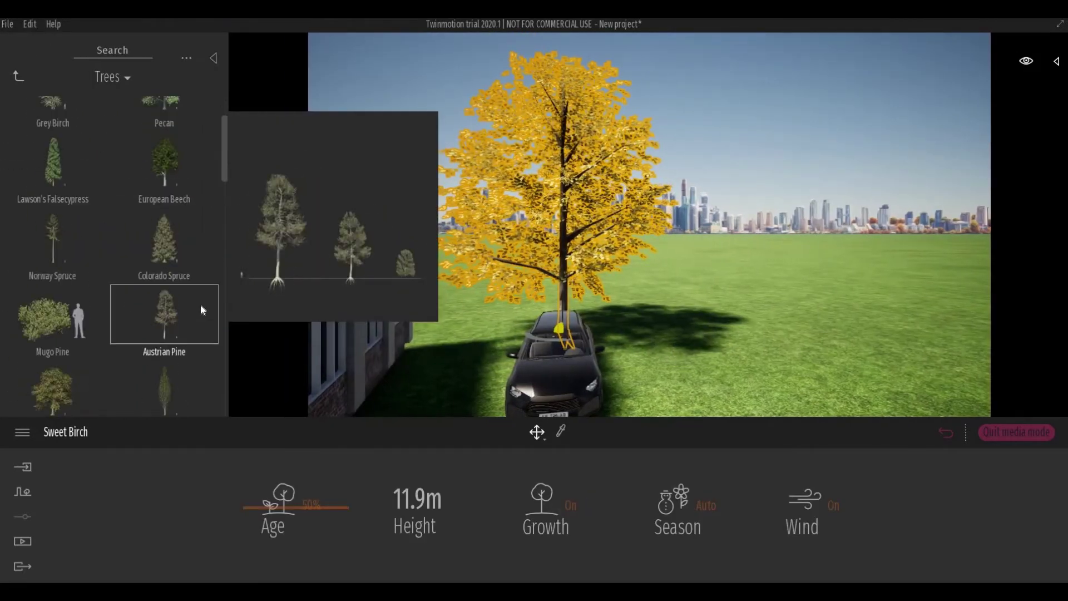
{"action": "middle_click_drag", "start_coordinate": [678, 308], "coordinate": [651, 330]}
{"action": "middle_click_drag", "start_coordinate": [576, 184], "coordinate": [576, 299]}
{"action": "middle_click_drag", "start_coordinate": [547, 262], "coordinate": [576, 300], "text": "shift"}
{"action": "right_click_drag", "start_coordinate": [577, 304], "coordinate": [573, 235]}
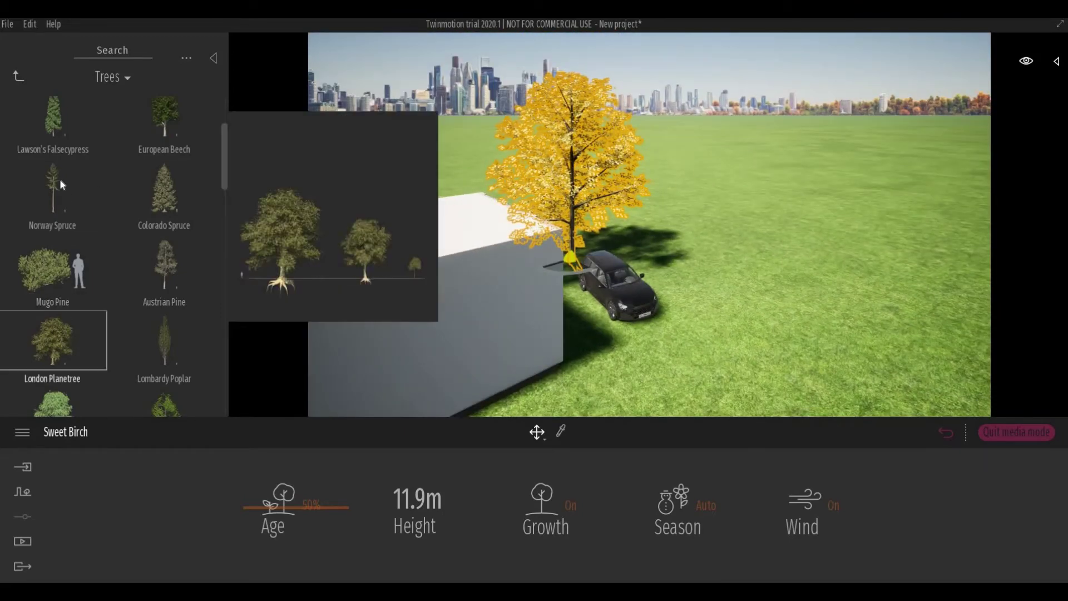
{"action": "left_click_drag", "start_coordinate": [161, 134], "coordinate": [736, 365]}
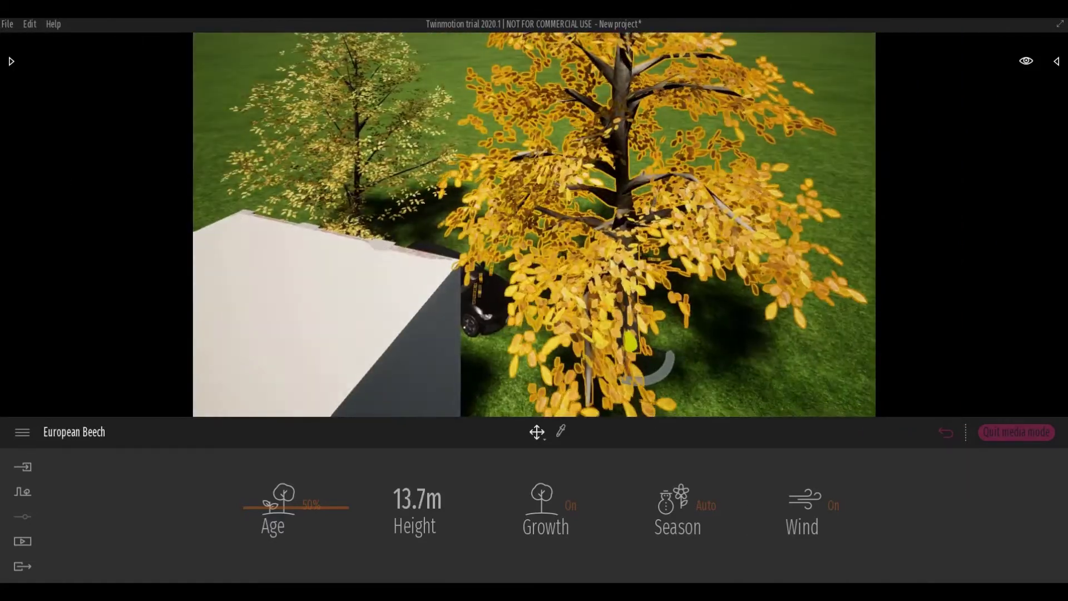
Step: Return to the saved Image1 view to check how the trees look through the office windows
{"action": "left_click", "coordinate": [22, 541]}
{"action": "left_click", "coordinate": [342, 539]}
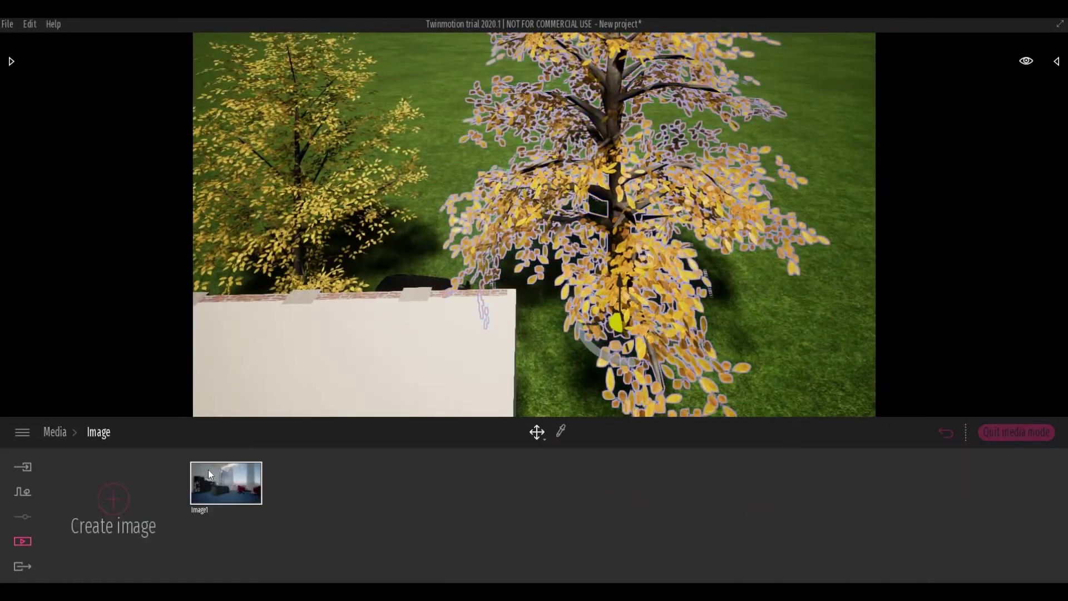
{"action": "left_click", "coordinate": [217, 480]}
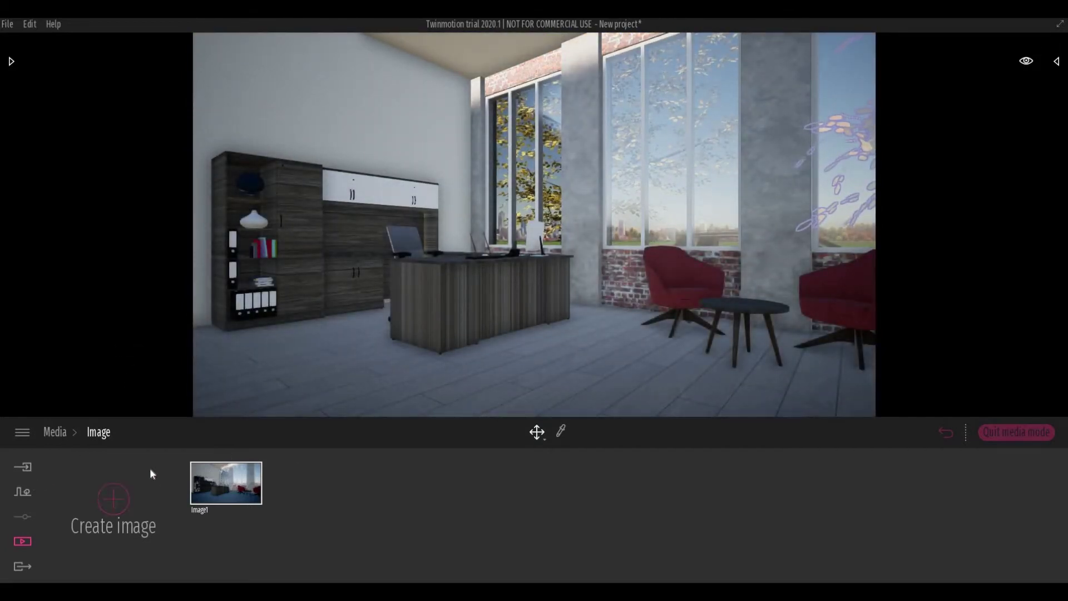
Step: Select the Sweet Birch and reposition it on the grass outside the office windows
{"action": "scroll", "coordinate": [488, 84], "scroll_direction": "down", "scroll_amount": 3}
{"action": "middle_click_drag", "start_coordinate": [488, 85], "coordinate": [609, 199], "text": "shift"}
{"action": "left_click", "coordinate": [608, 199]}
{"action": "left_click", "coordinate": [624, 183]}
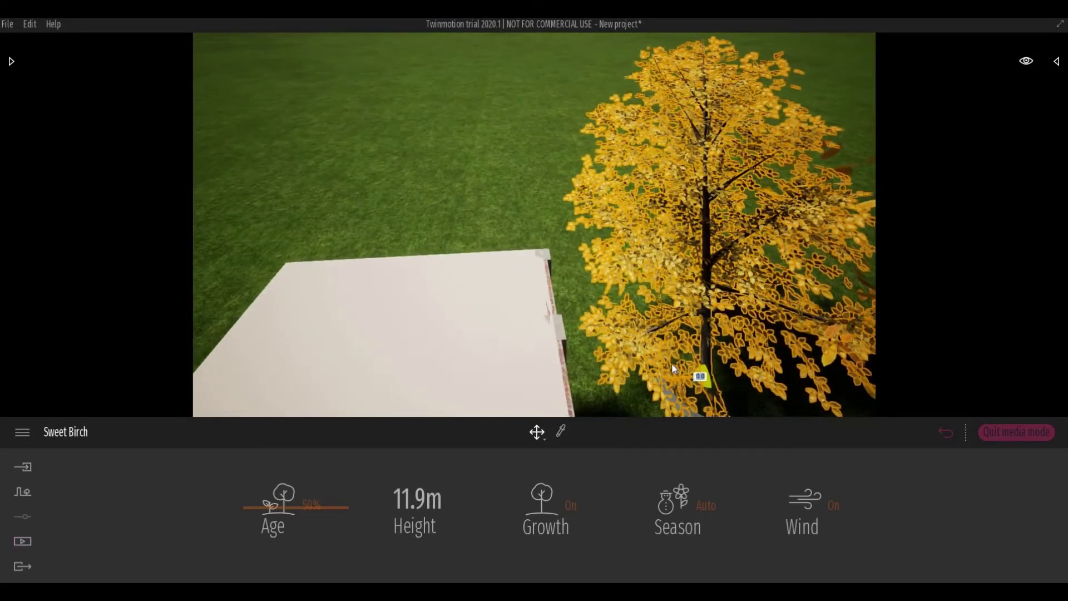
{"action": "left_click", "coordinate": [688, 346]}
{"action": "right_click_drag", "start_coordinate": [687, 345], "coordinate": [485, 297]}
{"action": "mouse_move", "coordinate": [486, 297]}
{"action": "middle_mouse_down"}
{"action": "mouse_move", "coordinate": [350, 355]}
{"action": "mouse_move", "coordinate": [616, 188]}
{"action": "mouse_move", "coordinate": [486, 298]}
{"action": "middle_mouse_up"}
{"action": "left_click", "coordinate": [784, 311]}
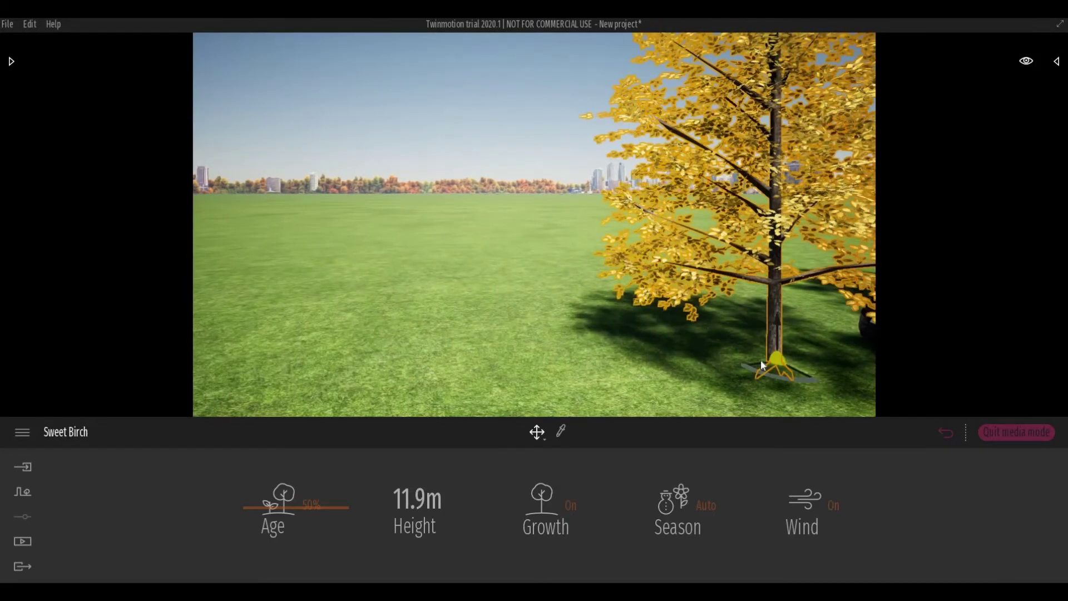
{"action": "left_click", "coordinate": [847, 342]}
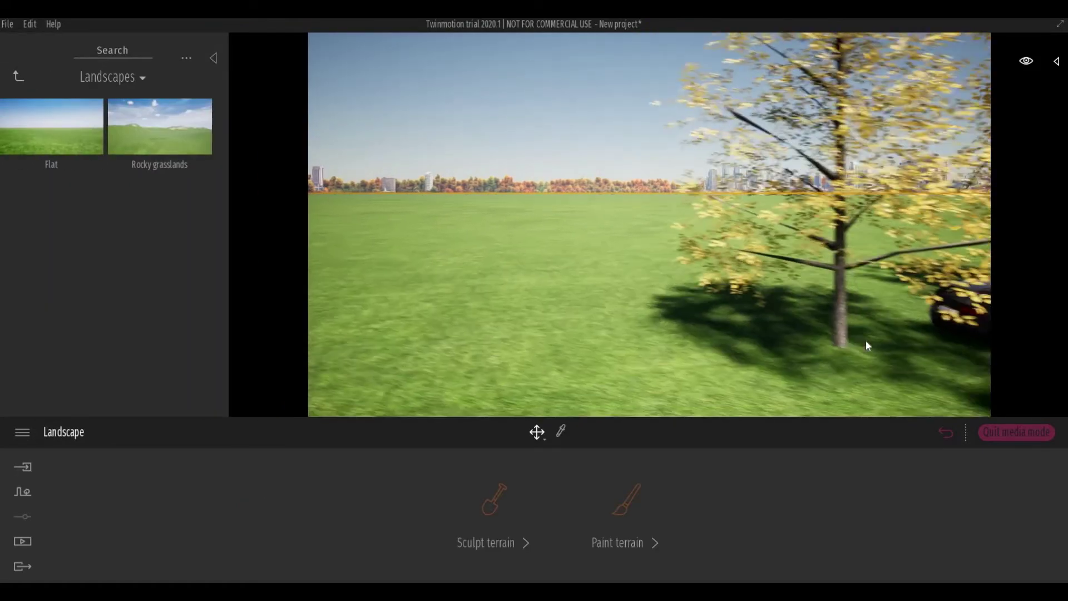
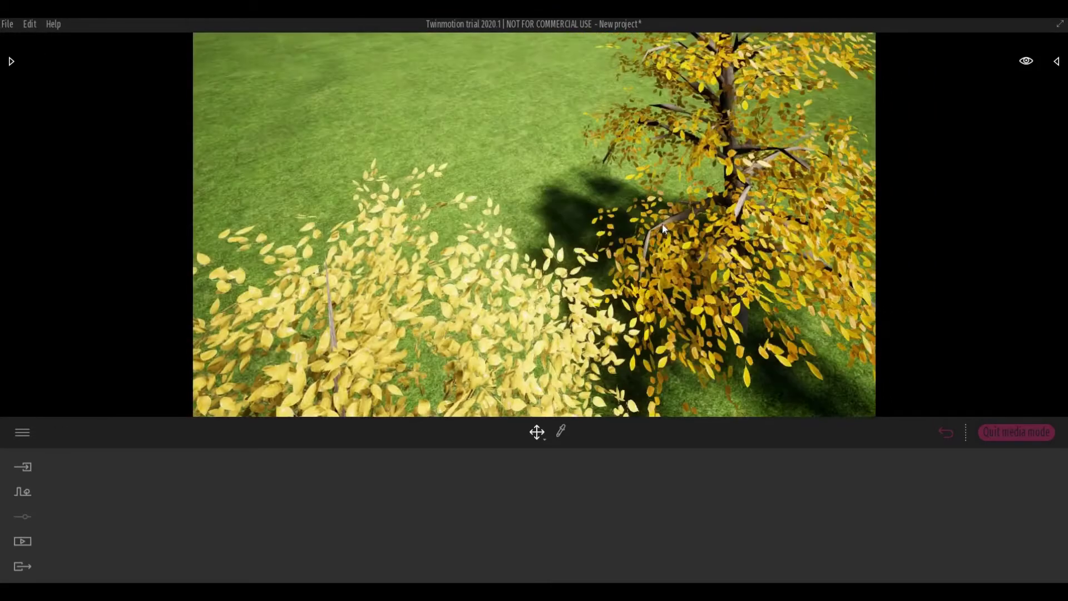
Step: Place Rock 5 from the Rocks library on the open grass beyond the trees
{"action": "key", "text": "d"}
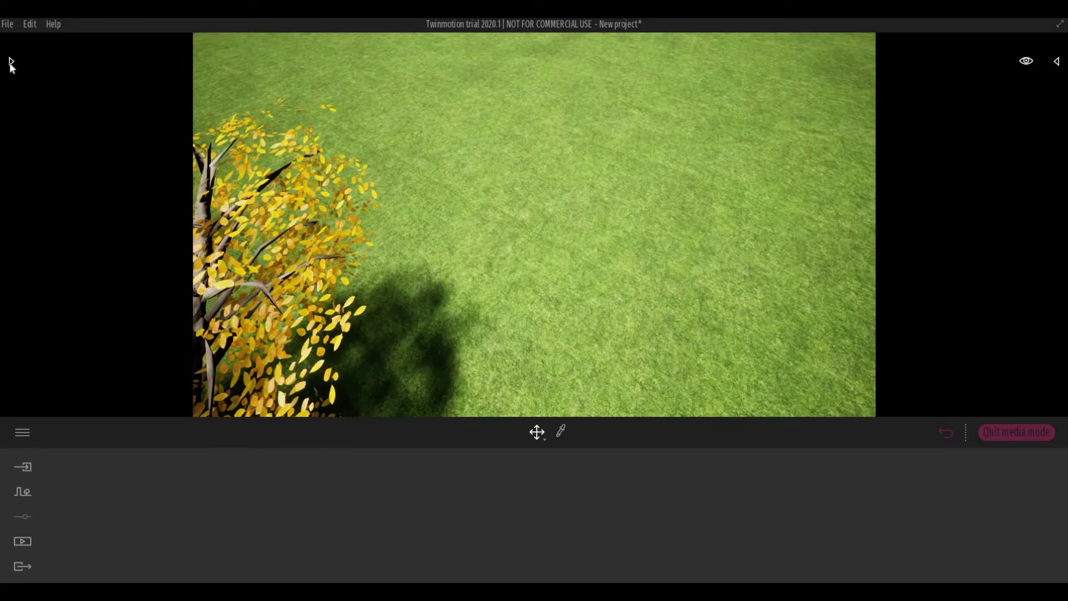
{"action": "left_click", "coordinate": [11, 62]}
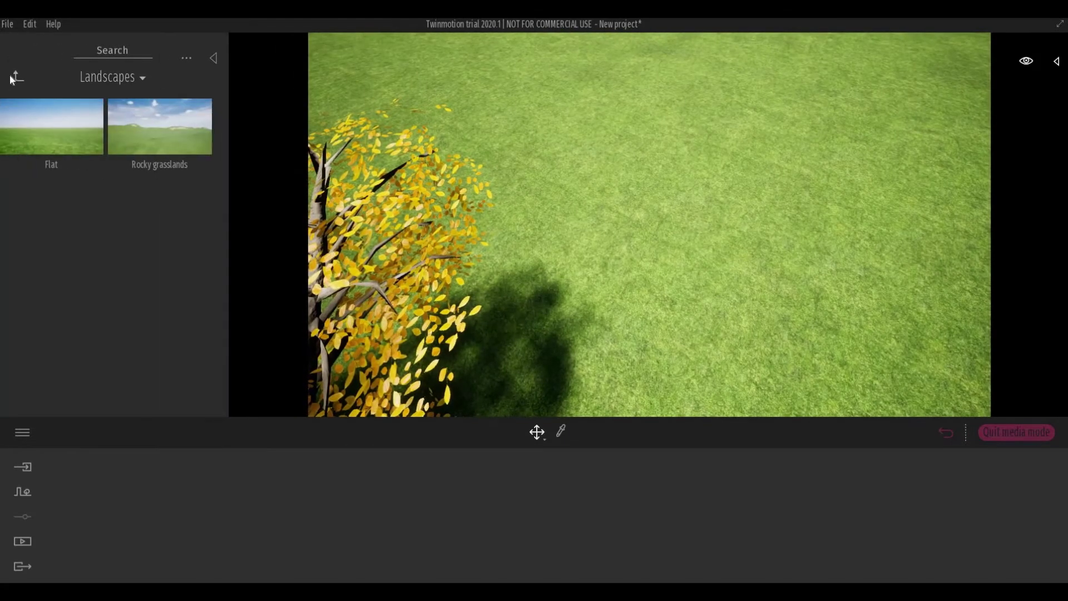
{"action": "left_click", "coordinate": [17, 77]}
{"action": "left_click", "coordinate": [192, 297]}
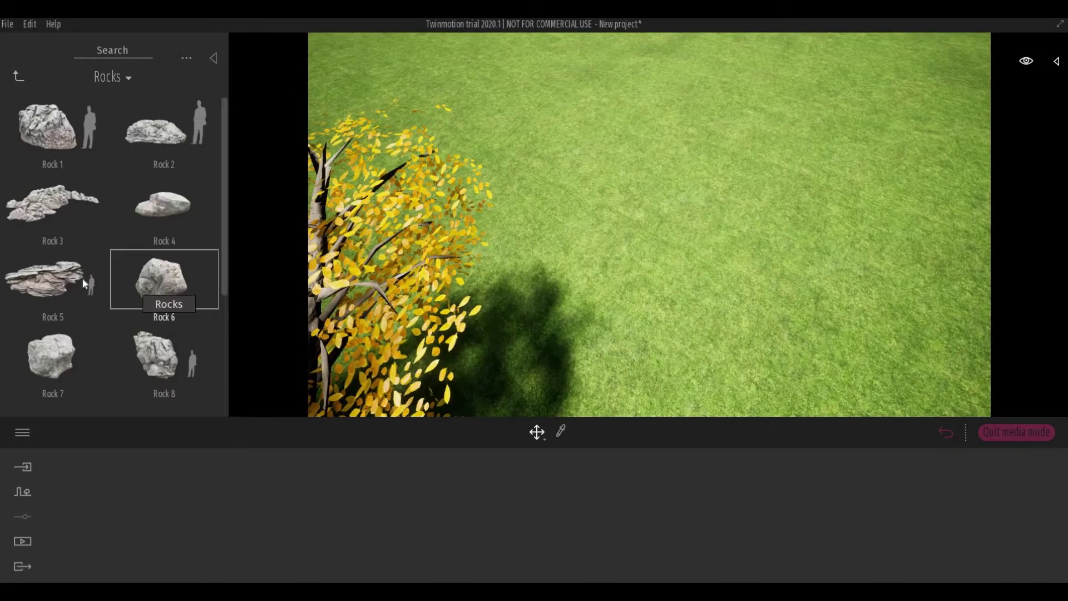
{"action": "left_click_drag", "start_coordinate": [50, 281], "coordinate": [700, 207]}
{"action": "left_click", "coordinate": [741, 190]}
{"action": "left_click", "coordinate": [735, 188]}
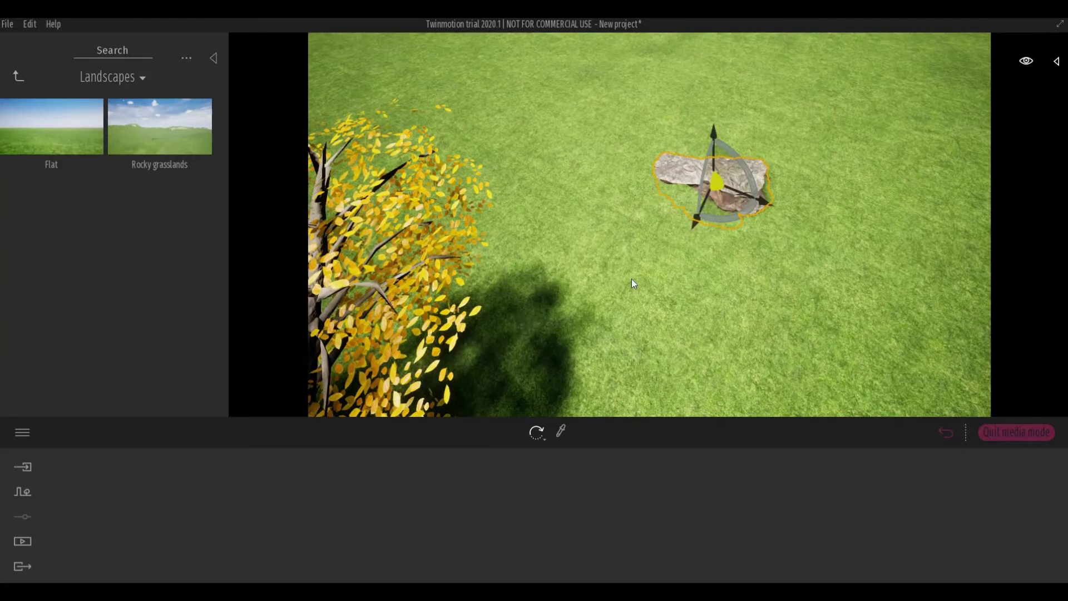
Step: Scale up the placed Rock 5 so it forms a larger, taller boulder
{"action": "key", "text": "space"}
{"action": "left_click_drag", "start_coordinate": [714, 161], "coordinate": [829, 51]}
{"action": "left_click_drag", "start_coordinate": [720, 198], "coordinate": [790, 211]}
Step: Scatter several more rocks from the Rocks library, including Rock 1, on the grass around the enlarged boulder
{"action": "left_click", "coordinate": [18, 76]}
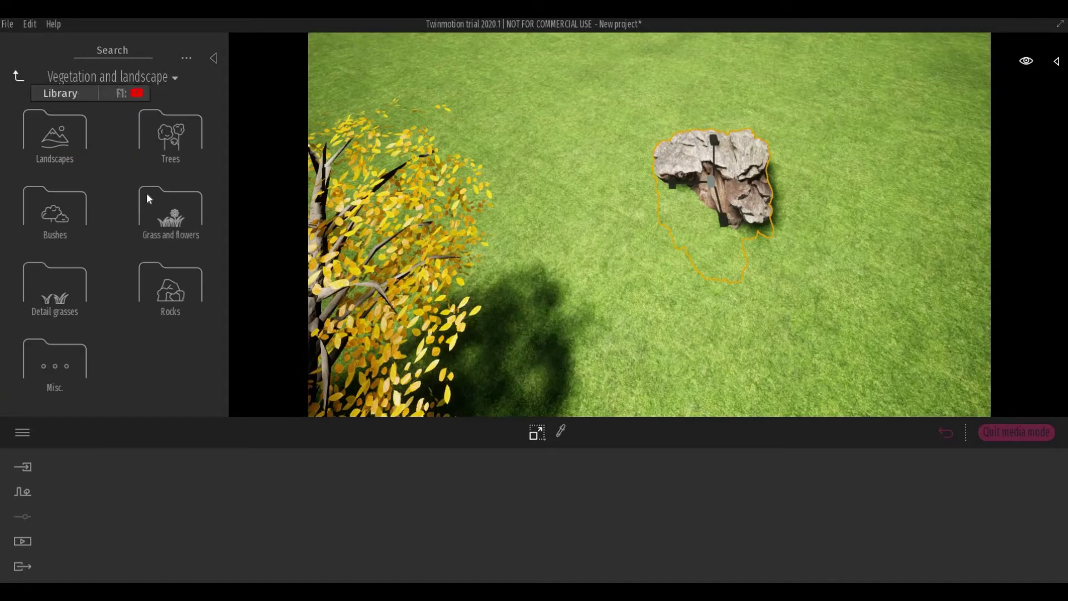
{"action": "left_click", "coordinate": [144, 292]}
{"action": "left_click_drag", "start_coordinate": [632, 126], "coordinate": [244, 194]}
{"action": "left_click_drag", "start_coordinate": [51, 146], "coordinate": [806, 154]}
{"action": "left_click_drag", "start_coordinate": [52, 355], "coordinate": [717, 112]}
{"action": "left_click_drag", "start_coordinate": [164, 338], "coordinate": [718, 225]}
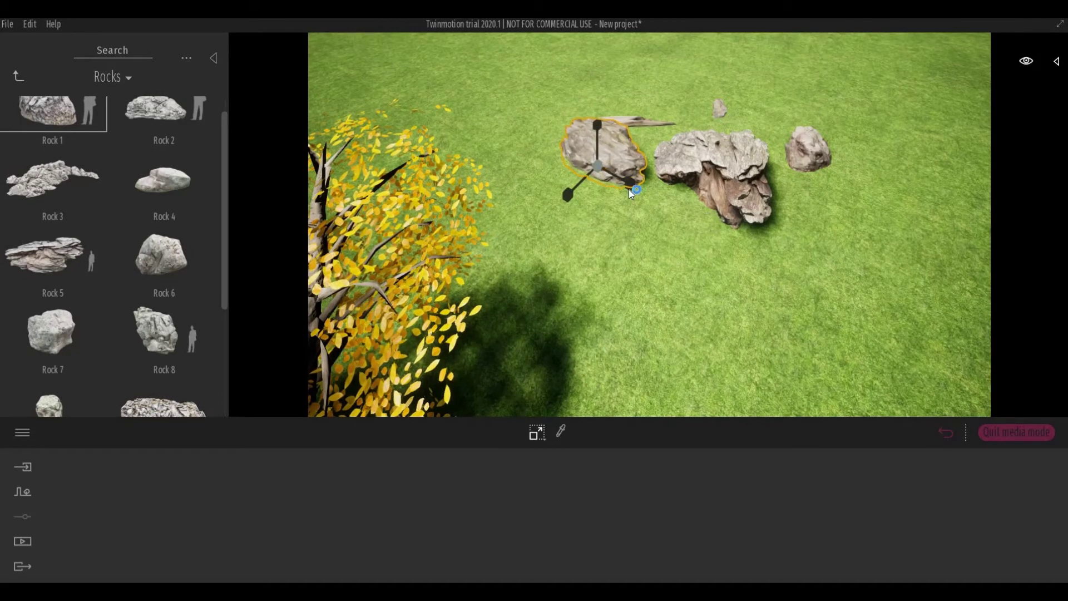
Step: Place a Lawson's Falsecypress tree on the open grass beyond the rocks
{"action": "key", "text": "w"}
{"action": "key", "text": "a"}
{"action": "left_click", "coordinate": [18, 77]}
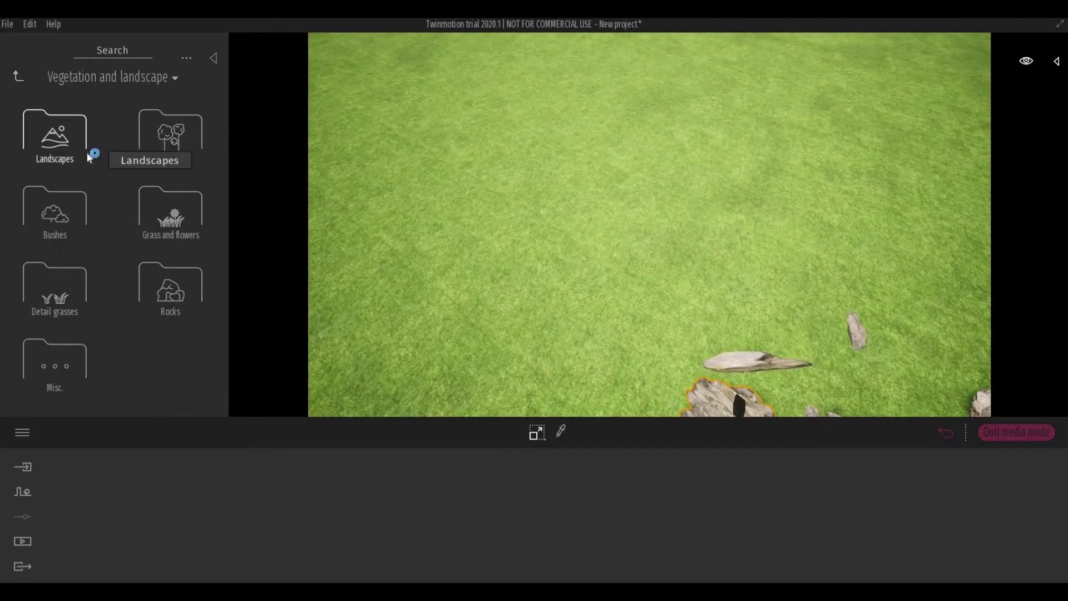
{"action": "left_click", "coordinate": [163, 141]}
{"action": "left_click_drag", "start_coordinate": [372, 258], "coordinate": [626, 269]}
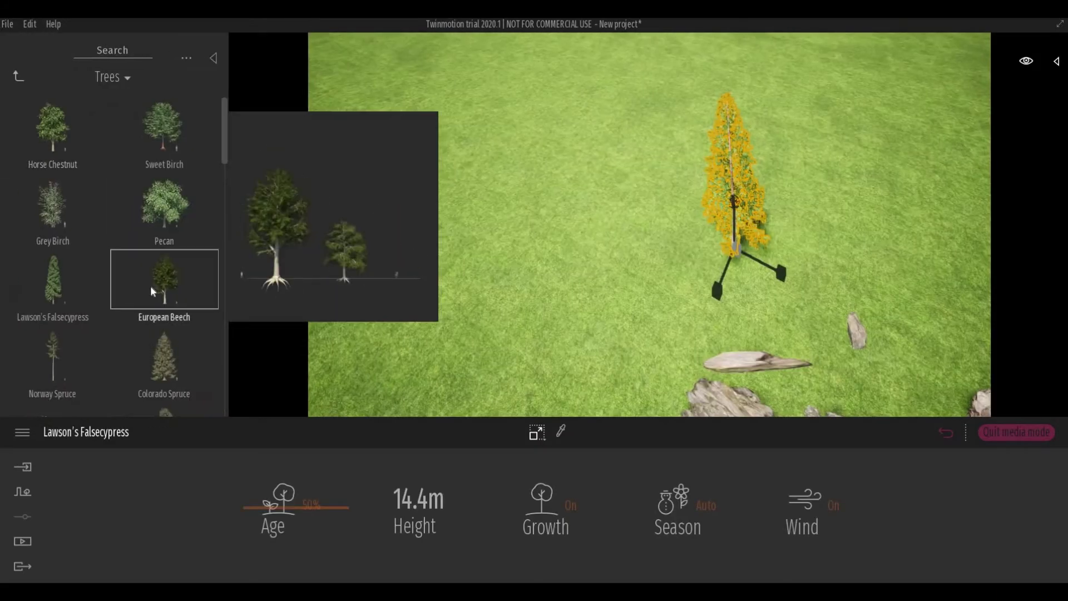
Step: Place a European Beech and two more Lawson's Falsecypress trees around the first one beyond the rocks
{"action": "left_click_drag", "start_coordinate": [151, 291], "coordinate": [635, 183]}
{"action": "left_click_drag", "start_coordinate": [646, 246], "coordinate": [625, 227]}
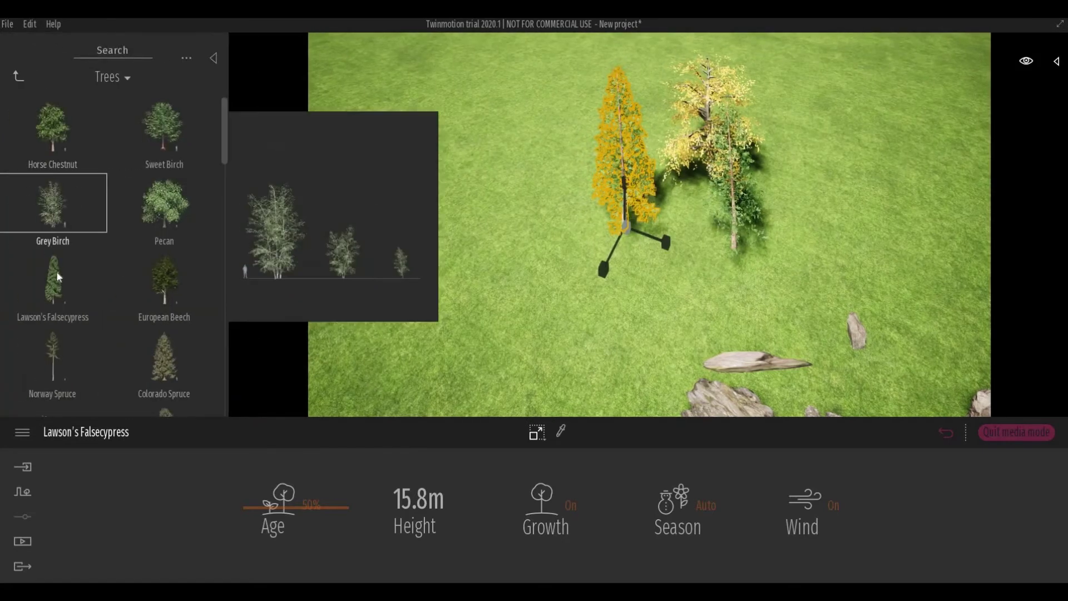
{"action": "left_click_drag", "start_coordinate": [56, 273], "coordinate": [564, 171]}
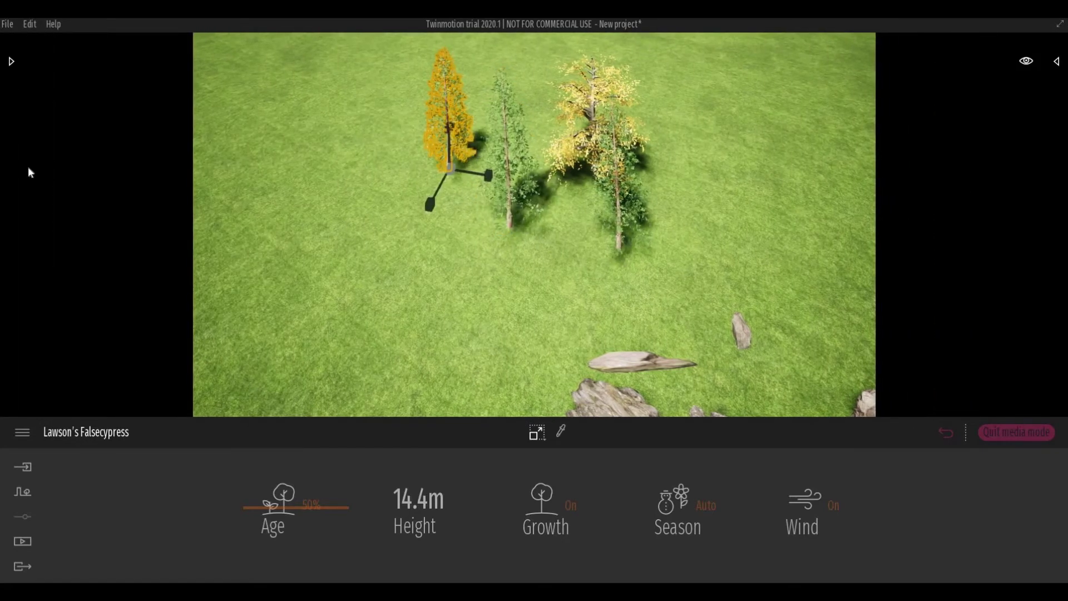
Step: Open the Vegetation scatter tool and add Lawson's Falsecypress from the Trees library as its first model
{"action": "left_click", "coordinate": [10, 66]}
{"action": "left_click", "coordinate": [22, 492]}
{"action": "key", "text": "Escape"}
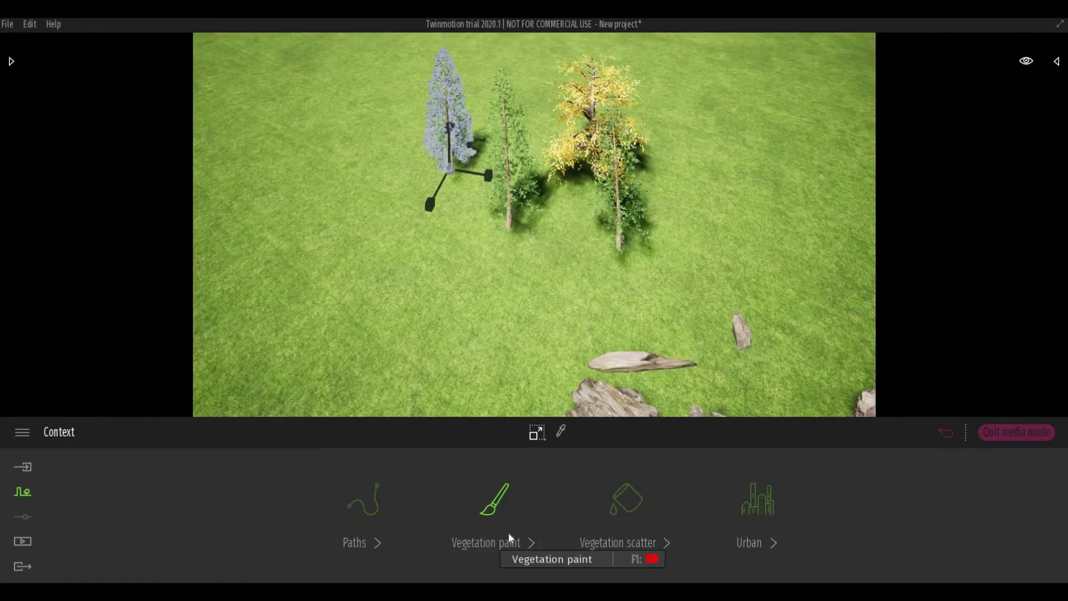
{"action": "left_click", "coordinate": [616, 549]}
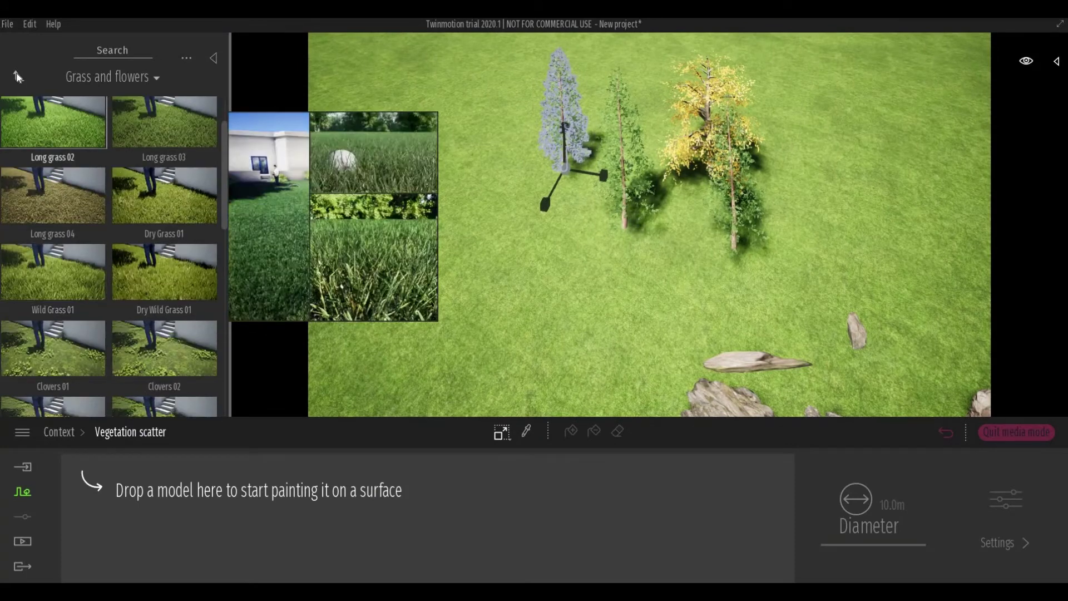
{"action": "left_click", "coordinate": [18, 73]}
{"action": "left_click", "coordinate": [152, 136]}
{"action": "left_click_drag", "start_coordinate": [215, 529], "coordinate": [216, 530]}
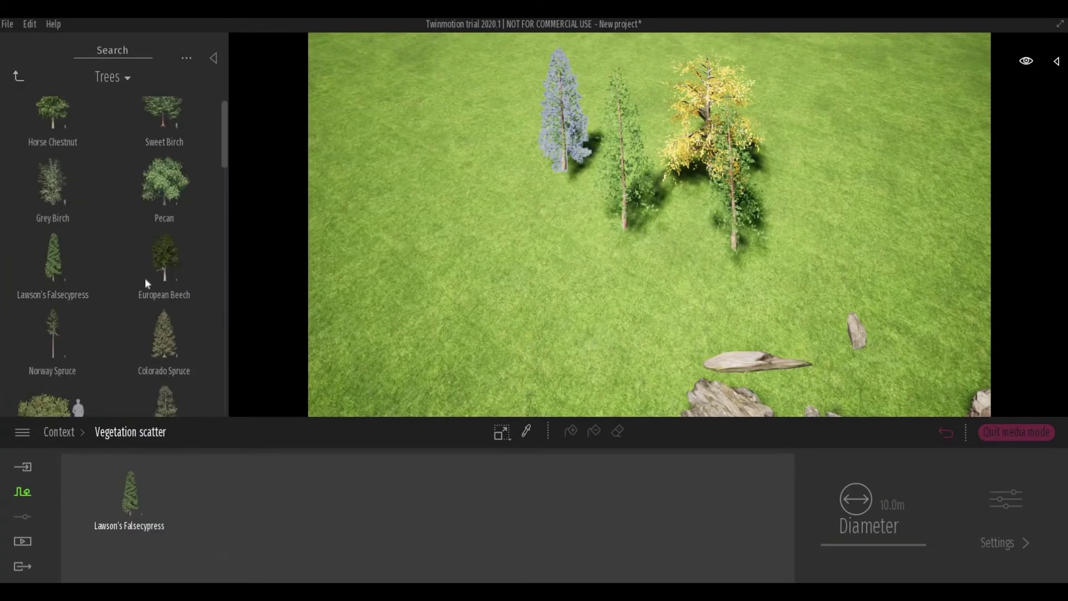
Step: Add Pecan, a second Lawson's Falsecypress, Sweet Birch and Horse Chestnut to the scatter palette
{"action": "left_click_drag", "start_coordinate": [165, 212], "coordinate": [234, 492]}
{"action": "left_click_drag", "start_coordinate": [310, 454], "coordinate": [328, 492]}
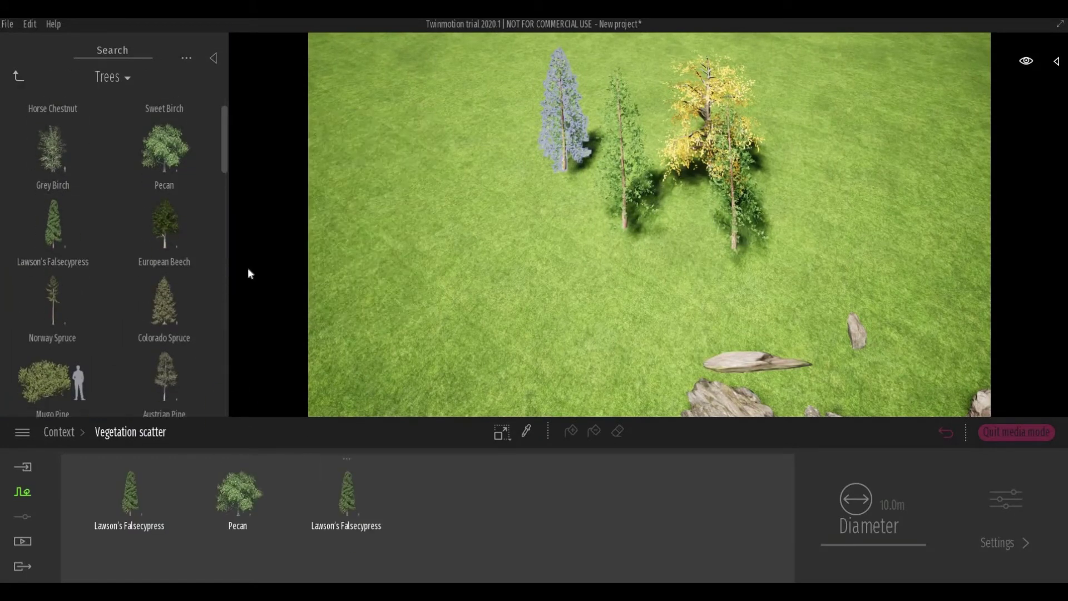
{"action": "scroll", "coordinate": [161, 223], "scroll_direction": "up", "scroll_amount": 2}
{"action": "left_click_drag", "start_coordinate": [163, 133], "coordinate": [417, 535]}
{"action": "left_click_drag", "start_coordinate": [52, 128], "coordinate": [563, 518]}
Step: Try to scatter all five palette trees across the open grass beside the existing trees
{"action": "left_click", "coordinate": [564, 506]}
{"action": "left_click", "coordinate": [455, 500]}
{"action": "left_click", "coordinate": [346, 495]}
{"action": "left_click", "coordinate": [238, 490]}
{"action": "left_click", "coordinate": [130, 487]}
{"action": "left_click", "coordinate": [570, 432]}
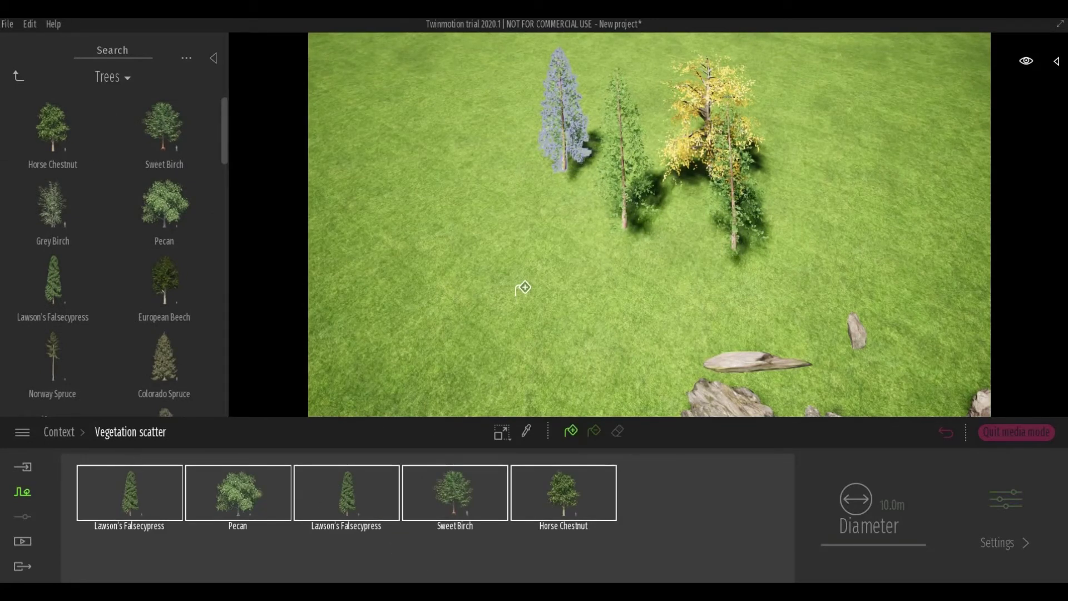
{"action": "key", "text": "w"}
{"action": "key", "text": "a"}
{"action": "key", "text": "Escape"}
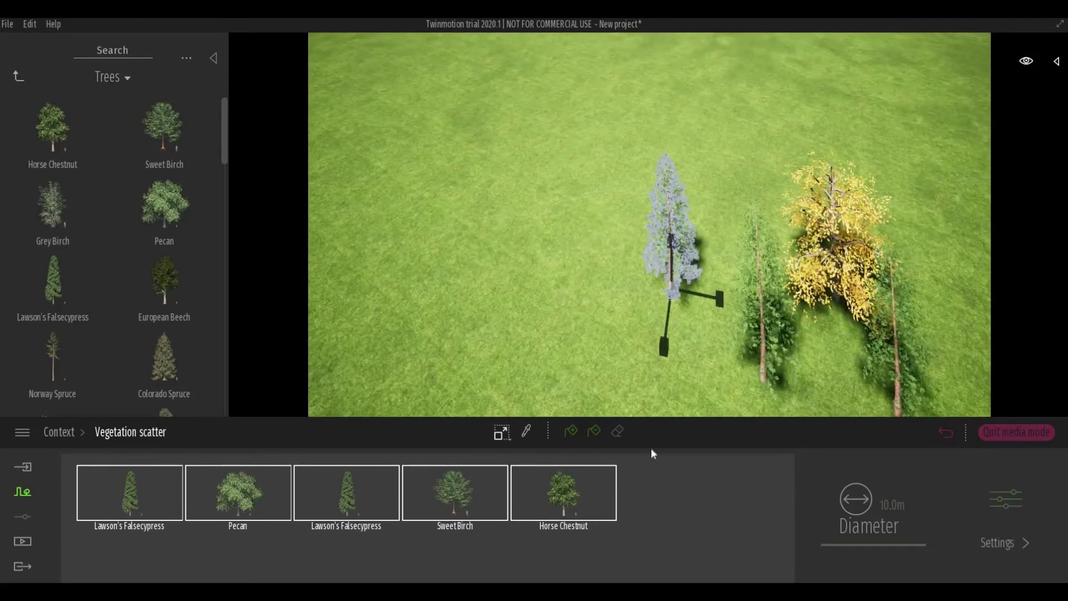
{"action": "left_click", "coordinate": [503, 434]}
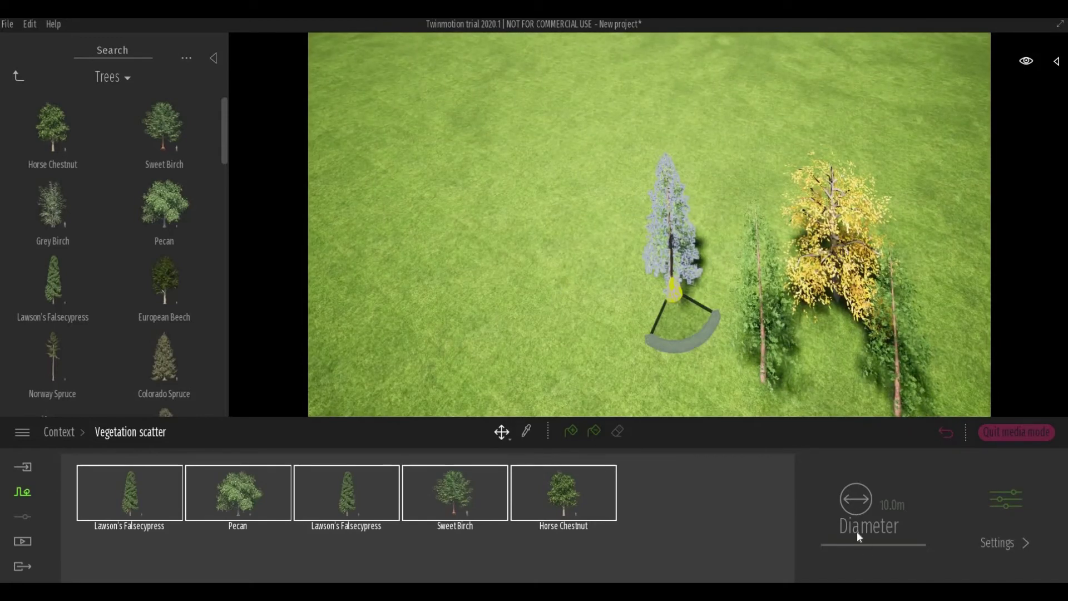
{"action": "left_click", "coordinate": [572, 431]}
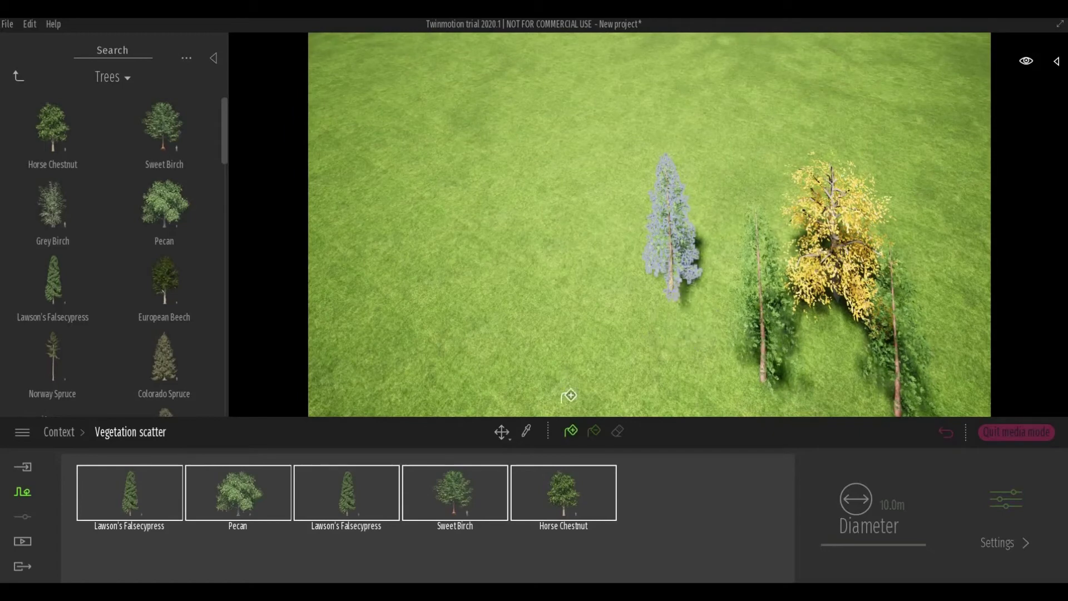
Step: Place individual Horse Chestnut, Sweet Birch and European Beech trees on the grass beside the existing group
{"action": "left_click_drag", "start_coordinate": [52, 126], "coordinate": [501, 183]}
{"action": "left_click", "coordinate": [12, 61]}
{"action": "left_click_drag", "start_coordinate": [159, 139], "coordinate": [581, 184]}
{"action": "left_click_drag", "start_coordinate": [221, 194], "coordinate": [419, 225]}
{"action": "left_click", "coordinate": [10, 66]}
{"action": "left_click_drag", "start_coordinate": [155, 275], "coordinate": [487, 265]}
Step: Add two Norway Spruce trees around the edges of the tree group
{"action": "left_click", "coordinate": [11, 63]}
{"action": "left_click_drag", "start_coordinate": [47, 359], "coordinate": [673, 190]}
{"action": "middle_click_drag", "start_coordinate": [399, 245], "coordinate": [442, 167]}
{"action": "left_click", "coordinate": [11, 61]}
{"action": "left_click_drag", "start_coordinate": [52, 334], "coordinate": [318, 188]}
Step: Place a Lawson's Falsecypress in front of the group and two Colorado Spruces beside the rocks
{"action": "left_click", "coordinate": [11, 62]}
{"action": "left_click_drag", "start_coordinate": [82, 254], "coordinate": [599, 209]}
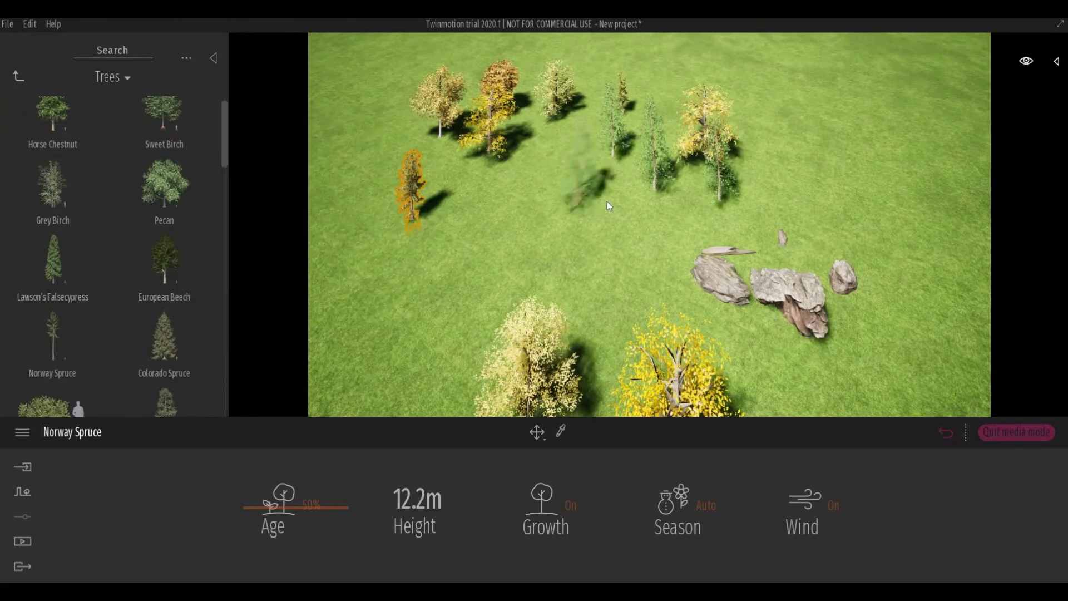
{"action": "left_click", "coordinate": [16, 62]}
{"action": "left_click_drag", "start_coordinate": [172, 345], "coordinate": [672, 257]}
{"action": "left_click", "coordinate": [11, 61]}
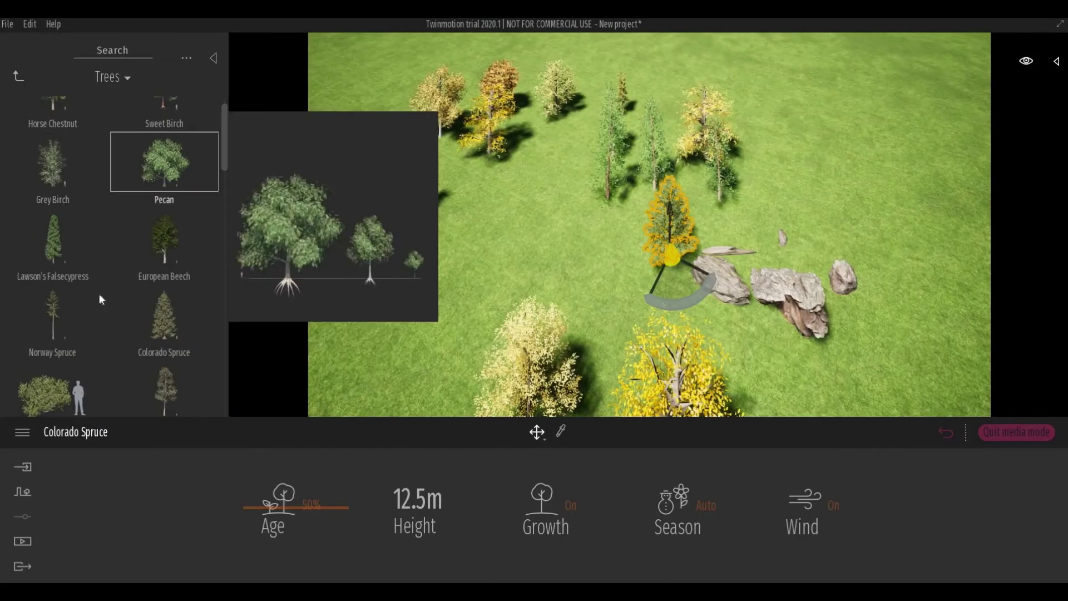
{"action": "left_click_drag", "start_coordinate": [167, 326], "coordinate": [807, 213]}
Step: Place three Pecan trees, one behind the rocks and one at each end of the tree group
{"action": "left_click", "coordinate": [11, 61]}
{"action": "left_click_drag", "start_coordinate": [162, 152], "coordinate": [643, 222]}
{"action": "left_click", "coordinate": [11, 61]}
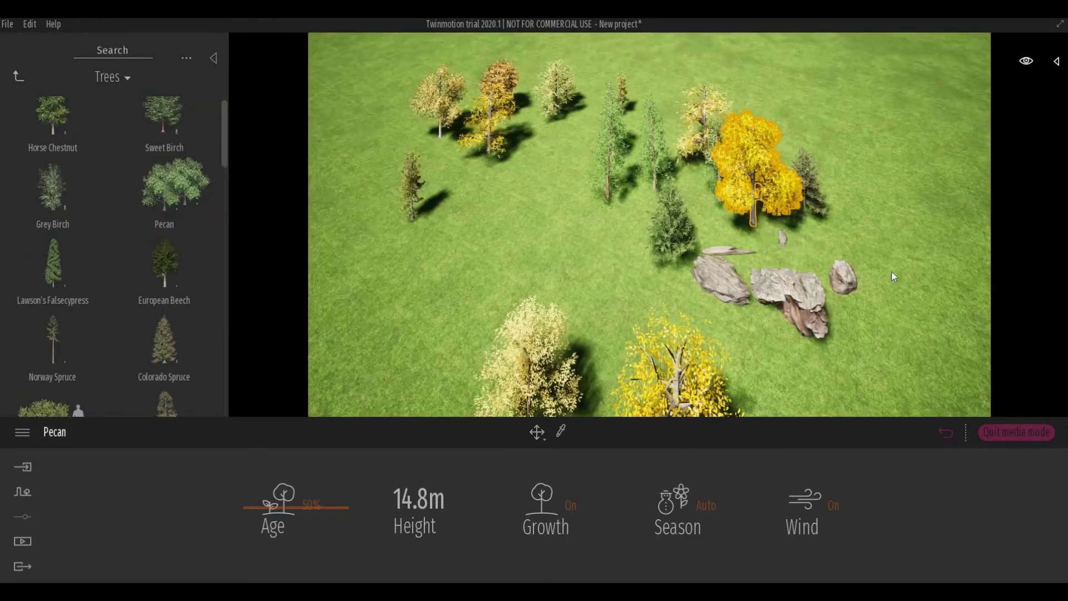
{"action": "left_click_drag", "start_coordinate": [164, 186], "coordinate": [785, 217]}
{"action": "left_click", "coordinate": [11, 61]}
{"action": "left_click_drag", "start_coordinate": [160, 209], "coordinate": [345, 172]}
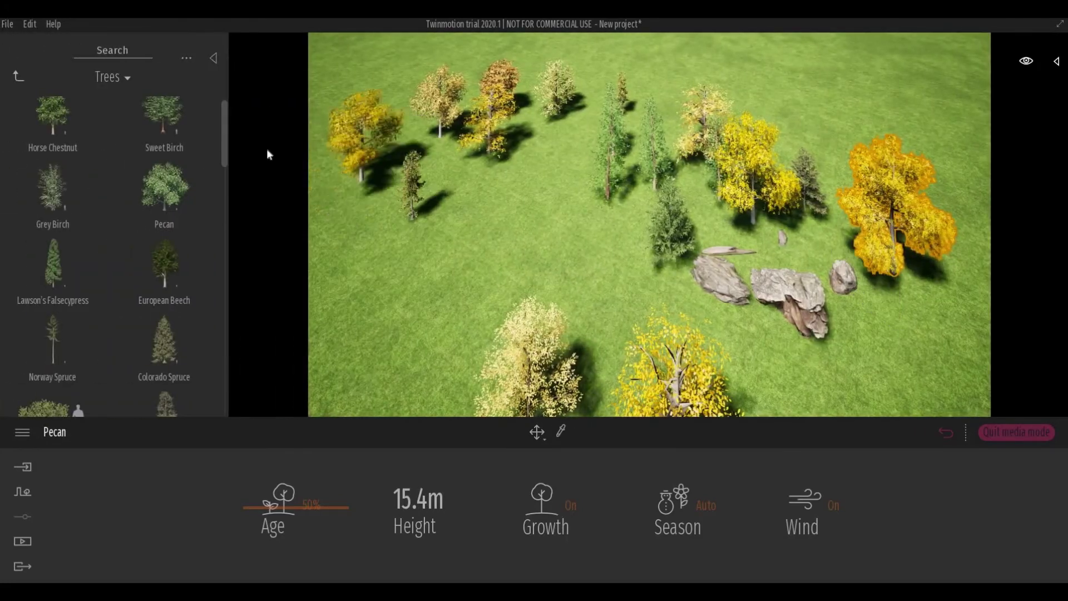
Step: Fill the gap in the middle of the tree group with a small tree and two Colorado Spruces
{"action": "left_click", "coordinate": [11, 61]}
{"action": "left_click_drag", "start_coordinate": [531, 161], "coordinate": [573, 145]}
{"action": "left_click", "coordinate": [8, 63]}
{"action": "left_click_drag", "start_coordinate": [155, 320], "coordinate": [532, 165]}
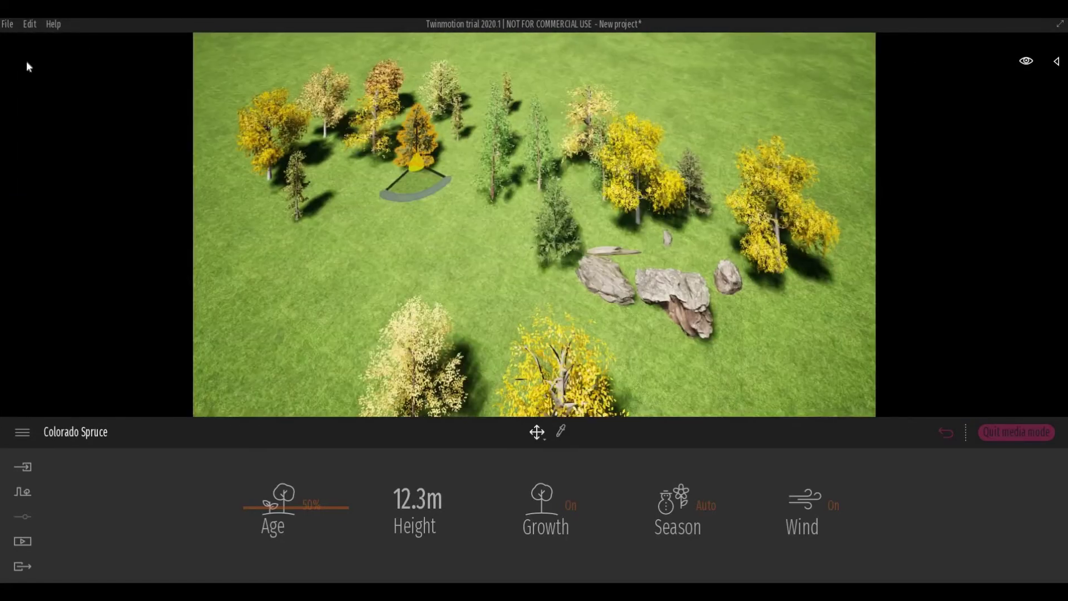
{"action": "left_click", "coordinate": [11, 62]}
{"action": "left_click_drag", "start_coordinate": [158, 318], "coordinate": [580, 163]}
Step: Return to the saved Image1 view to check the trees through the office windows
{"action": "left_click", "coordinate": [23, 541]}
{"action": "left_click", "coordinate": [362, 503]}
{"action": "left_click", "coordinate": [235, 493]}
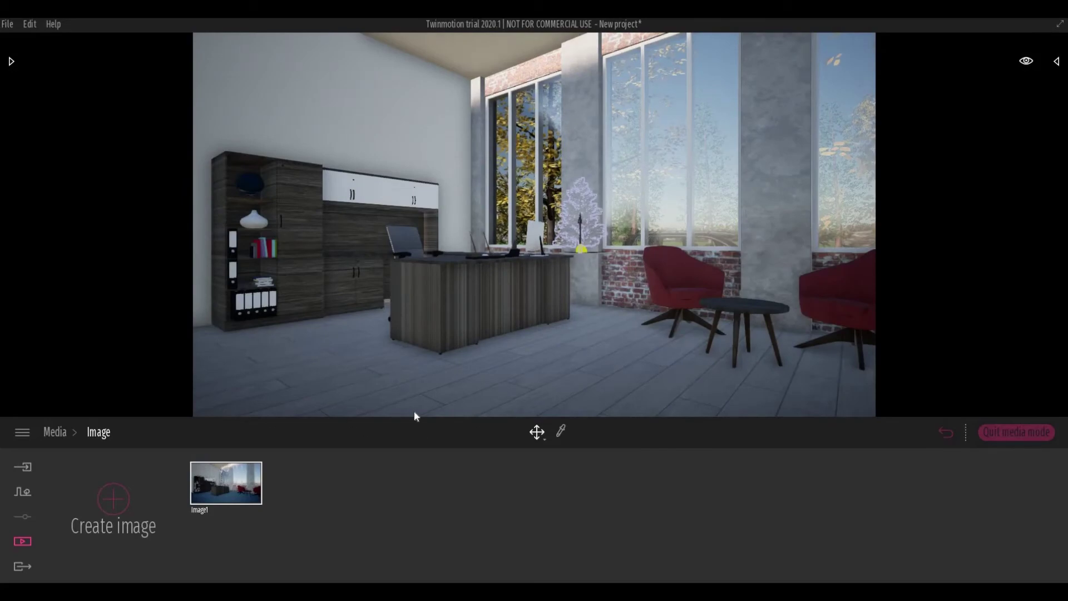
Step: Add a Lawson's Falsecypress and two Colorado Spruces to close the open gap along the near side of the tree group
{"action": "scroll", "coordinate": [412, 414], "scroll_direction": "down", "scroll_amount": 5}
{"action": "middle_click_drag", "start_coordinate": [534, 224], "coordinate": [509, 334]}
{"action": "left_click", "coordinate": [12, 61]}
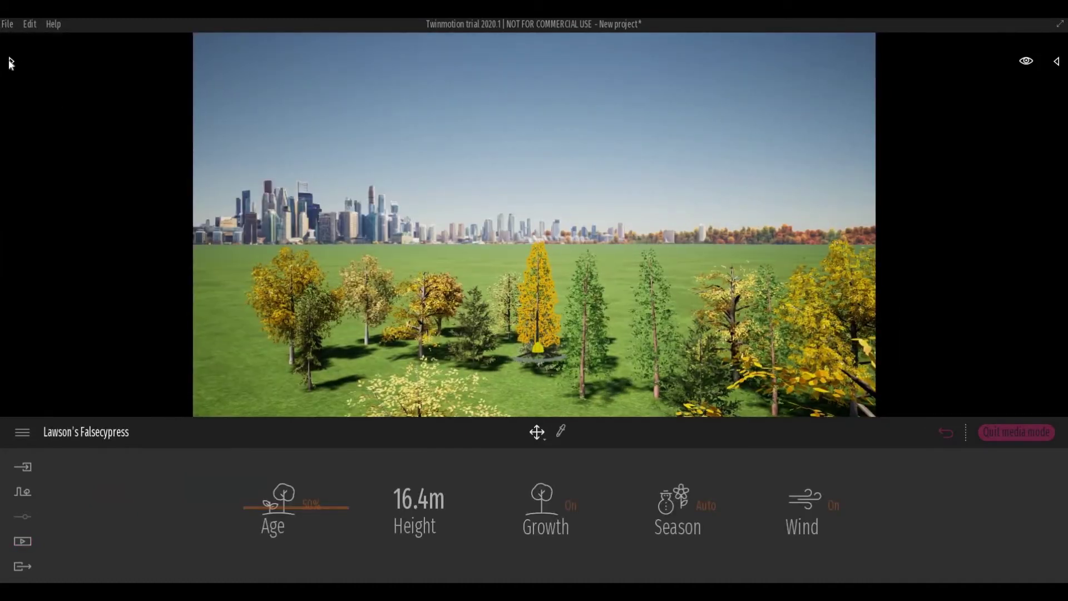
{"action": "left_click", "coordinate": [9, 60]}
{"action": "left_click_drag", "start_coordinate": [169, 326], "coordinate": [637, 385]}
{"action": "left_click", "coordinate": [637, 385]}
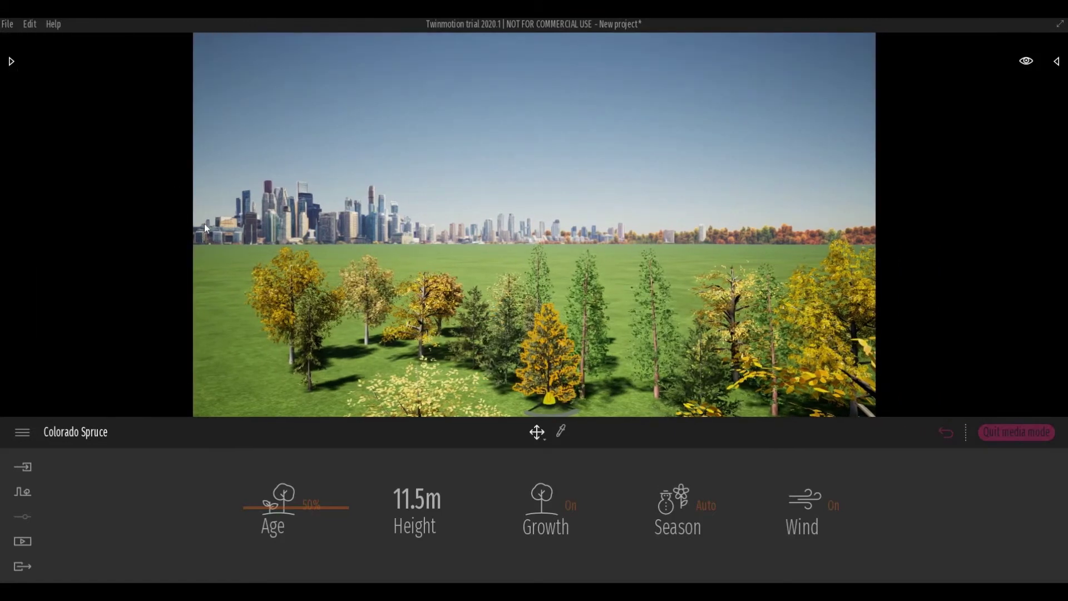
{"action": "left_click", "coordinate": [10, 60]}
{"action": "left_click_drag", "start_coordinate": [164, 301], "coordinate": [726, 410]}
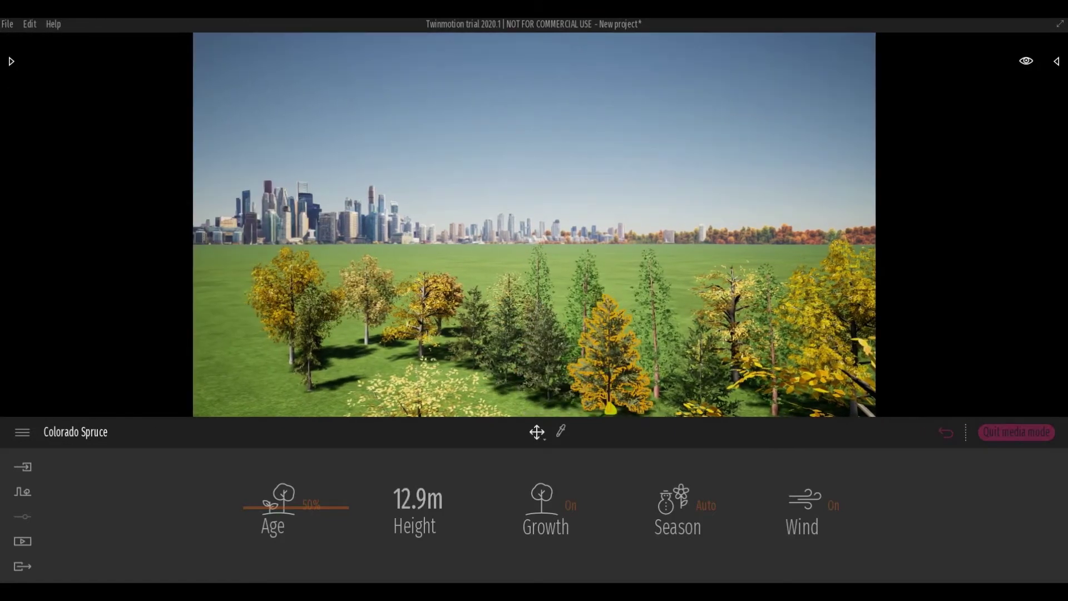
Step: Browse the material categories available in the library
{"action": "left_click", "coordinate": [11, 61]}
{"action": "left_click", "coordinate": [19, 75]}
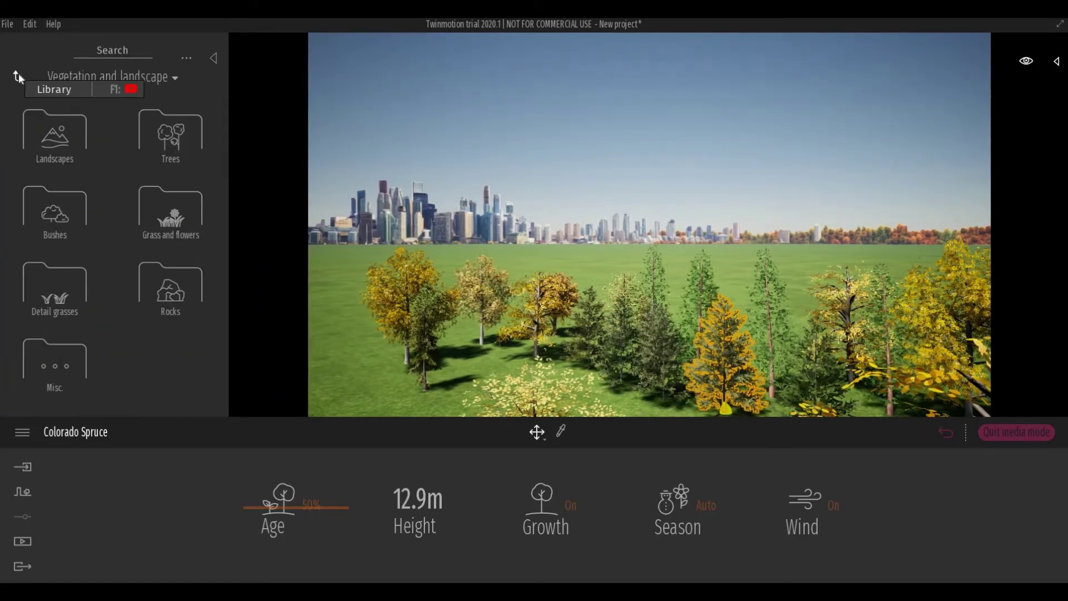
{"action": "left_click", "coordinate": [20, 78]}
{"action": "left_click", "coordinate": [63, 157]}
{"action": "scroll", "coordinate": [139, 284], "scroll_direction": "down", "scroll_amount": 4}
{"action": "scroll", "coordinate": [206, 273], "scroll_direction": "down", "scroll_amount": 2}
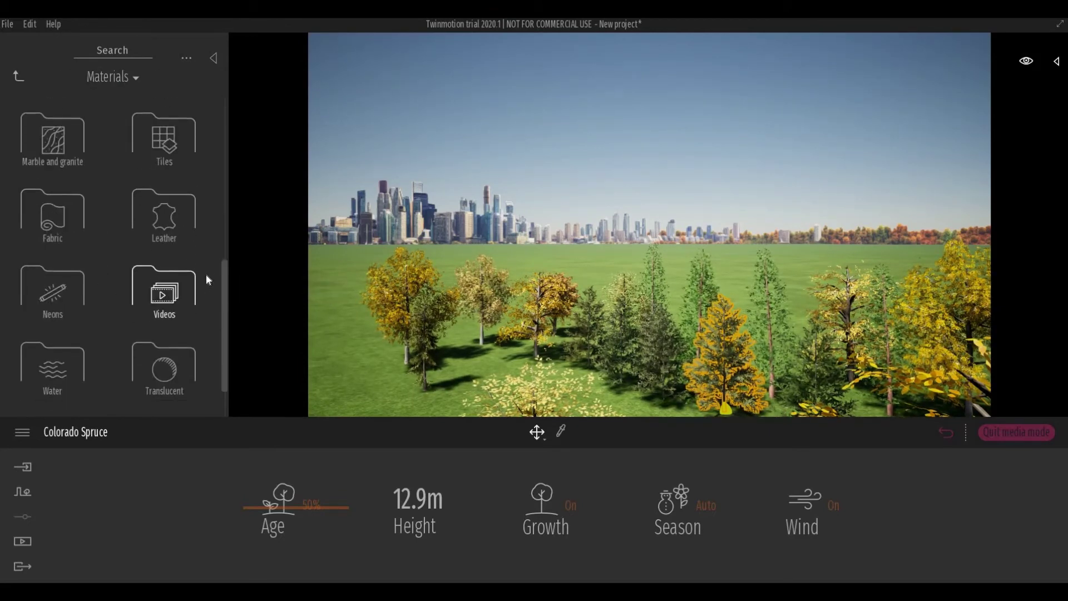
{"action": "scroll", "coordinate": [167, 278], "scroll_direction": "down", "scroll_amount": 1}
{"action": "scroll", "coordinate": [164, 303], "scroll_direction": "up", "scroll_amount": 1}
{"action": "scroll", "coordinate": [59, 184], "scroll_direction": "up", "scroll_amount": 8}
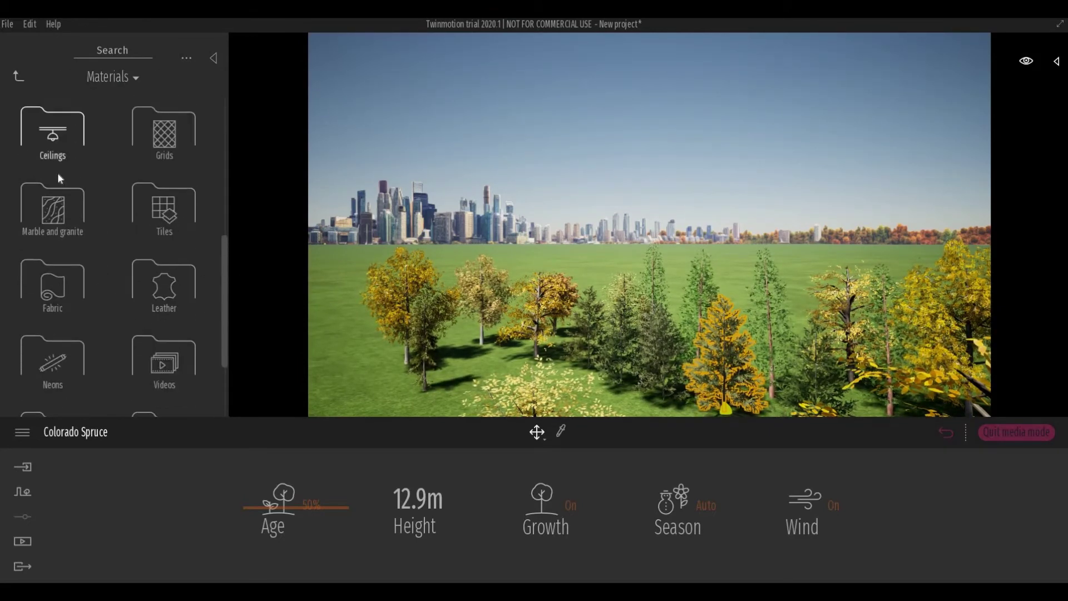
{"action": "left_click", "coordinate": [17, 75]}
Step: Look through the library's Characters, Tools, User library and Materials folders, then close the library
{"action": "left_click", "coordinate": [66, 295]}
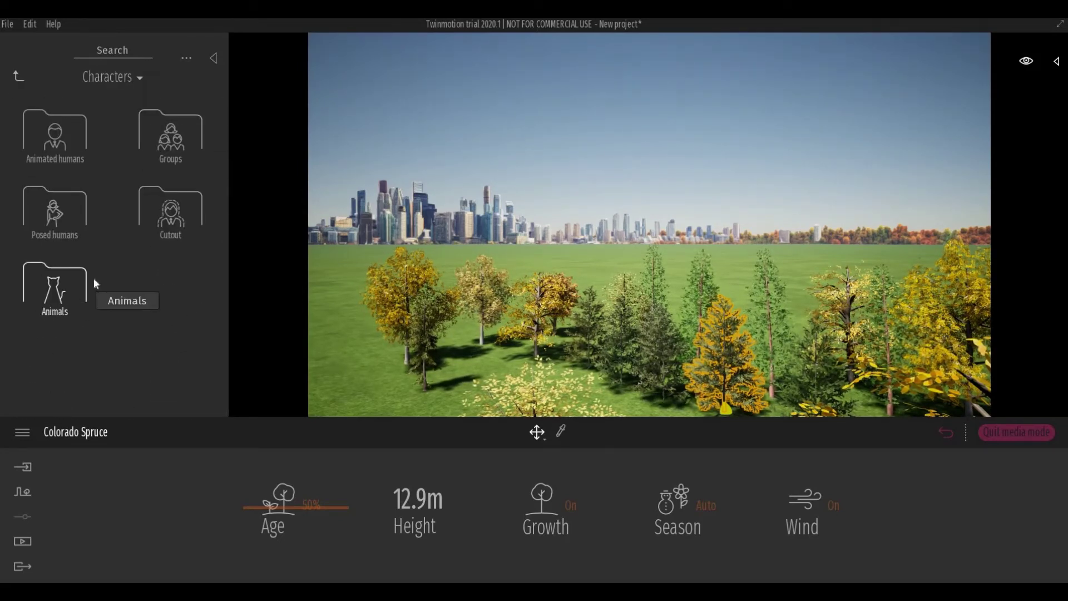
{"action": "left_click", "coordinate": [20, 78]}
{"action": "left_click", "coordinate": [85, 356]}
{"action": "left_click", "coordinate": [20, 78]}
{"action": "left_click", "coordinate": [200, 365]}
{"action": "left_click", "coordinate": [21, 82]}
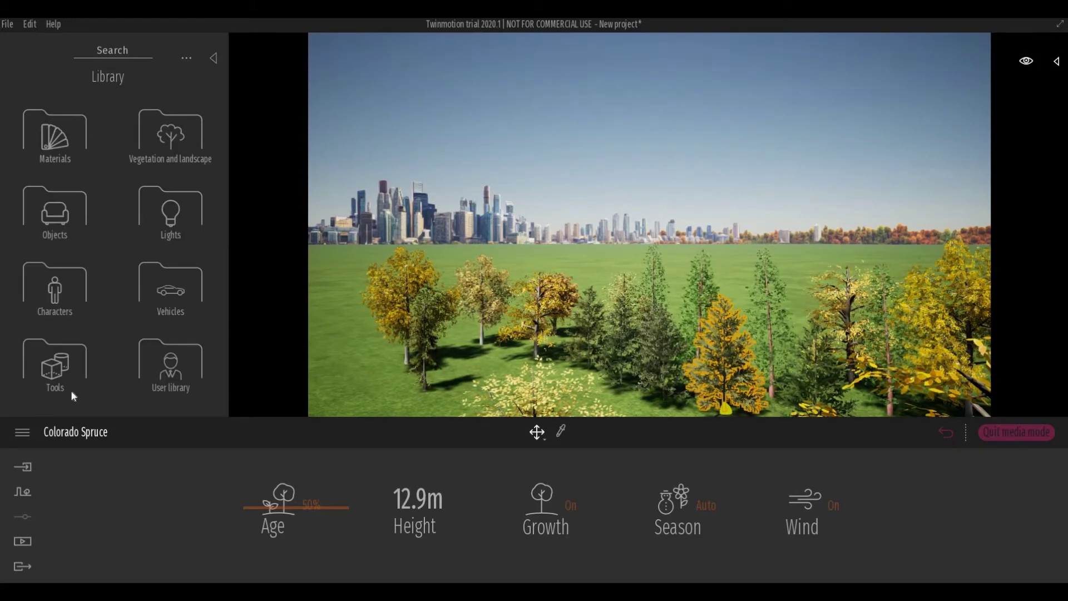
{"action": "left_click", "coordinate": [77, 154]}
{"action": "left_click", "coordinate": [19, 76]}
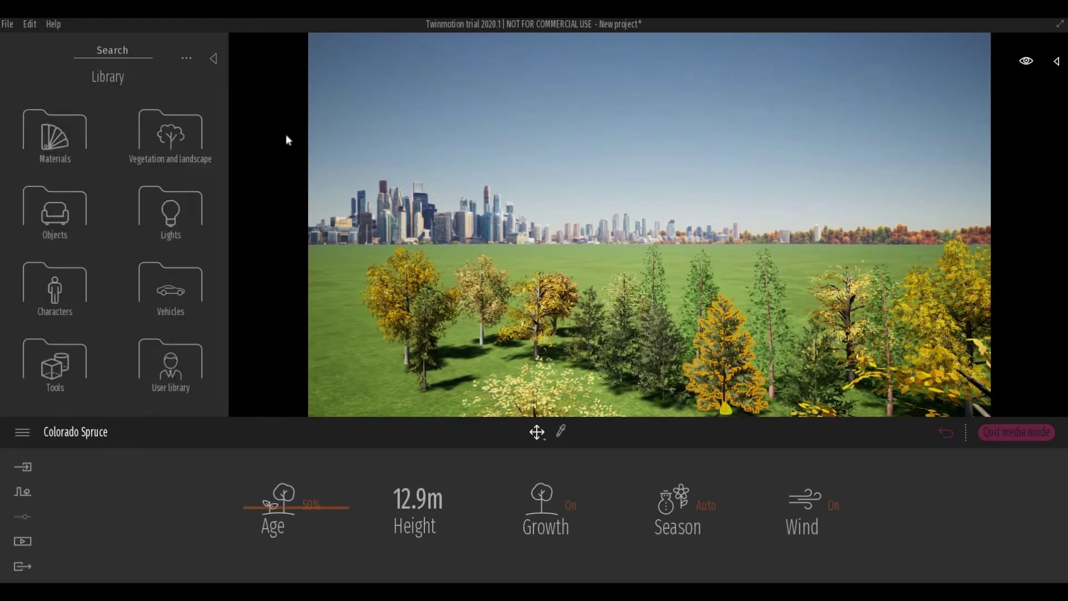
{"action": "left_click", "coordinate": [213, 58]}
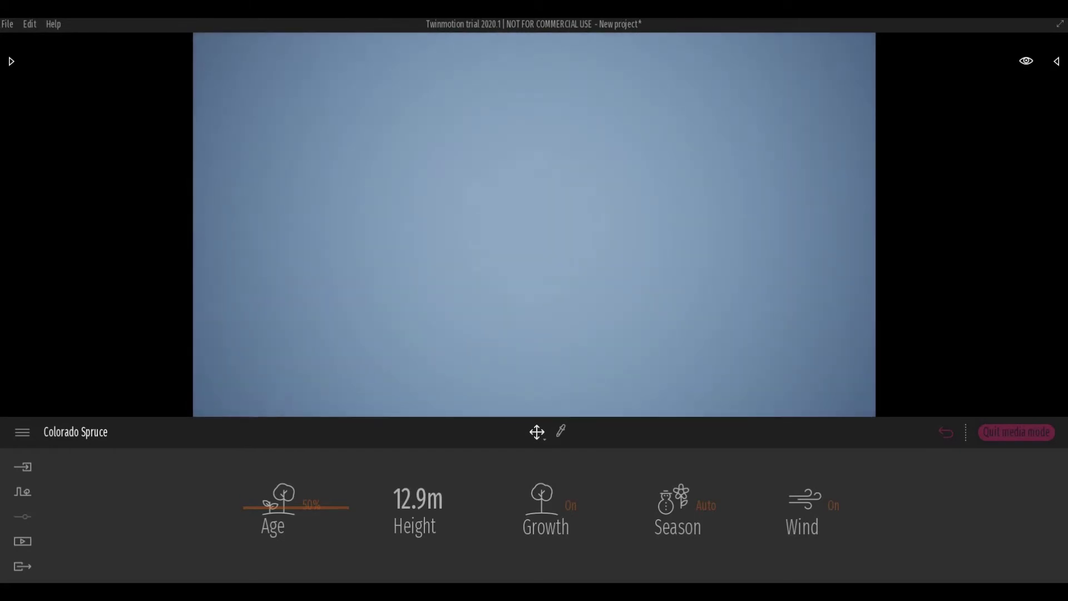
Step: Inspect the landscape and tree group around the building from outside
{"action": "right_click_drag", "start_coordinate": [520, 133], "coordinate": [521, 187]}
{"action": "middle_click_drag", "start_coordinate": [510, 292], "coordinate": [510, 225]}
{"action": "key", "text": "e"}
{"action": "right_click_drag", "start_coordinate": [510, 224], "coordinate": [422, 229]}
{"action": "middle_click_drag", "start_coordinate": [422, 230], "coordinate": [131, 233]}
{"action": "right_click_drag", "start_coordinate": [132, 233], "coordinate": [534, 250]}
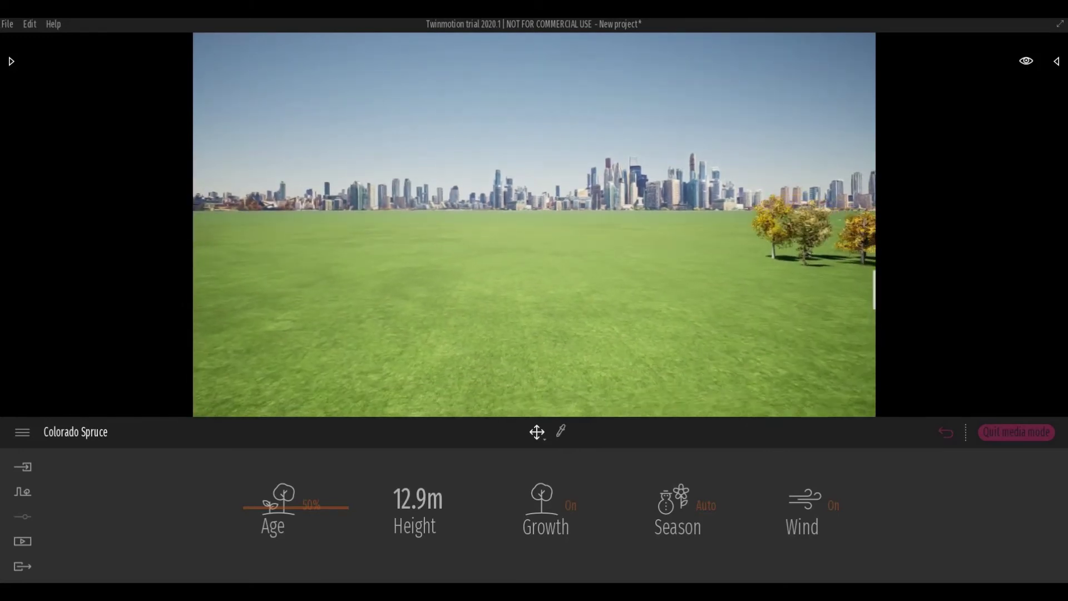
{"action": "middle_click_drag", "start_coordinate": [534, 250], "coordinate": [573, 339]}
{"action": "key", "text": "w"}
Step: In the Image1 view, apply the Carbon metal material to the office window frames
{"action": "left_click", "coordinate": [22, 542]}
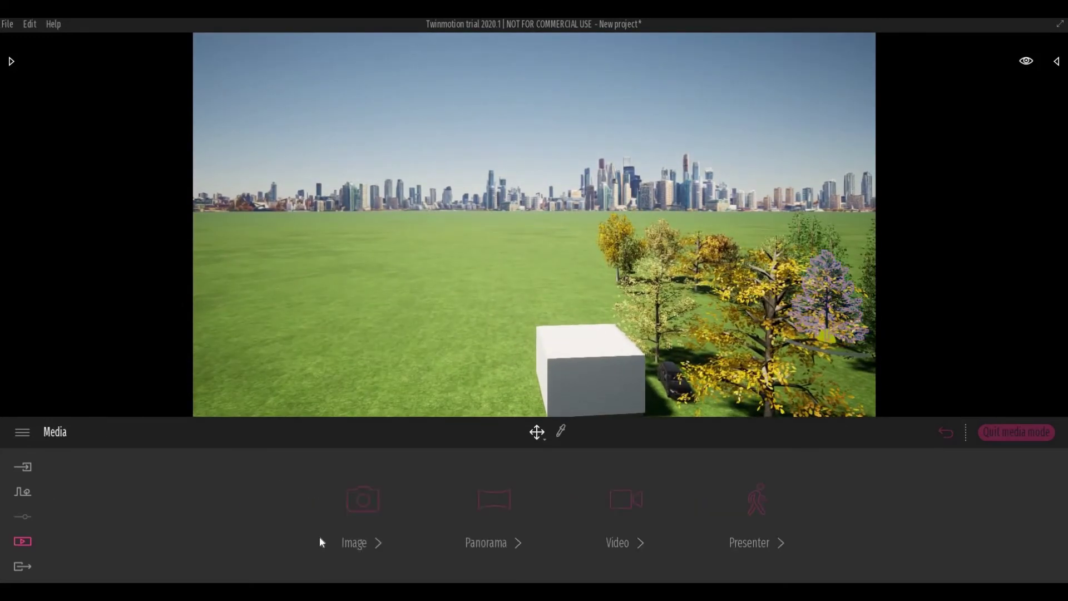
{"action": "left_click", "coordinate": [361, 519]}
{"action": "left_click", "coordinate": [226, 483]}
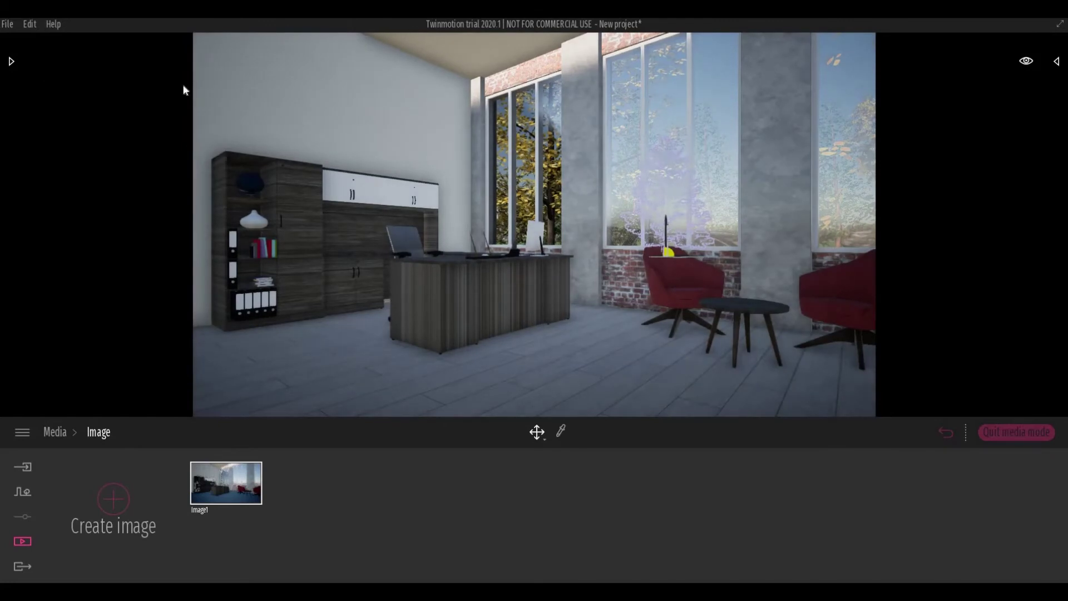
{"action": "left_click", "coordinate": [11, 60]}
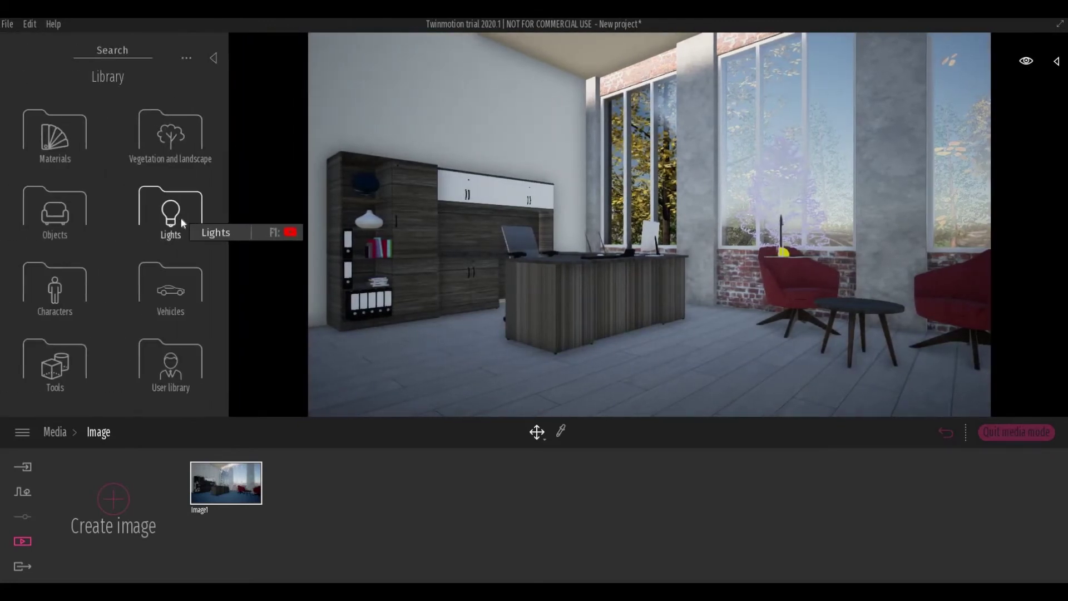
{"action": "left_click", "coordinate": [71, 162]}
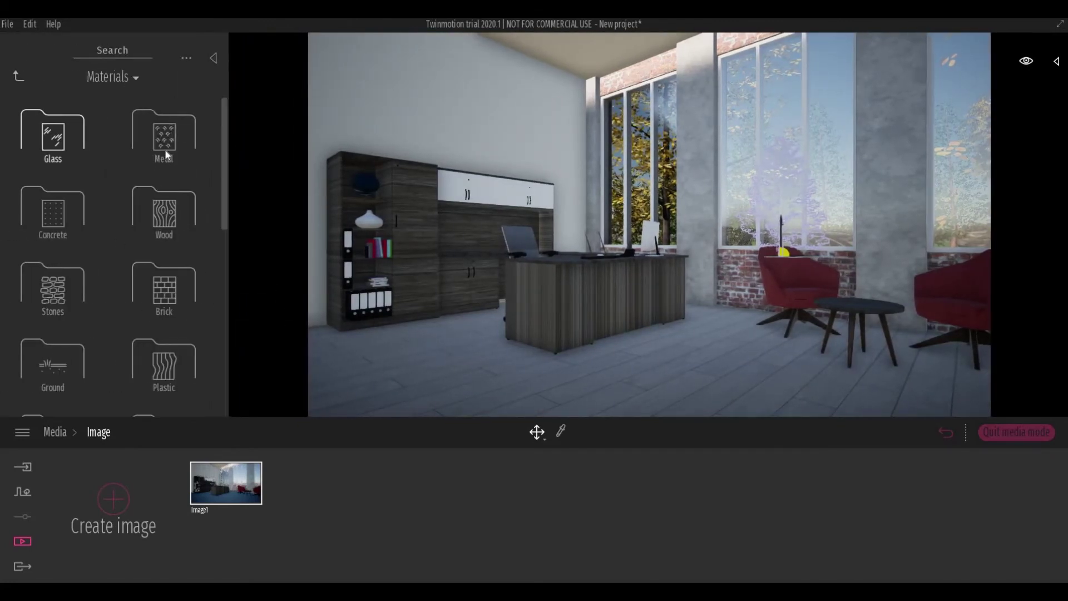
{"action": "left_click", "coordinate": [162, 151]}
{"action": "scroll", "coordinate": [94, 312], "scroll_direction": "down", "scroll_amount": 8}
{"action": "left_click_drag", "start_coordinate": [187, 281], "coordinate": [603, 158]}
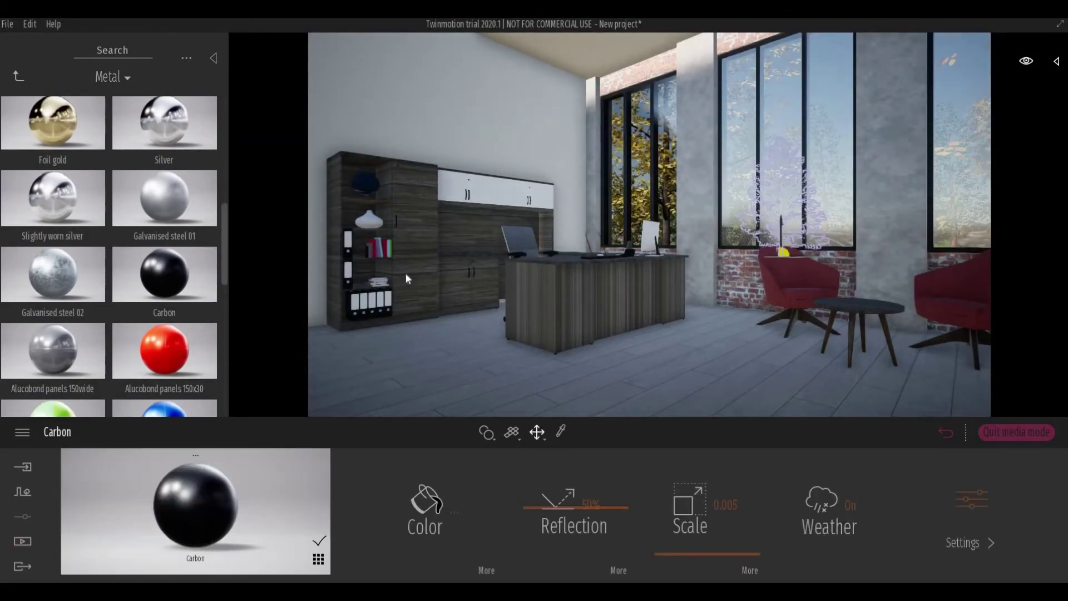
Step: Place a Stains 3 decal on the back wall above the bookcase and set its opacity to 33%
{"action": "left_click", "coordinate": [25, 79]}
{"action": "left_click", "coordinate": [26, 77]}
{"action": "left_click", "coordinate": [159, 142]}
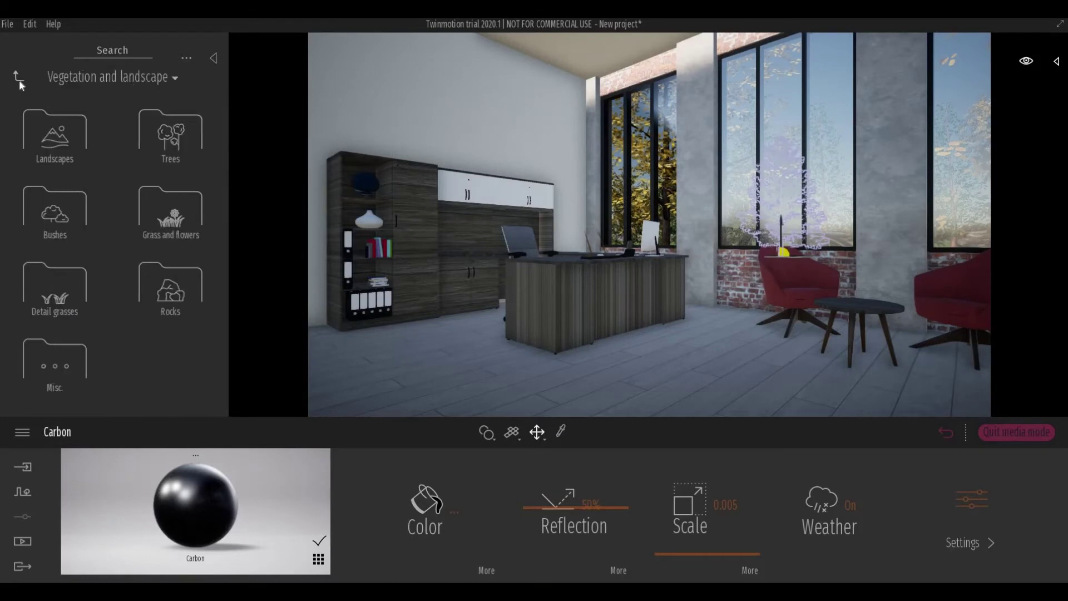
{"action": "left_click", "coordinate": [19, 79]}
{"action": "left_click", "coordinate": [89, 236]}
{"action": "left_click", "coordinate": [187, 228]}
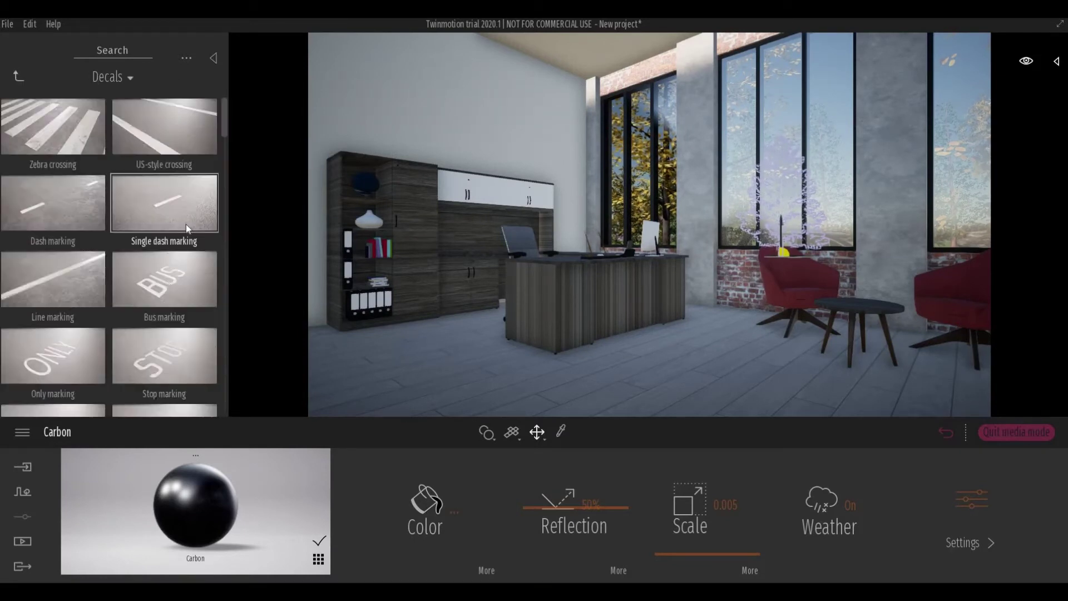
{"action": "scroll", "coordinate": [170, 326], "scroll_direction": "down", "scroll_amount": 10}
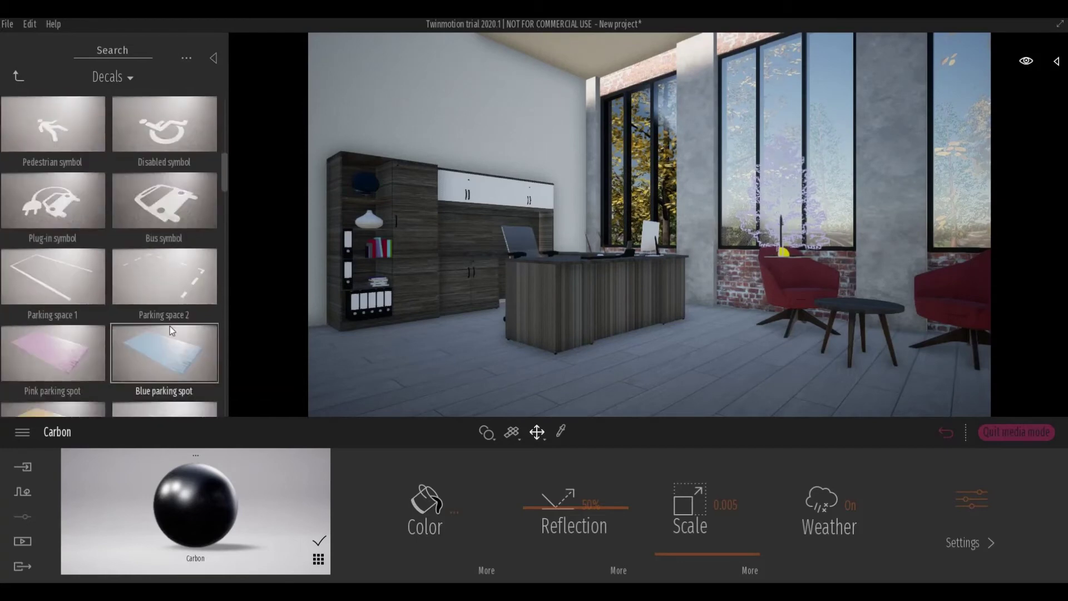
{"action": "scroll", "coordinate": [169, 326], "scroll_direction": "down", "scroll_amount": 15}
{"action": "scroll", "coordinate": [168, 326], "scroll_direction": "down", "scroll_amount": 5}
{"action": "left_click_drag", "start_coordinate": [155, 283], "coordinate": [414, 133]}
{"action": "left_click_drag", "start_coordinate": [520, 480], "coordinate": [518, 522]}
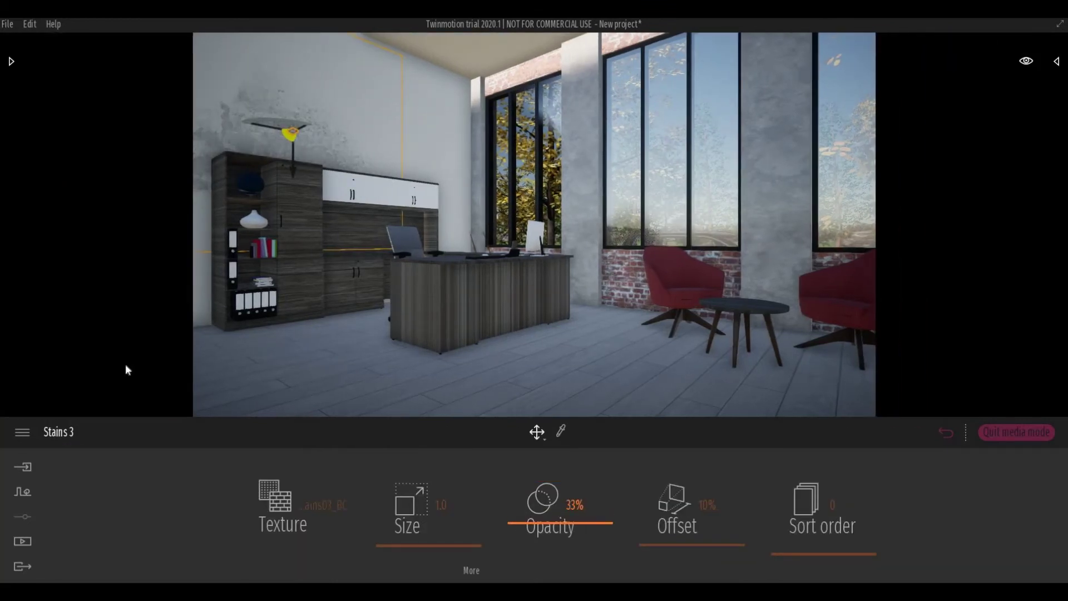
Step: Add a Stains 1 decal to the concrete pillar behind the red armchairs, with its opacity set to 35%
{"action": "left_click", "coordinate": [11, 61]}
{"action": "left_click_drag", "start_coordinate": [506, 132], "coordinate": [882, 250]}
{"action": "mouse_move", "coordinate": [526, 482]}
{"action": "left_mouse_down"}
{"action": "mouse_move", "coordinate": [529, 524]}
{"action": "mouse_move", "coordinate": [528, 503]}
{"action": "left_mouse_up"}
Step: Place another Stains 1 decal high on the back wall near the ceiling corner and set its opacity to 28%
{"action": "left_click", "coordinate": [12, 59]}
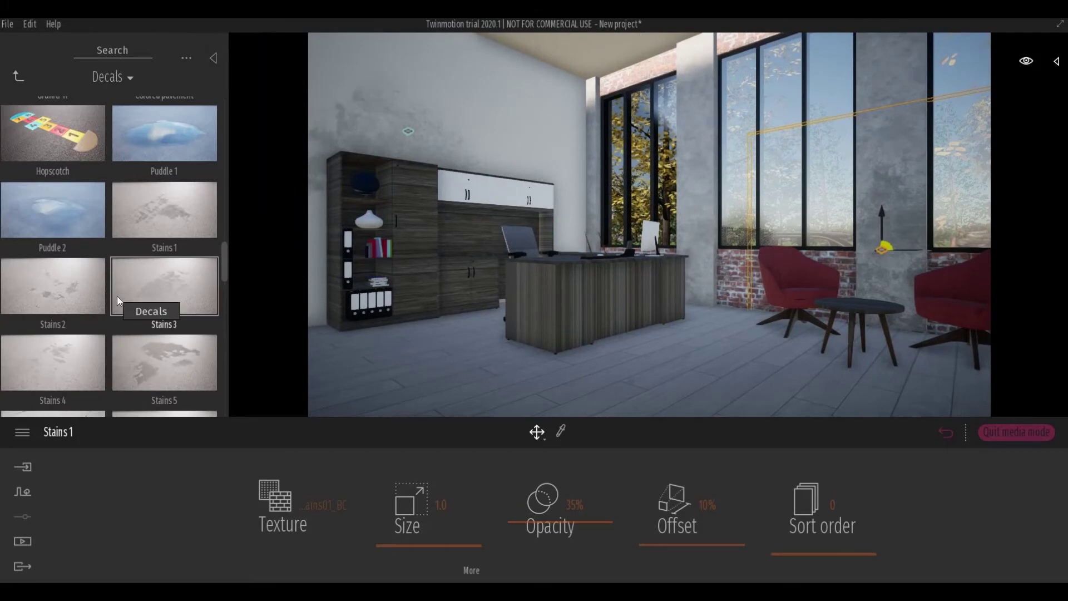
{"action": "mouse_move", "coordinate": [152, 360]}
{"action": "left_mouse_down"}
{"action": "mouse_move", "coordinate": [420, 202]}
{"action": "mouse_move", "coordinate": [491, 121]}
{"action": "mouse_move", "coordinate": [222, 330]}
{"action": "left_mouse_up"}
{"action": "scroll", "coordinate": [115, 253], "scroll_direction": "down", "scroll_amount": 10}
{"action": "scroll", "coordinate": [114, 267], "scroll_direction": "up", "scroll_amount": 4}
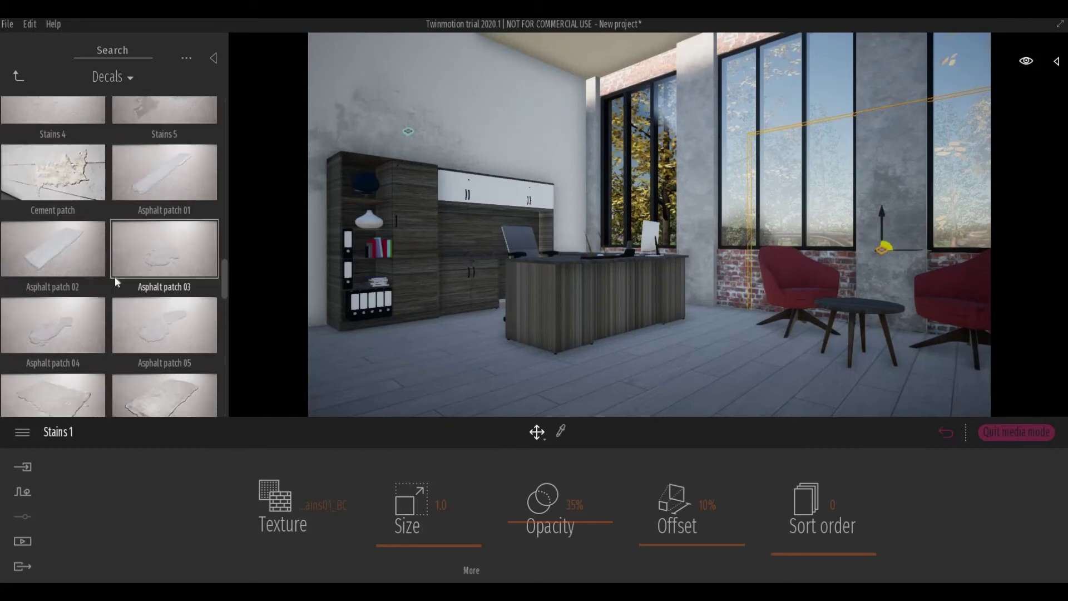
{"action": "scroll", "coordinate": [114, 276], "scroll_direction": "up", "scroll_amount": 4}
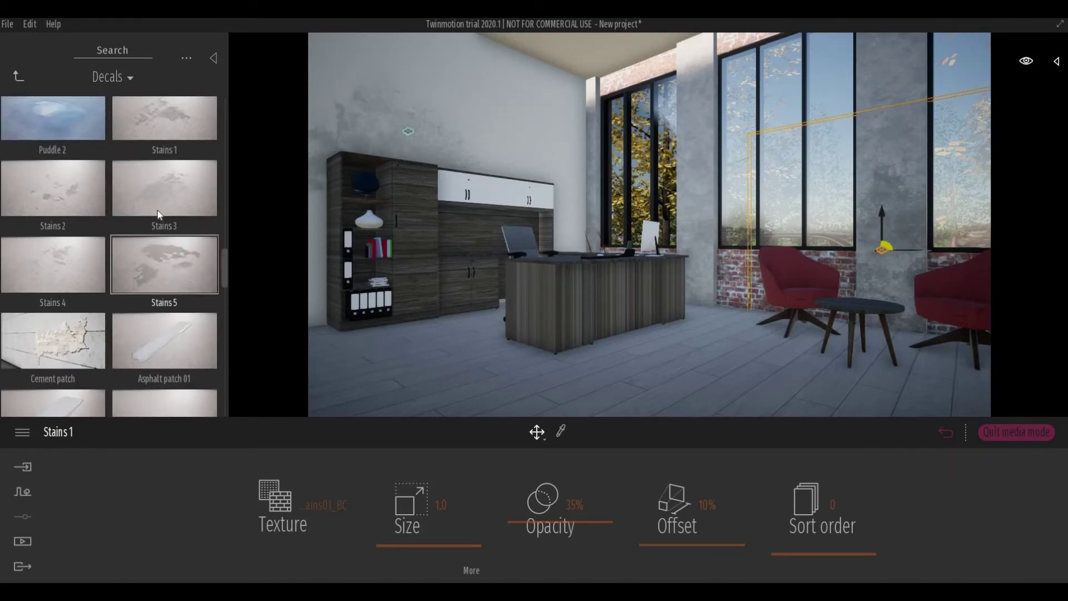
{"action": "mouse_move", "coordinate": [203, 120]}
{"action": "left_mouse_down"}
{"action": "mouse_move", "coordinate": [521, 68]}
{"action": "mouse_move", "coordinate": [529, 55]}
{"action": "mouse_move", "coordinate": [536, 70]}
{"action": "left_mouse_up"}
{"action": "left_click_drag", "start_coordinate": [548, 483], "coordinate": [538, 520]}
Step: Add a Stains 3 decal to the concrete pillar behind the desk, between the windows, with 47% opacity
{"action": "left_click", "coordinate": [11, 61]}
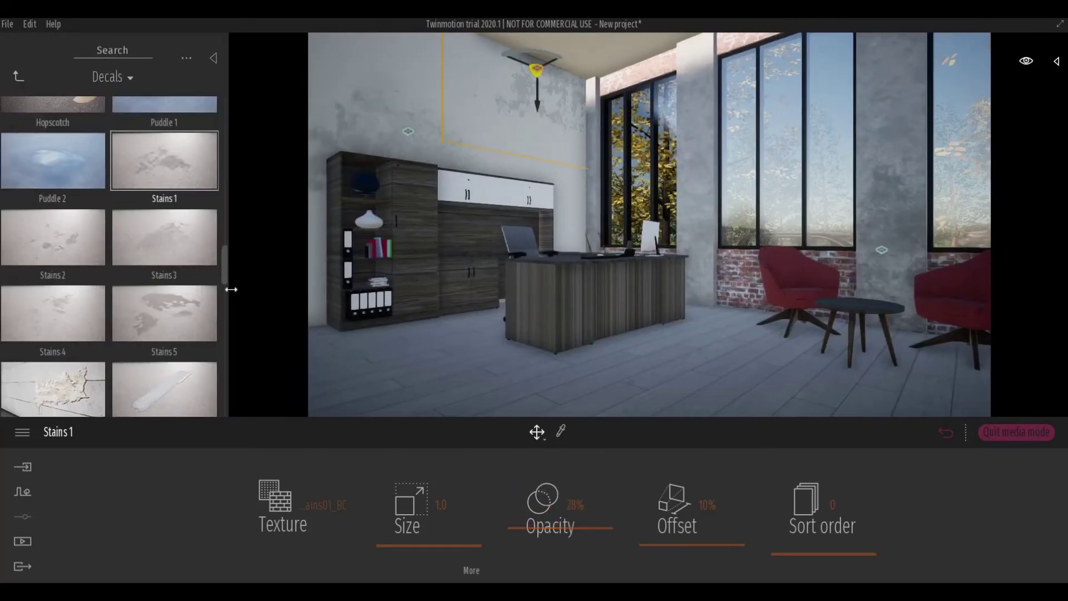
{"action": "left_click_drag", "start_coordinate": [169, 225], "coordinate": [697, 159]}
{"action": "left_click_drag", "start_coordinate": [520, 480], "coordinate": [519, 515]}
Step: Place a Mossy dirt 2 decal on the ceiling along the back wall's upper edge and set its opacity to 39%
{"action": "left_click", "coordinate": [17, 61]}
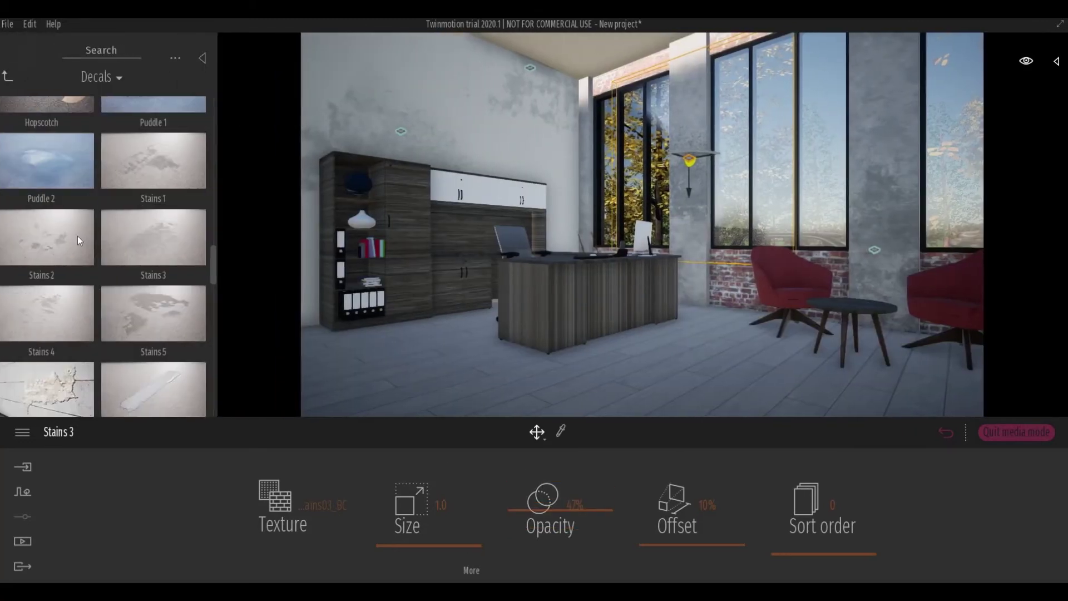
{"action": "scroll", "coordinate": [105, 309], "scroll_direction": "down", "scroll_amount": 10}
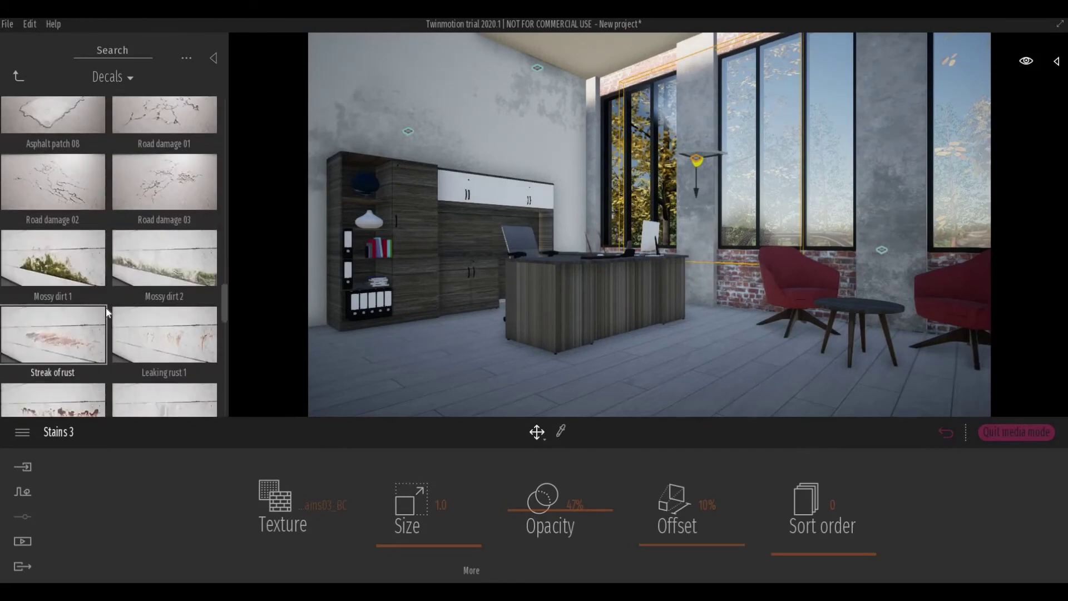
{"action": "scroll", "coordinate": [106, 308], "scroll_direction": "down", "scroll_amount": 3}
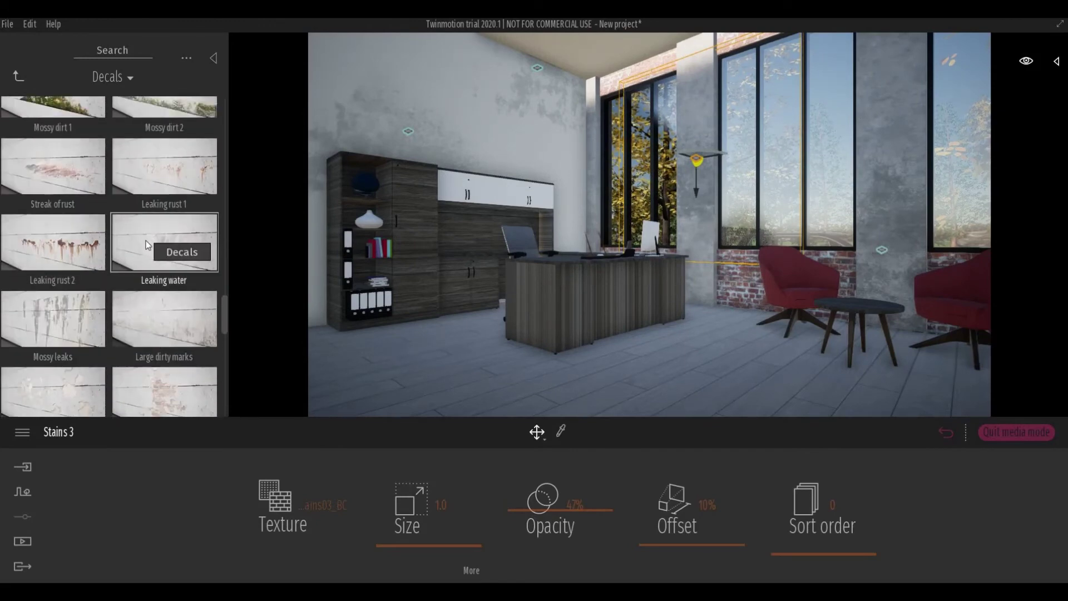
{"action": "scroll", "coordinate": [113, 269], "scroll_direction": "down", "scroll_amount": 6}
{"action": "scroll", "coordinate": [112, 271], "scroll_direction": "up", "scroll_amount": 3}
{"action": "scroll", "coordinate": [123, 268], "scroll_direction": "up", "scroll_amount": 2}
{"action": "left_click_drag", "start_coordinate": [182, 181], "coordinate": [512, 119]}
{"action": "mouse_move", "coordinate": [553, 68]}
{"action": "left_mouse_down"}
{"action": "mouse_move", "coordinate": [619, 68]}
{"action": "mouse_move", "coordinate": [423, 38]}
{"action": "mouse_move", "coordinate": [511, 98]}
{"action": "mouse_move", "coordinate": [172, 307]}
{"action": "mouse_move", "coordinate": [166, 181]}
{"action": "mouse_move", "coordinate": [483, 92]}
{"action": "mouse_move", "coordinate": [192, 155]}
{"action": "mouse_move", "coordinate": [525, 35]}
{"action": "left_mouse_up"}
{"action": "scroll", "coordinate": [192, 160], "scroll_direction": "up", "scroll_amount": 4}
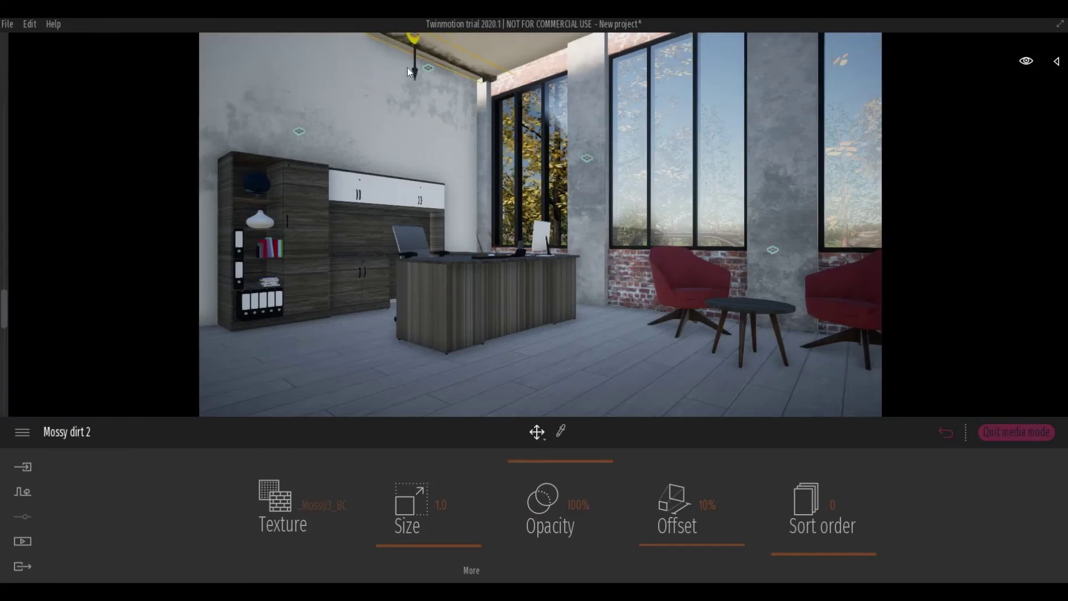
{"action": "left_click_drag", "start_coordinate": [528, 461], "coordinate": [527, 521]}
Step: Look through the remaining decals and set the Mossy dirt 2 decal's opacity to 47%
{"action": "left_click", "coordinate": [11, 62]}
{"action": "scroll", "coordinate": [215, 326], "scroll_direction": "down", "scroll_amount": 1}
{"action": "left_click_drag", "start_coordinate": [529, 66], "coordinate": [164, 316]}
{"action": "left_click_drag", "start_coordinate": [53, 389], "coordinate": [119, 341]}
{"action": "scroll", "coordinate": [129, 279], "scroll_direction": "down", "scroll_amount": 8}
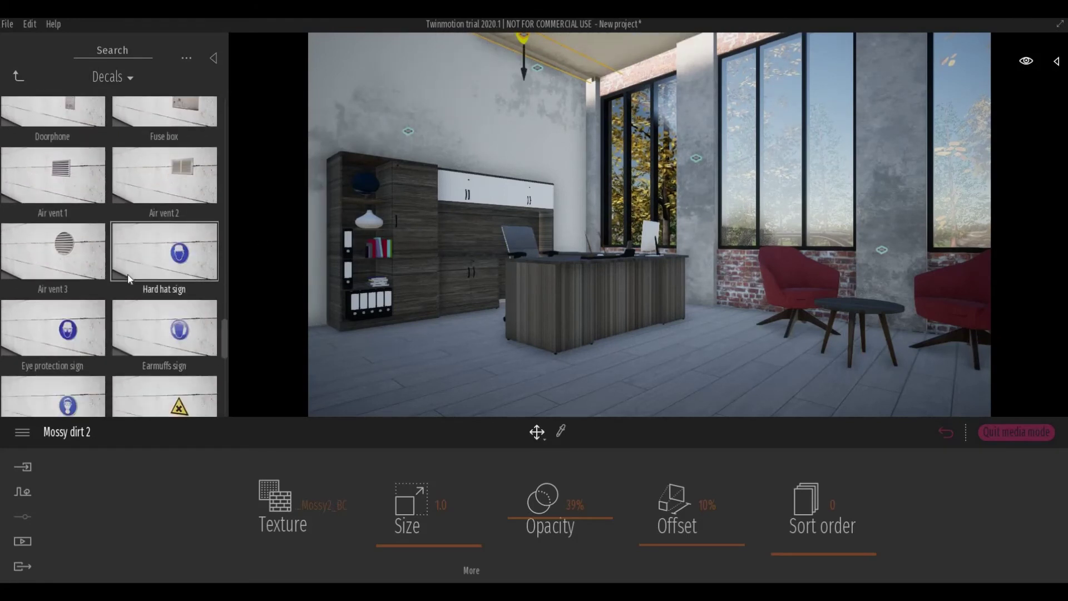
{"action": "scroll", "coordinate": [129, 271], "scroll_direction": "up", "scroll_amount": 9}
{"action": "scroll", "coordinate": [129, 270], "scroll_direction": "up", "scroll_amount": 6}
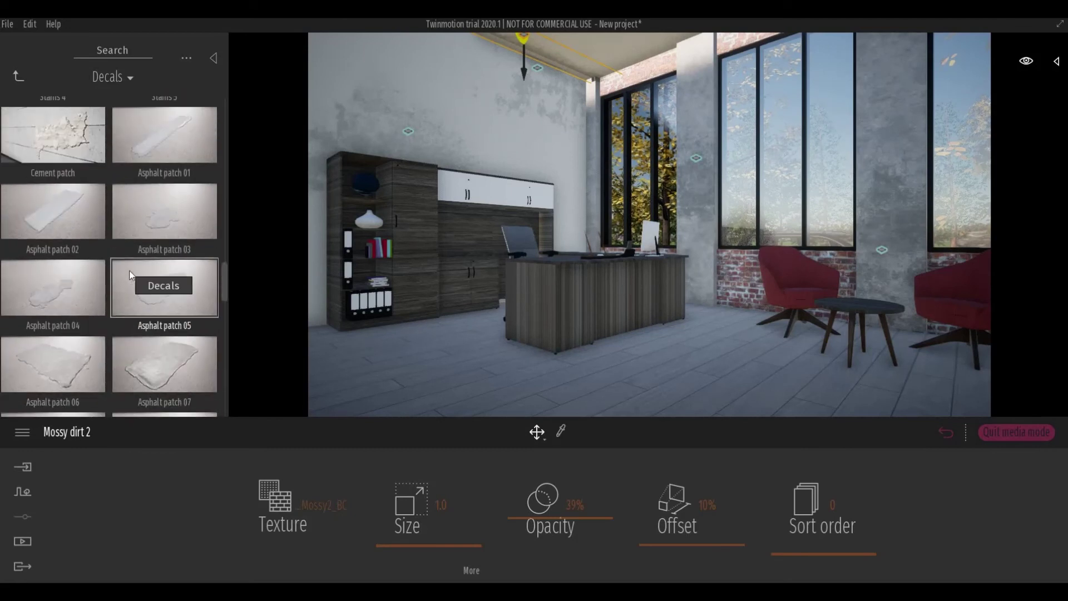
{"action": "left_click_drag", "start_coordinate": [652, 35], "coordinate": [660, 34]}
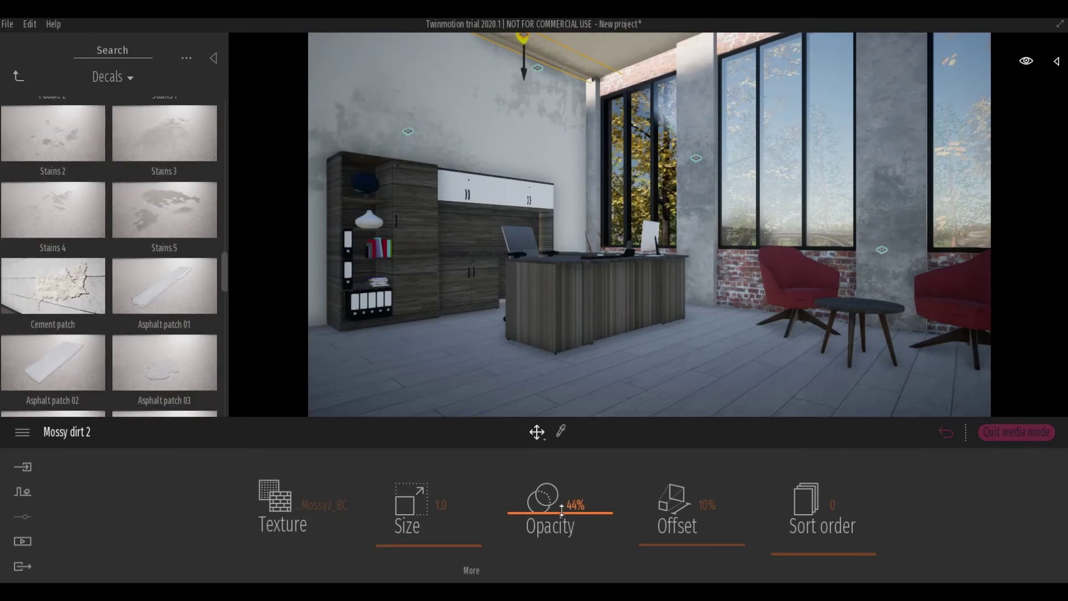
Step: Place a Stains 4 decal on the ceiling near the windows and set its opacity to 36%
{"action": "left_click_drag", "start_coordinate": [127, 242], "coordinate": [679, 44]}
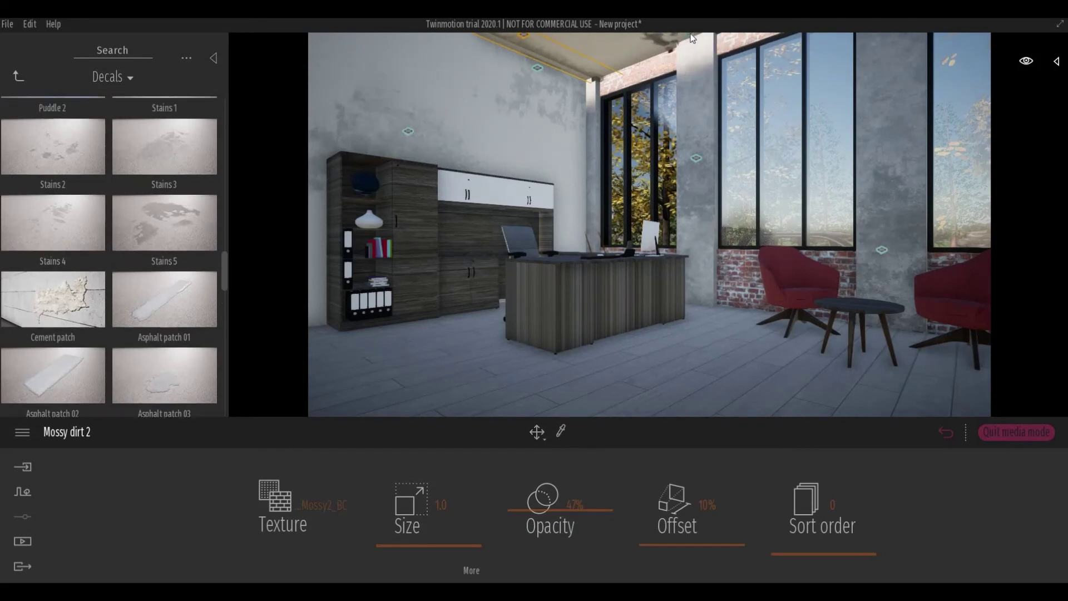
{"action": "left_click", "coordinate": [672, 64]}
{"action": "middle_click_drag", "start_coordinate": [575, 36], "coordinate": [571, 133]}
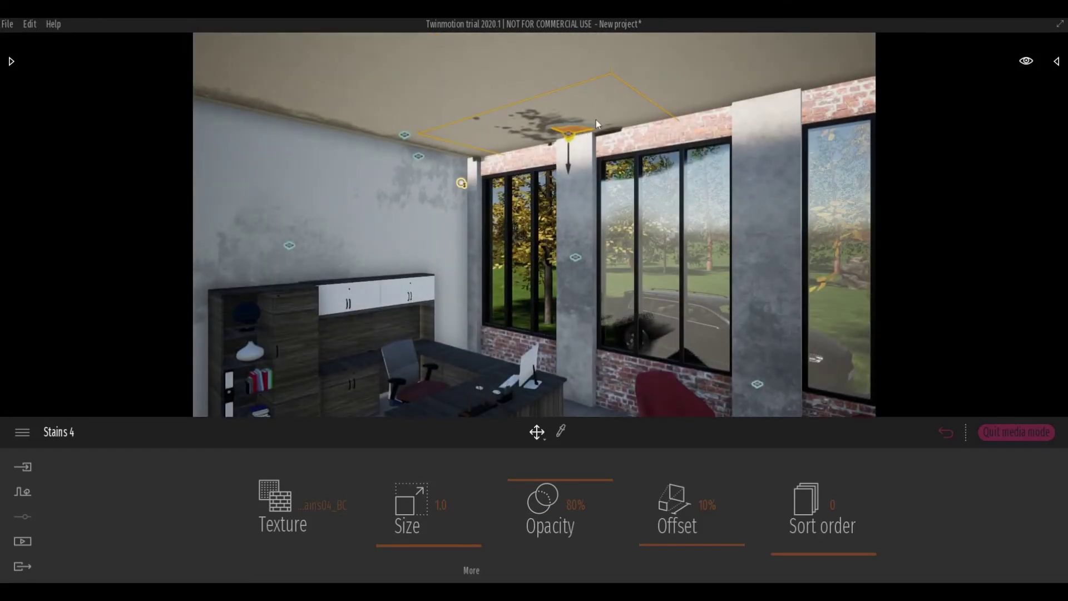
{"action": "left_click_drag", "start_coordinate": [596, 119], "coordinate": [589, 142]}
{"action": "left_click_drag", "start_coordinate": [556, 473], "coordinate": [550, 518]}
{"action": "middle_click_drag", "start_coordinate": [519, 367], "coordinate": [573, 304]}
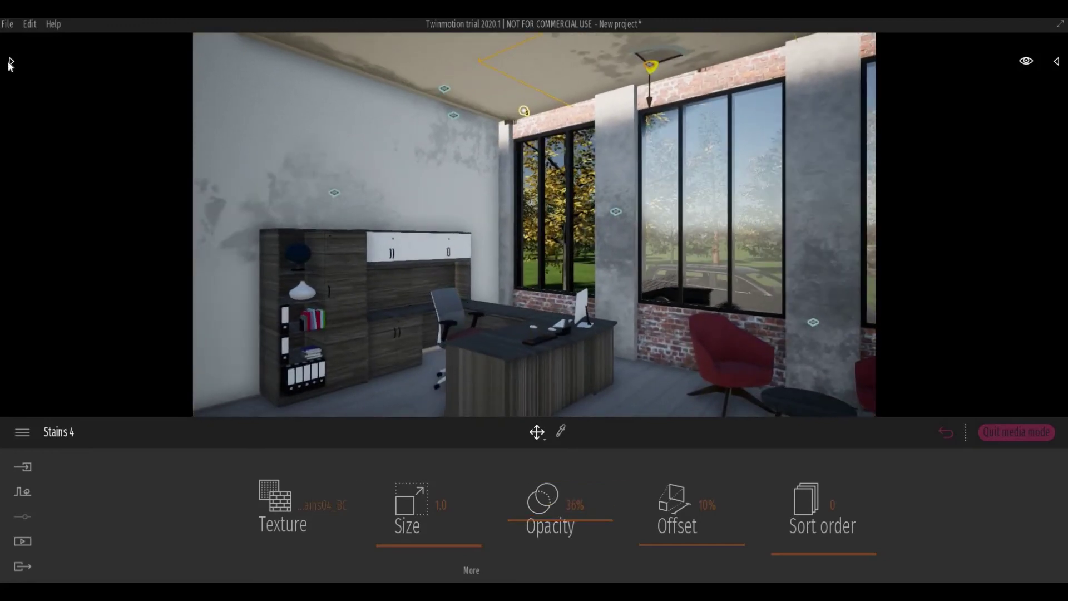
Step: Apply the Two sided glass material to the white upper doors of the wall cabinet
{"action": "left_click", "coordinate": [9, 62]}
{"action": "left_click", "coordinate": [17, 78]}
{"action": "left_click", "coordinate": [44, 138]}
{"action": "left_click", "coordinate": [19, 81]}
{"action": "left_click", "coordinate": [18, 80]}
{"action": "left_click", "coordinate": [57, 127]}
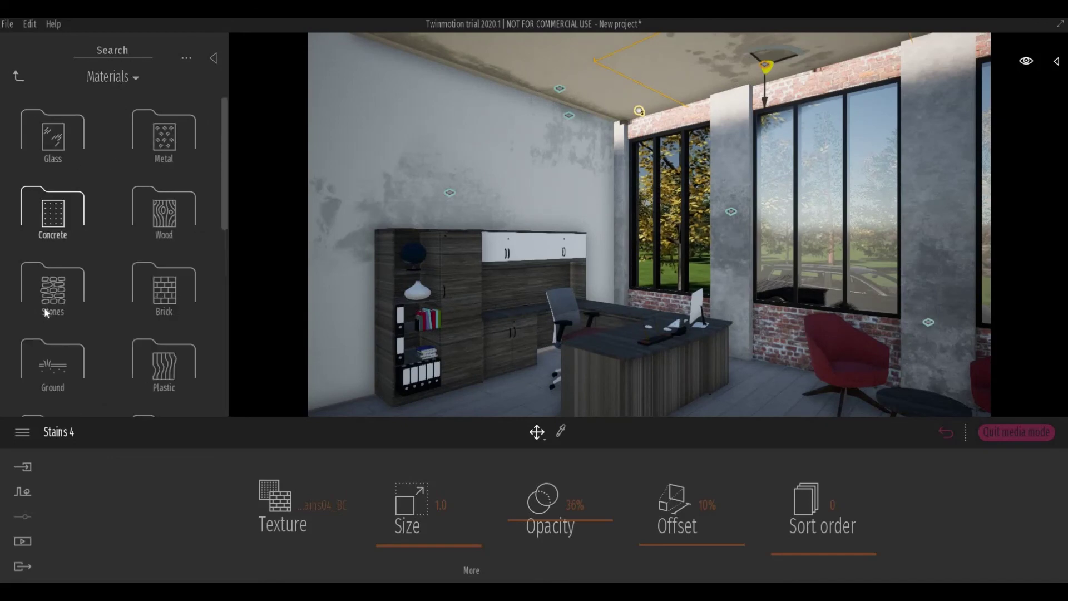
{"action": "left_click", "coordinate": [59, 136]}
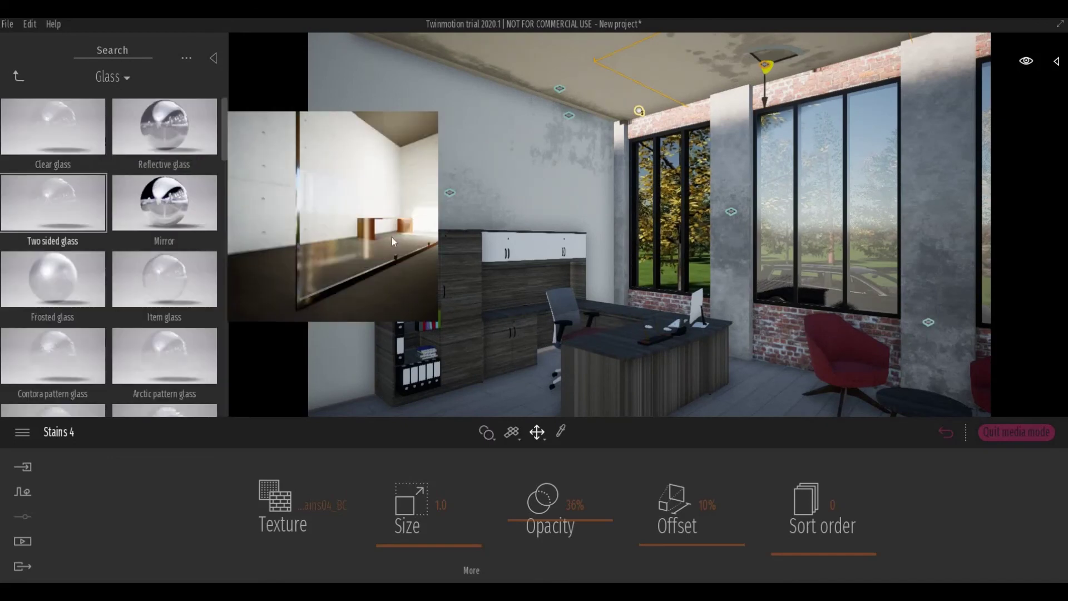
{"action": "left_click_drag", "start_coordinate": [373, 231], "coordinate": [514, 246]}
{"action": "middle_click_drag", "start_coordinate": [535, 316], "coordinate": [545, 332]}
{"action": "left_click_drag", "start_coordinate": [545, 337], "coordinate": [554, 334]}
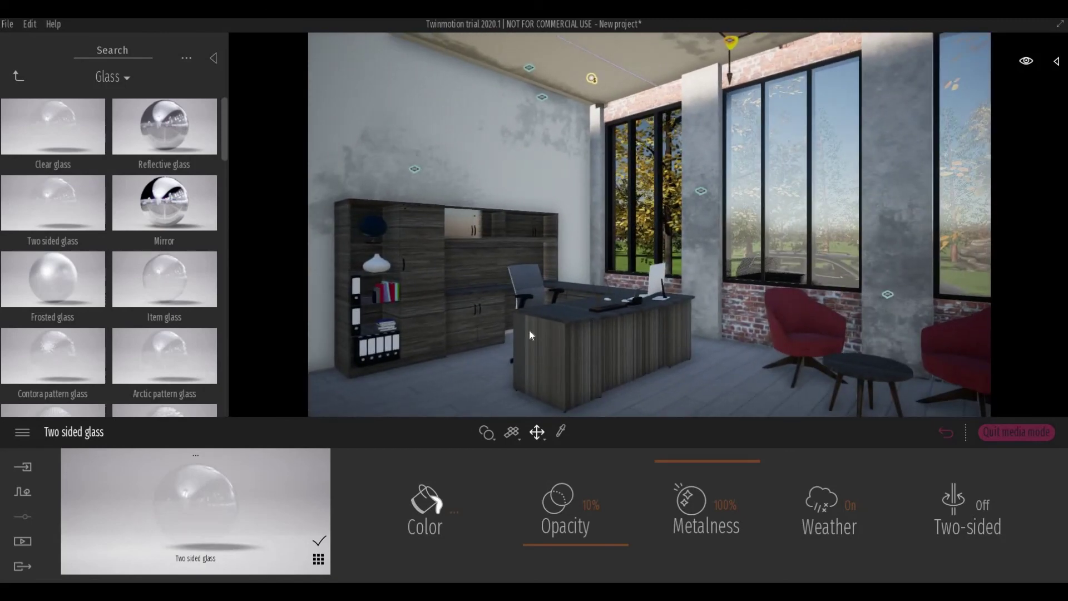
Step: Return to the saved Image1 view and open the export settings
{"action": "left_click", "coordinate": [22, 541]}
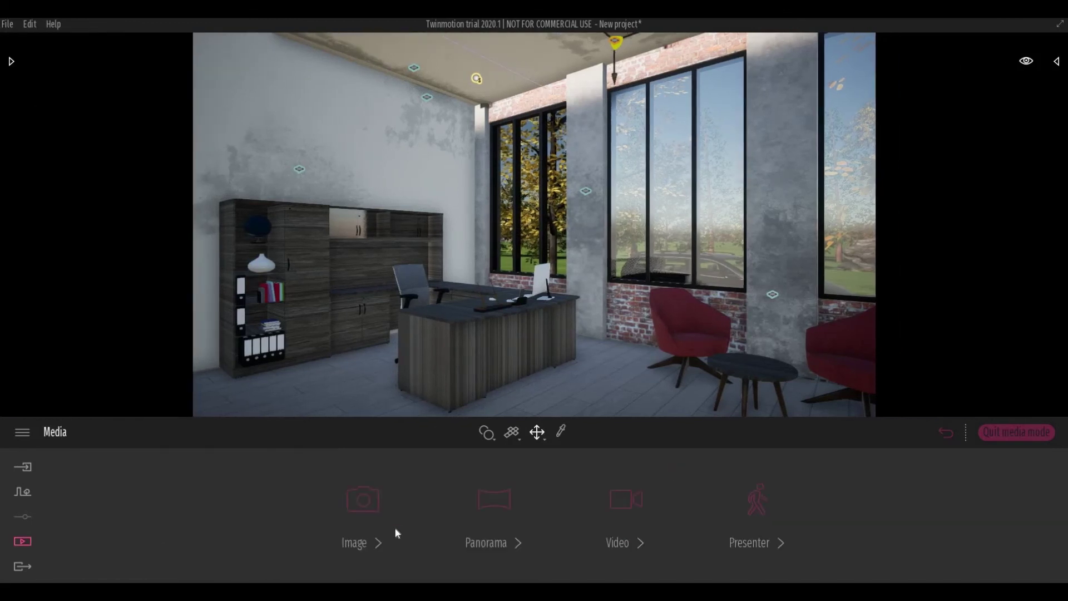
{"action": "left_click", "coordinate": [363, 499]}
{"action": "left_click", "coordinate": [240, 487]}
{"action": "left_click", "coordinate": [23, 566]}
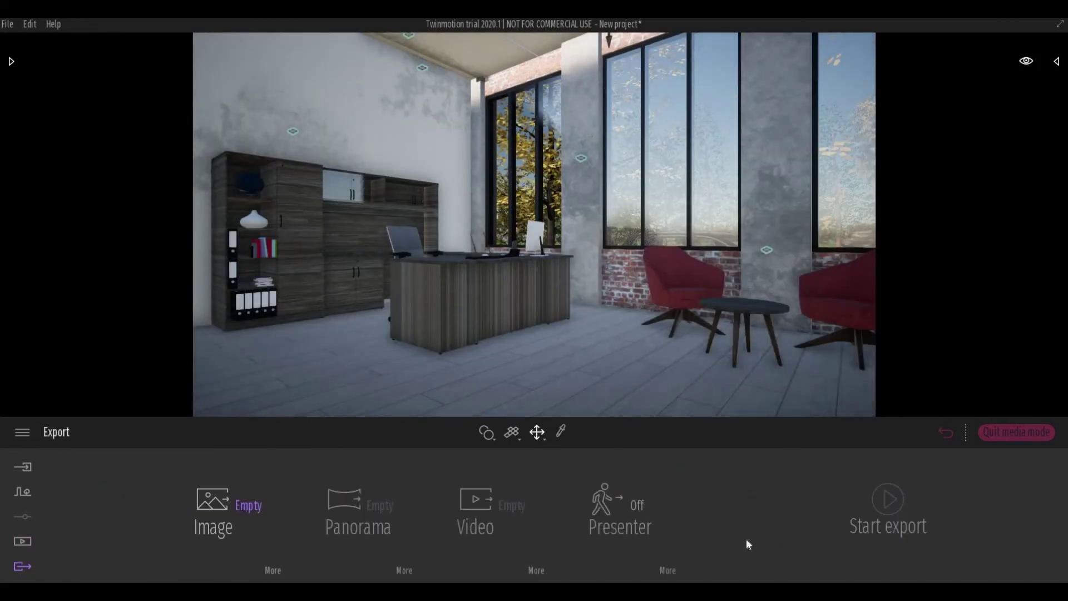